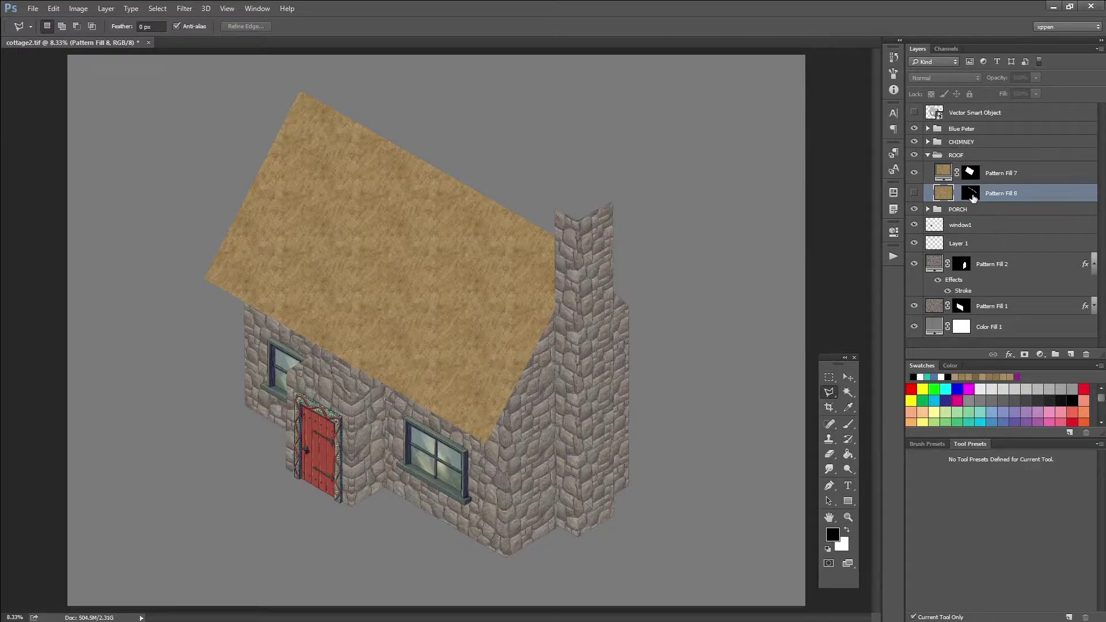
Compare the Pattern Fill 8 mask area with the vector guide, turn the thatch layer's visibility on, and clear the selection.
left_click_drag(973, 198, 975, 202)
left_click(974, 199, "ctrl")
left_click(916, 115)
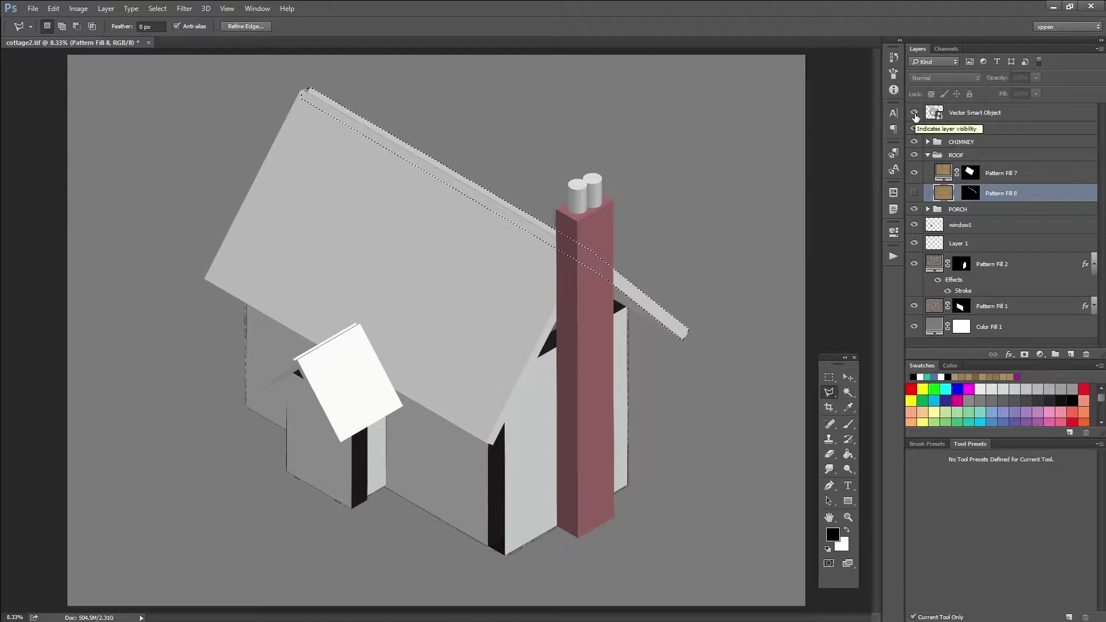
left_click(916, 115)
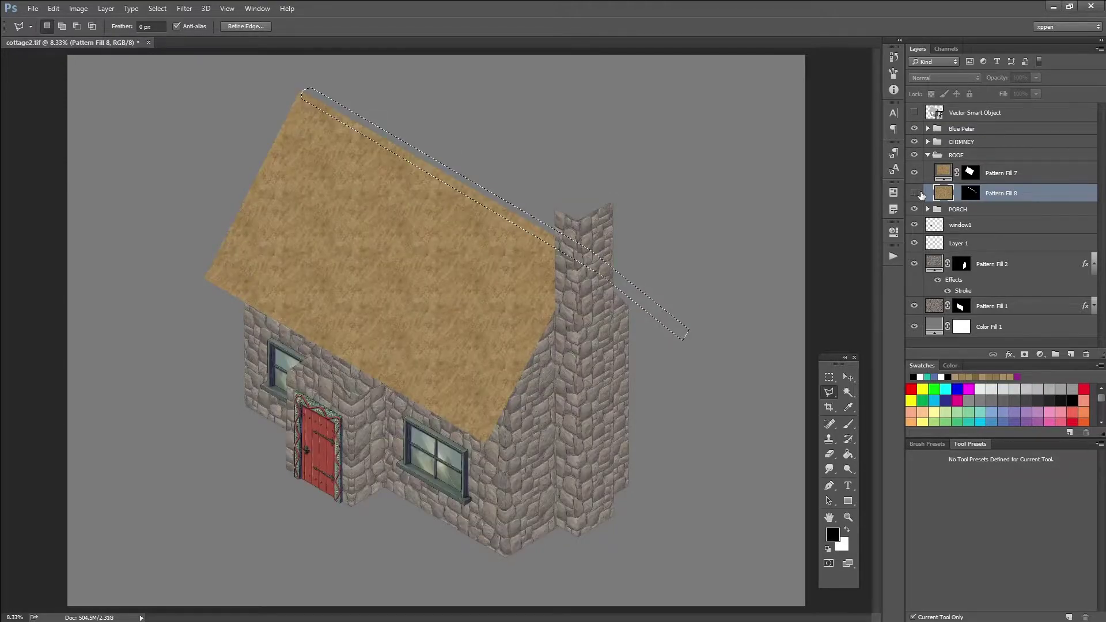
left_click(914, 194)
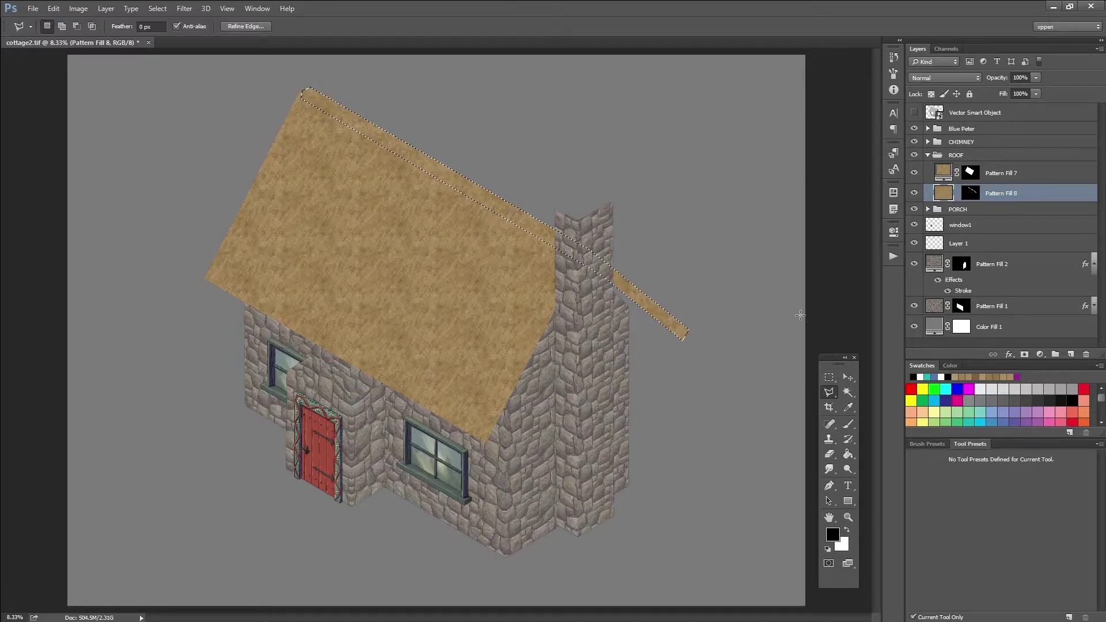
key("ctrl+d")
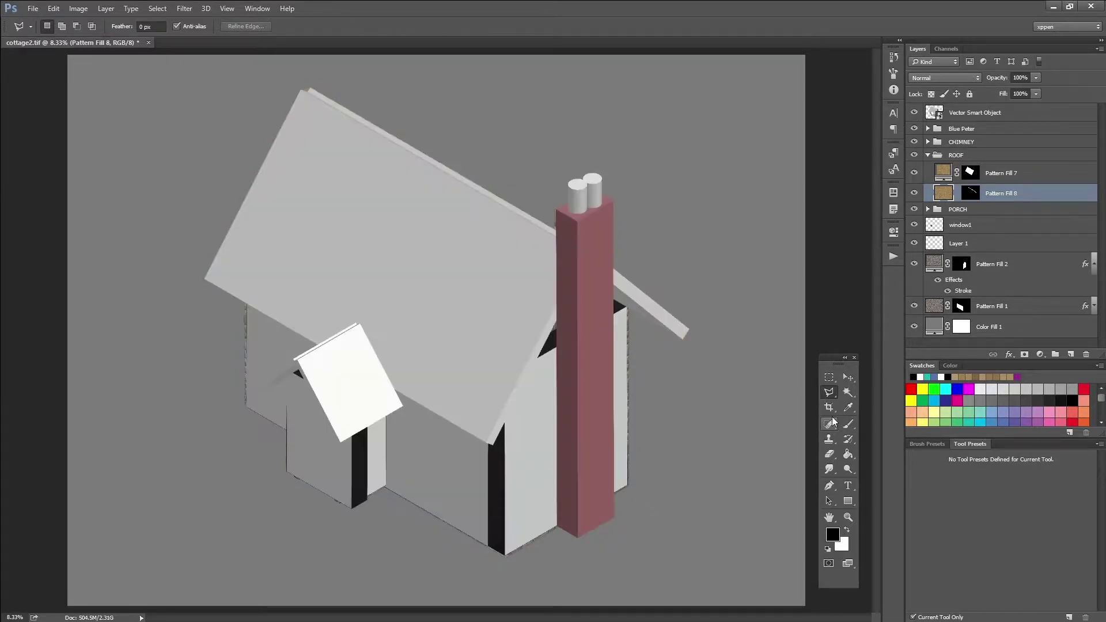
Outline the underside of the roof overhang behind the chimney with the Polygonal Lasso and hide the Vector Smart Object guide.
left_click(681, 337)
left_click(627, 309)
left_click(564, 275)
left_click(588, 268)
left_click(682, 335)
left_click(915, 113)
Add a pattern fill layer above Color Fill 1 for the selected overhang underside, using the light thatch pattern at 100% scale.
left_click(1005, 327)
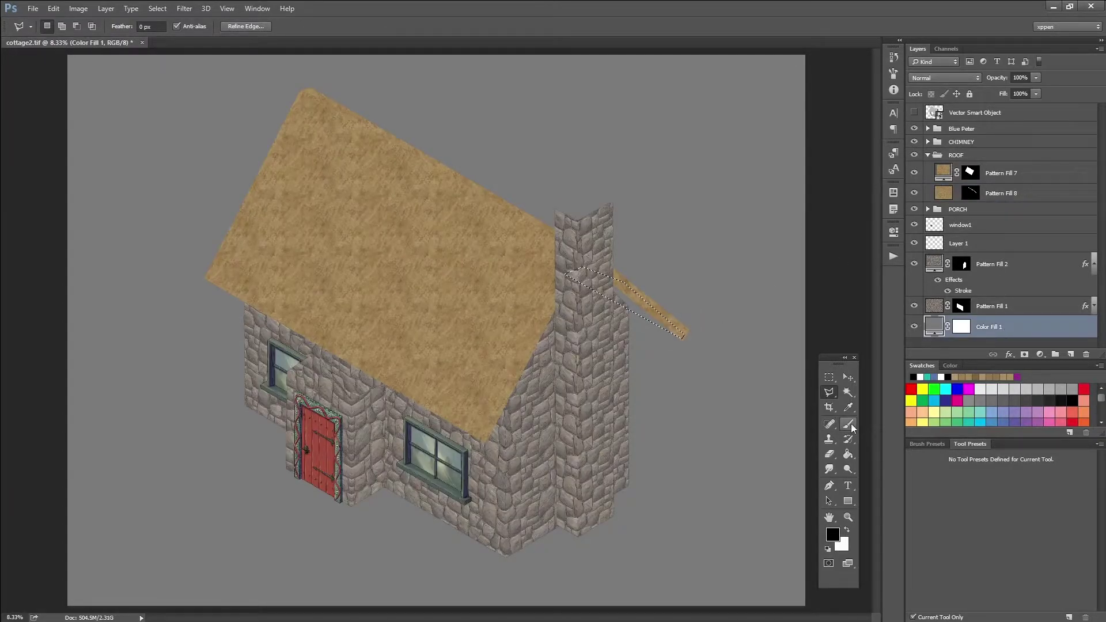
left_click(1040, 353)
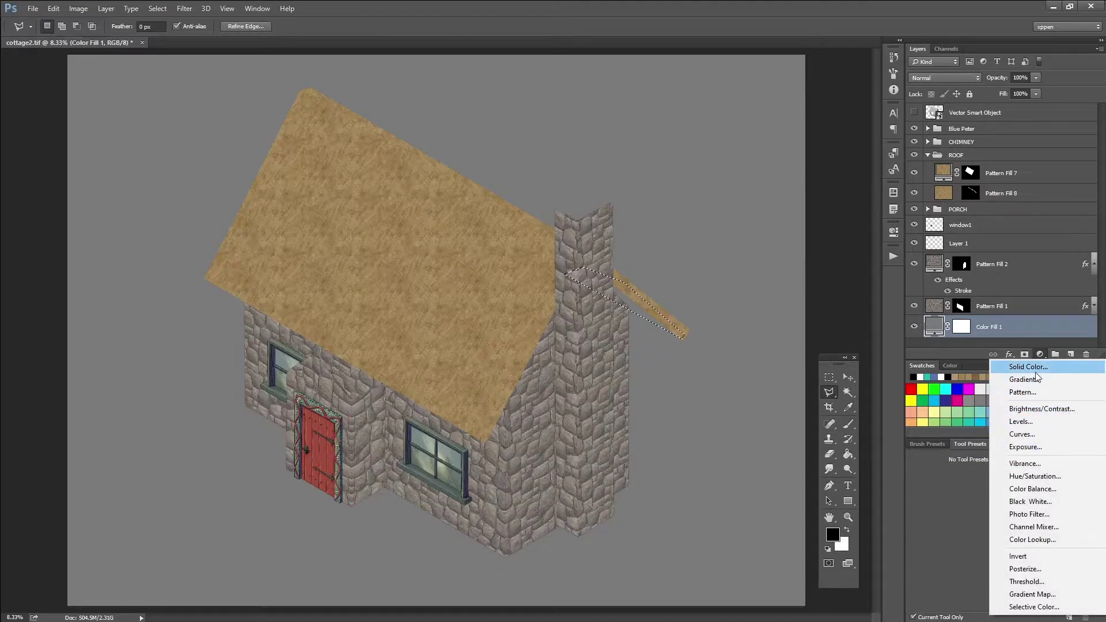
left_click(1025, 393)
left_click(660, 394)
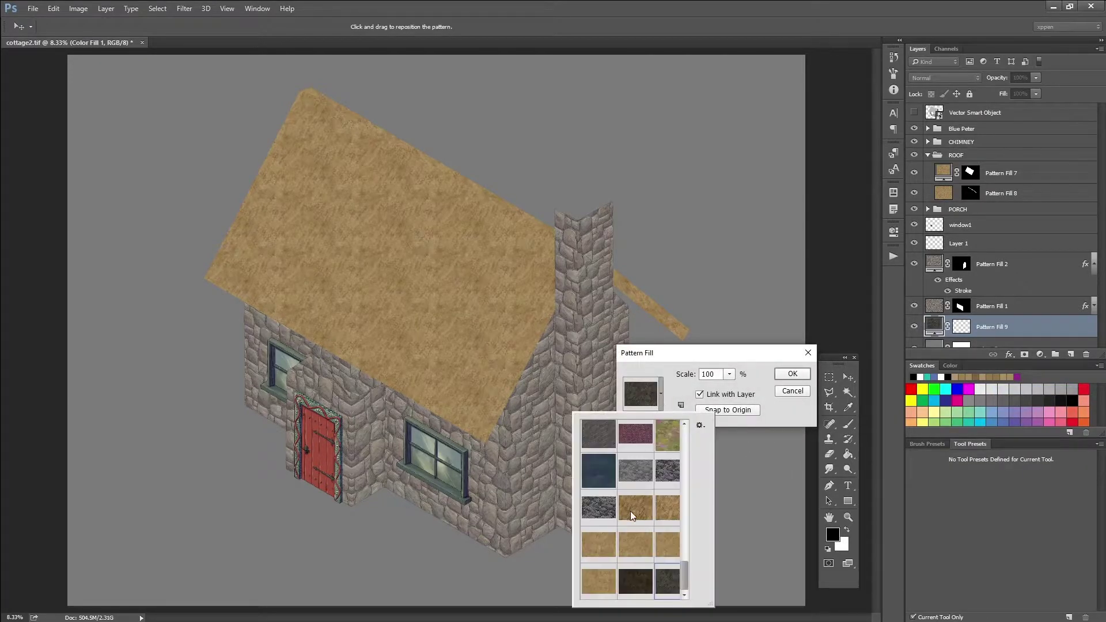
left_click(602, 584)
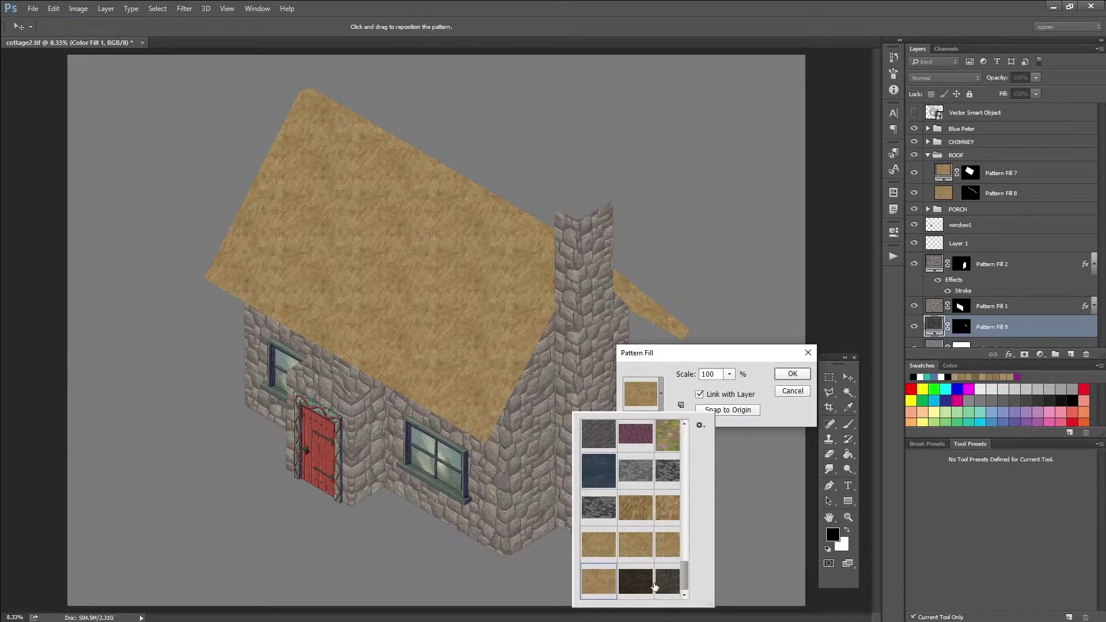
left_click(790, 374)
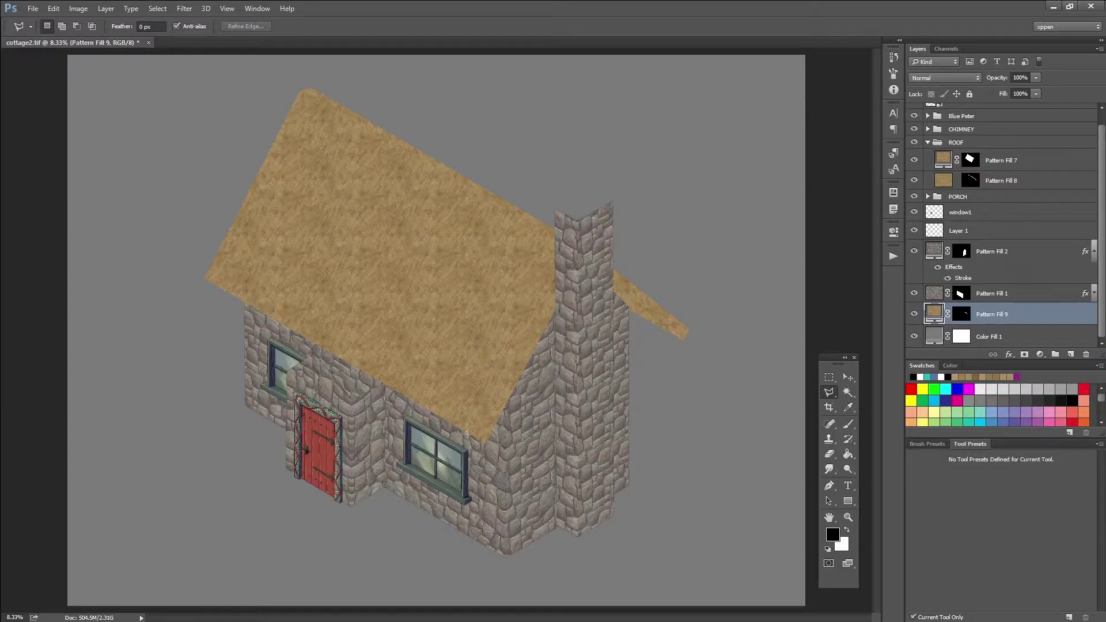
With Pattern Fill 8 as the active layer, outline the roof's front gable edge beside the chimney with the Polygonal Lasso.
scroll(944, 138, "up", 1)
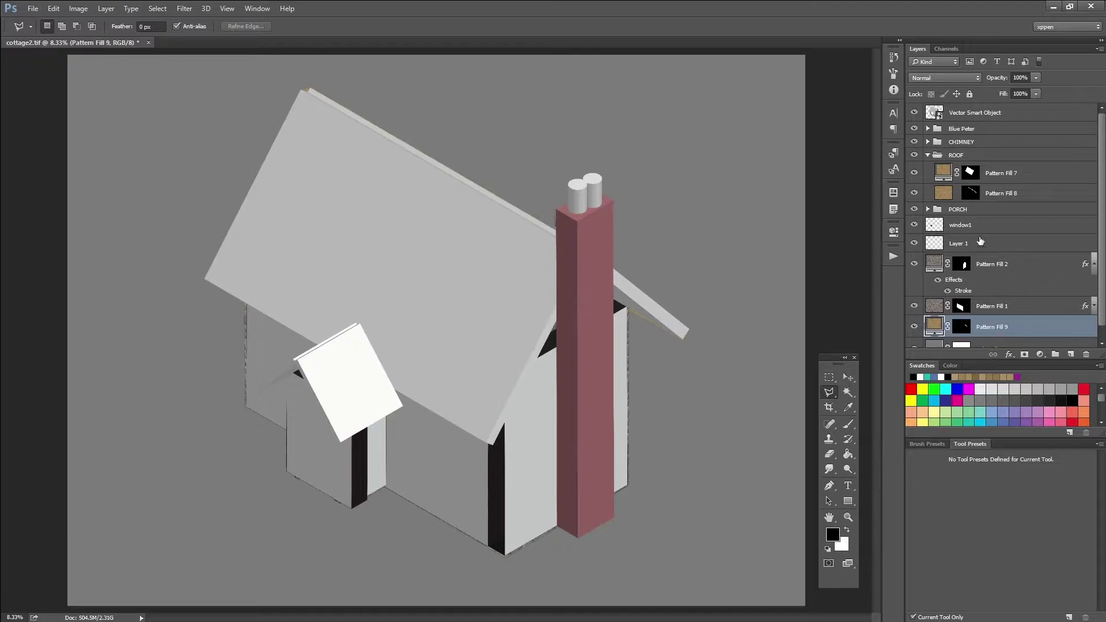
left_click(1024, 192)
left_click(582, 277)
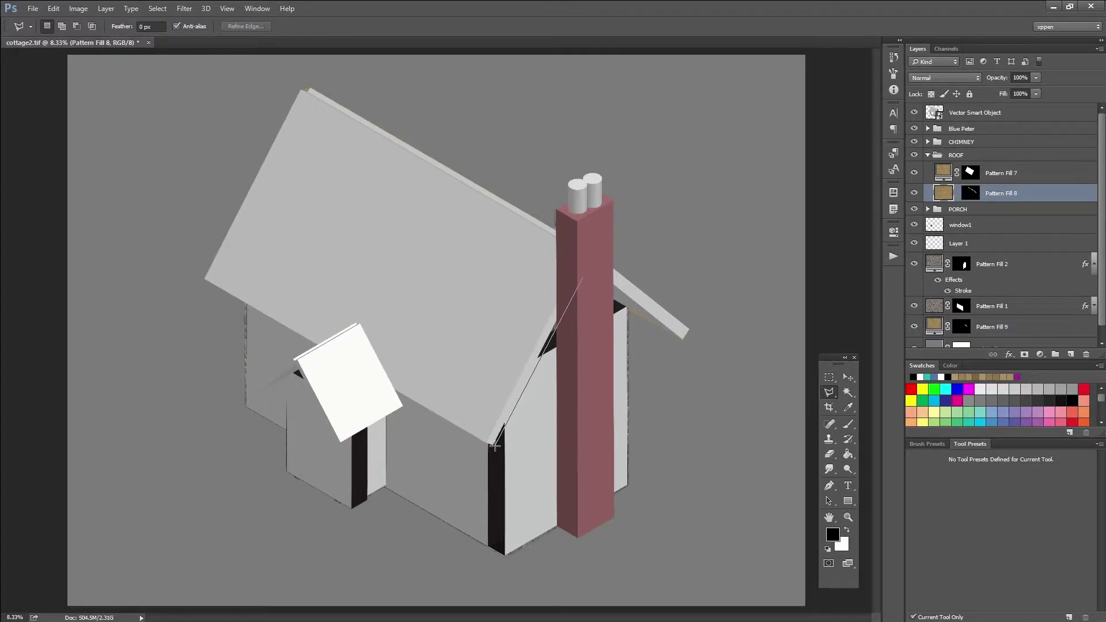
left_click(486, 443)
left_click(511, 290)
left_click(582, 267)
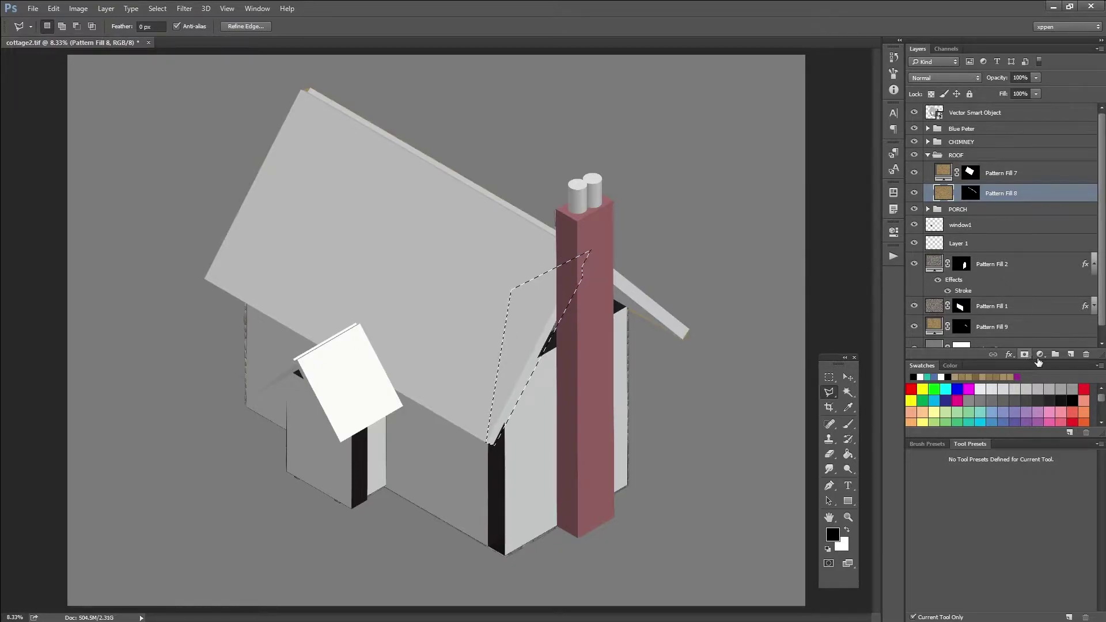
Fill the gable edge selection with a light thatch pattern fill layer at 100% scale and hide the vector guide.
left_click(1040, 354)
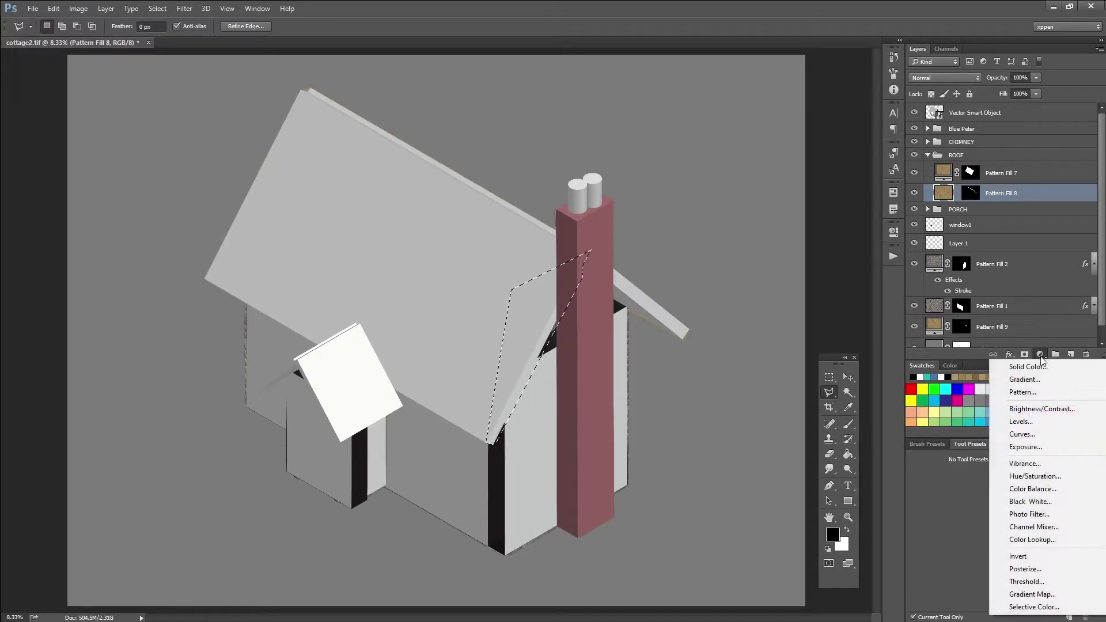
left_click(1032, 392)
left_click(652, 402)
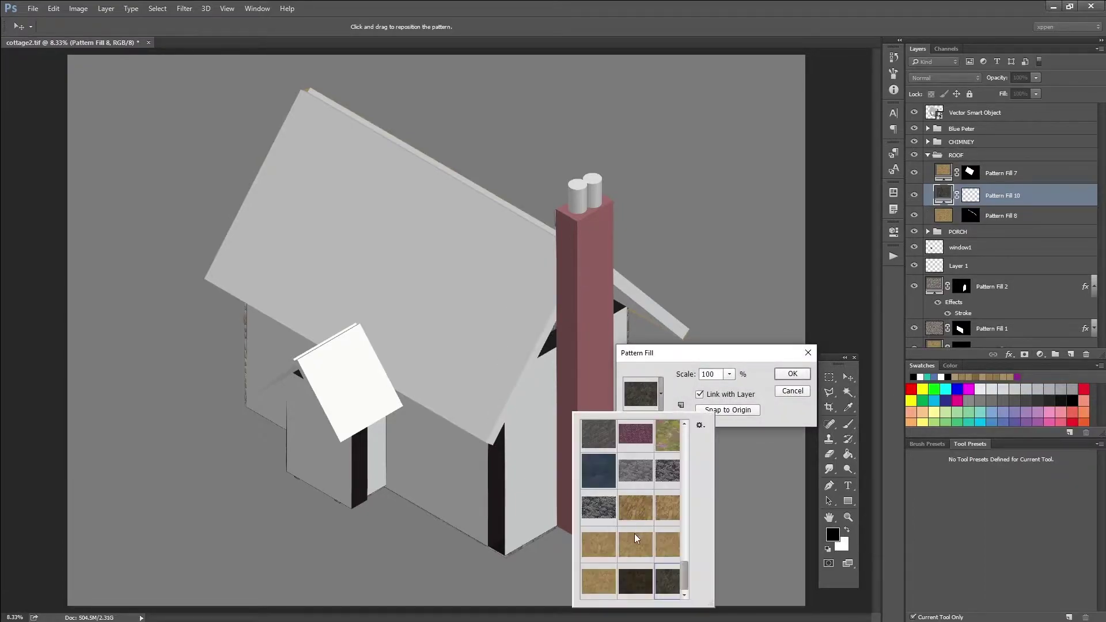
left_click(599, 581)
left_click(792, 374)
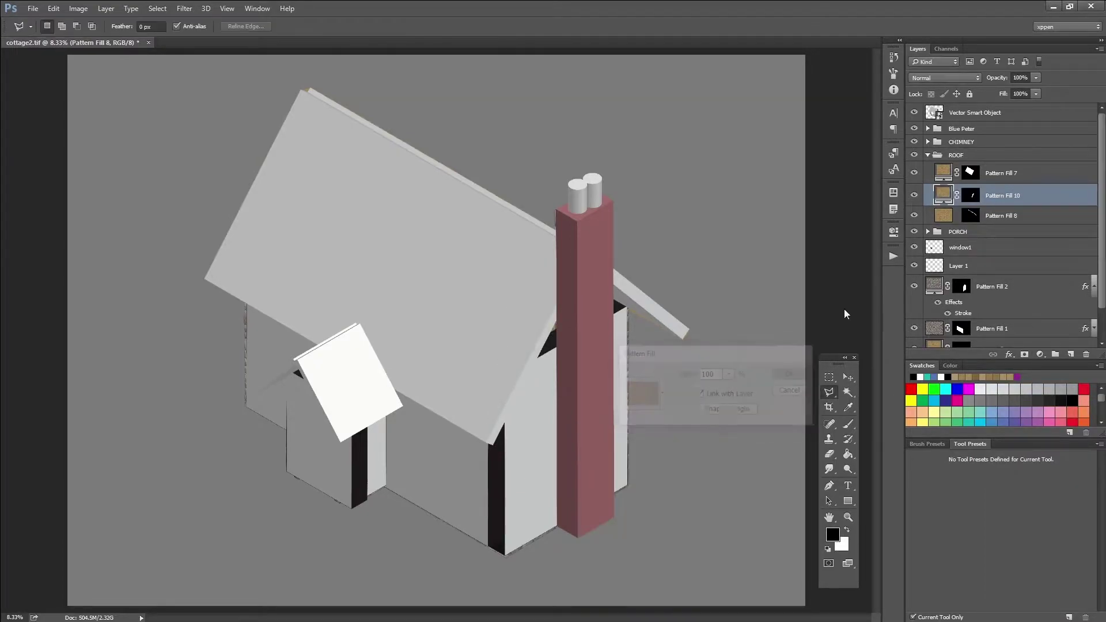
left_click(914, 112)
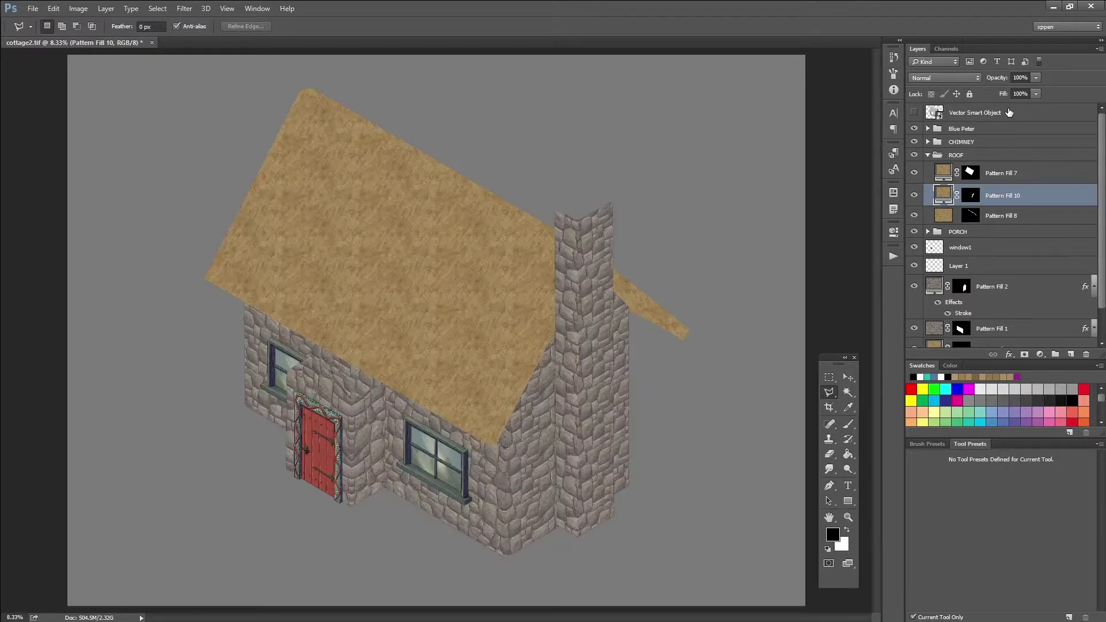
Add a dark brown Color Overlay in Overlay mode at 50% opacity to the gable edge layer, Pattern Fill 10.
left_click(1009, 113)
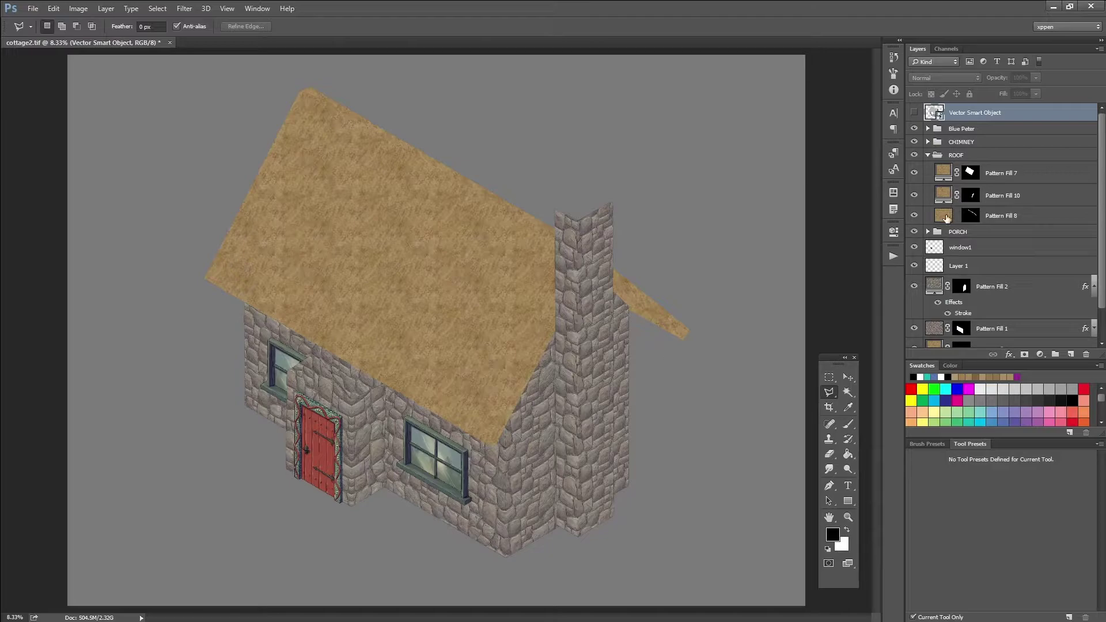
left_click(1024, 196)
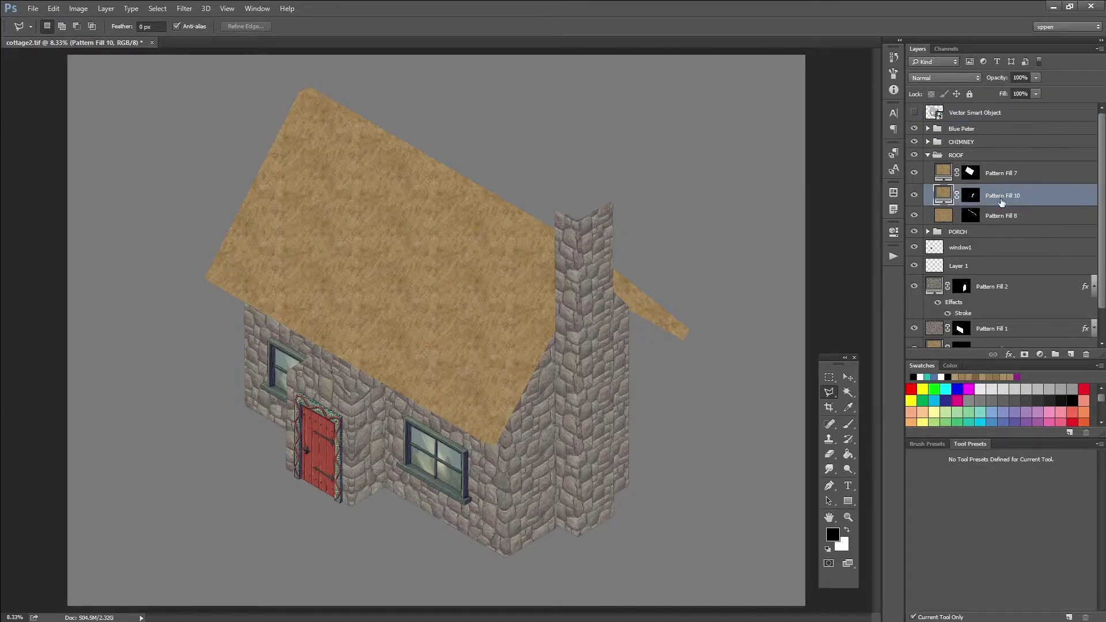
key("h")
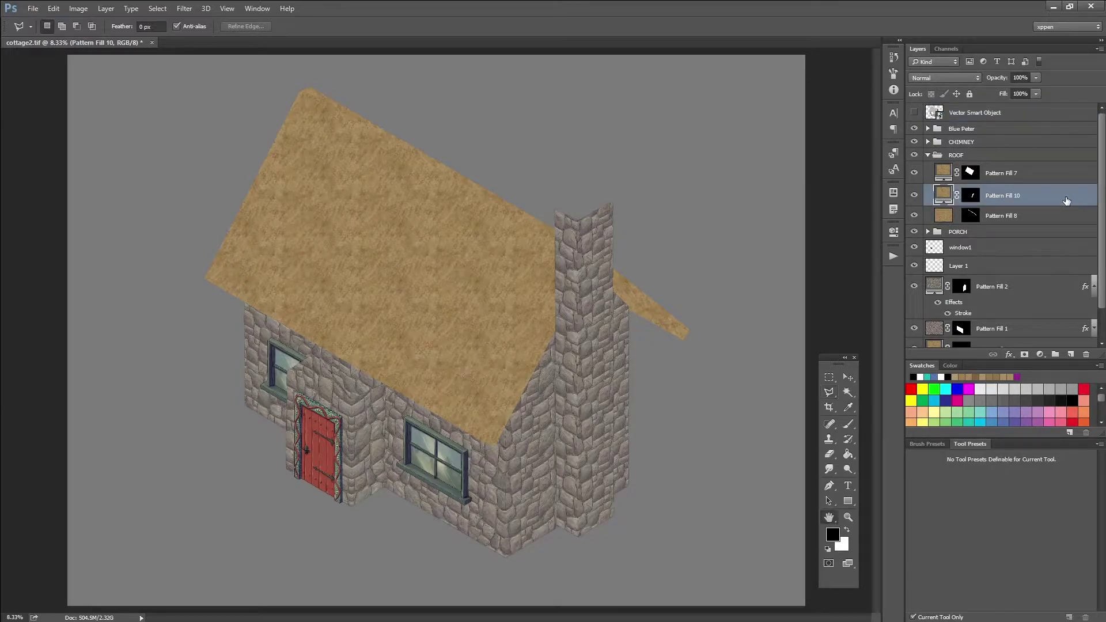
double_click(1065, 197)
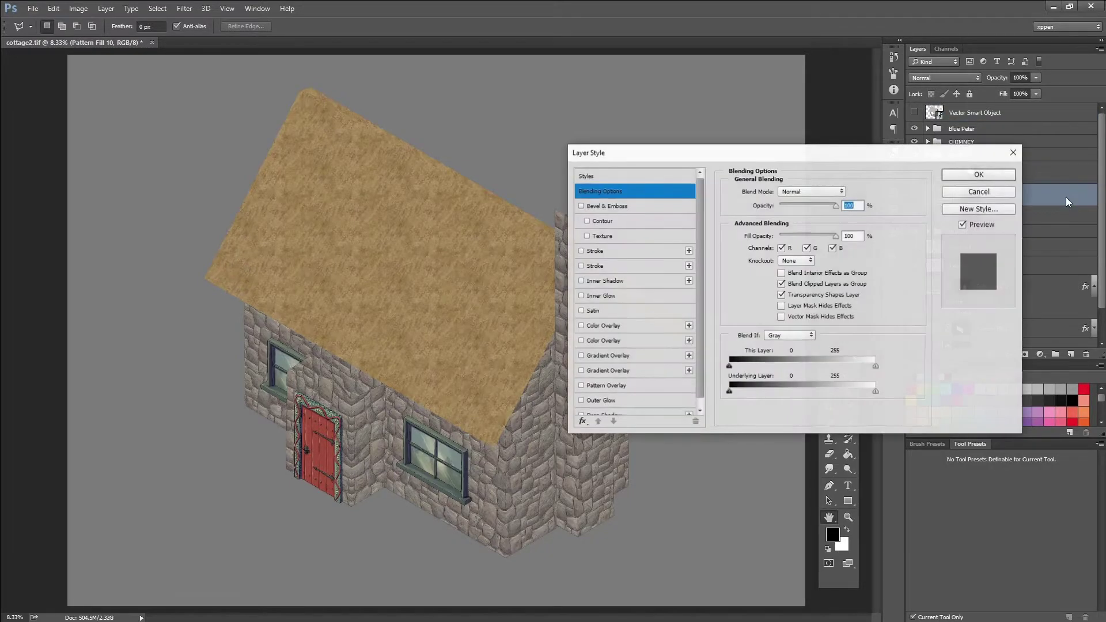
left_click(618, 327)
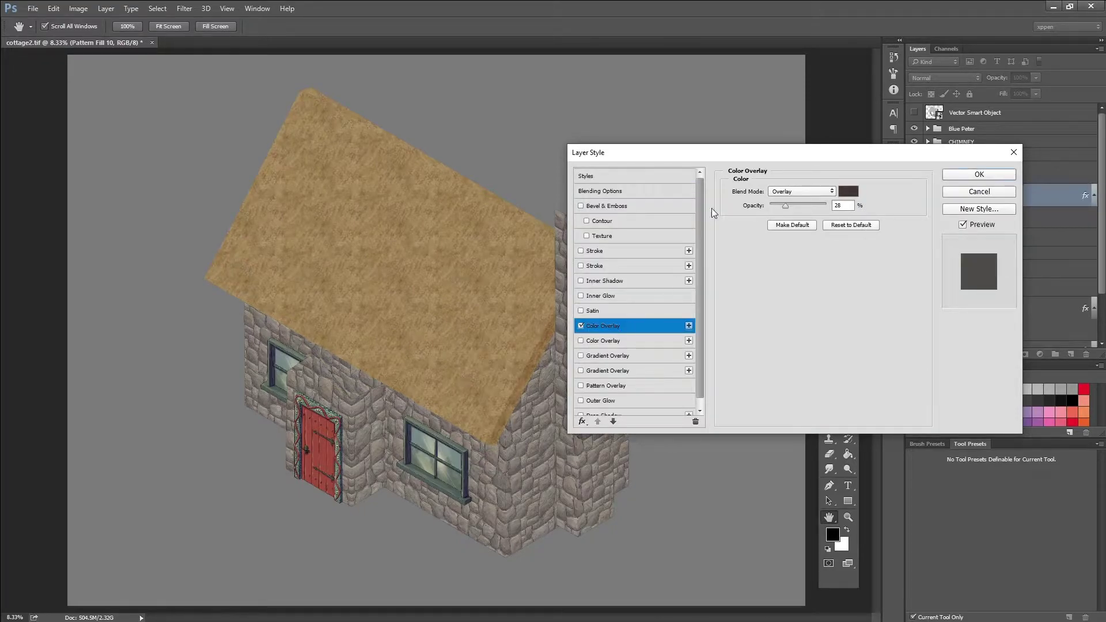
left_click_drag(754, 154, 780, 300)
left_click(823, 354)
left_click_drag(823, 354, 825, 360)
left_click_drag(805, 300, 887, 320)
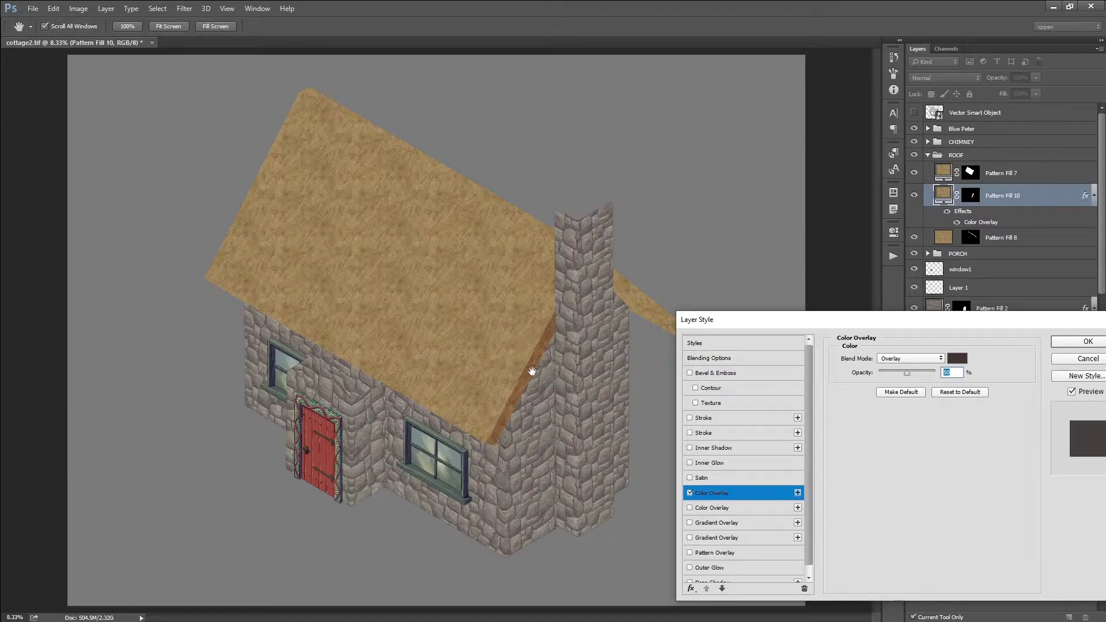
Test Multiply as the color overlay's blend mode, switch it back to Overlay, and apply the layer style.
left_click_drag(767, 321, 837, 327)
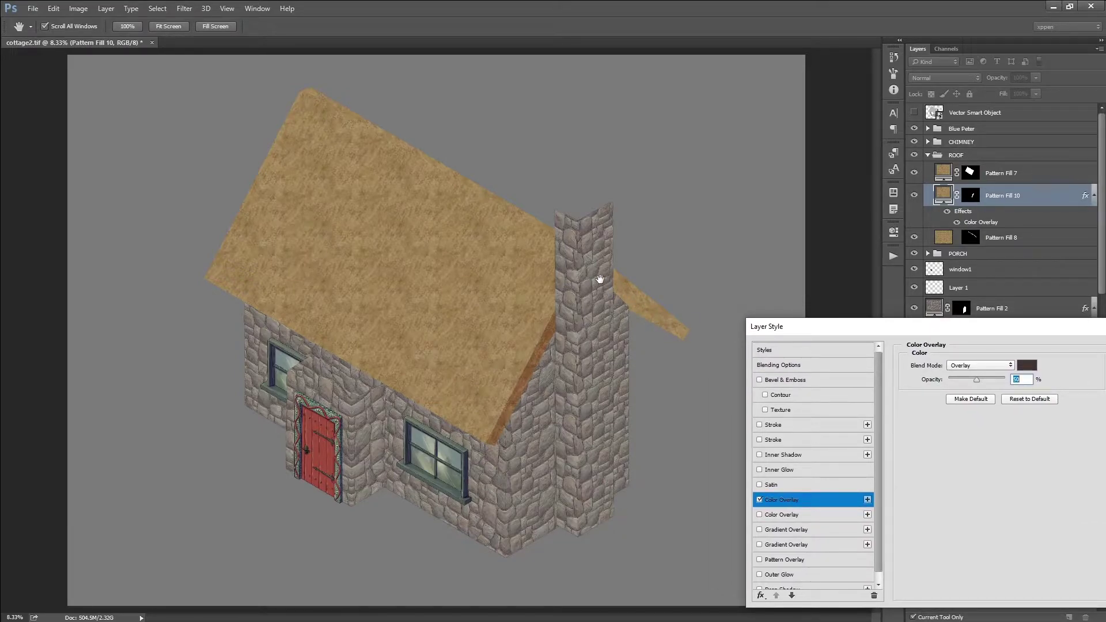
left_click_drag(813, 328, 695, 314)
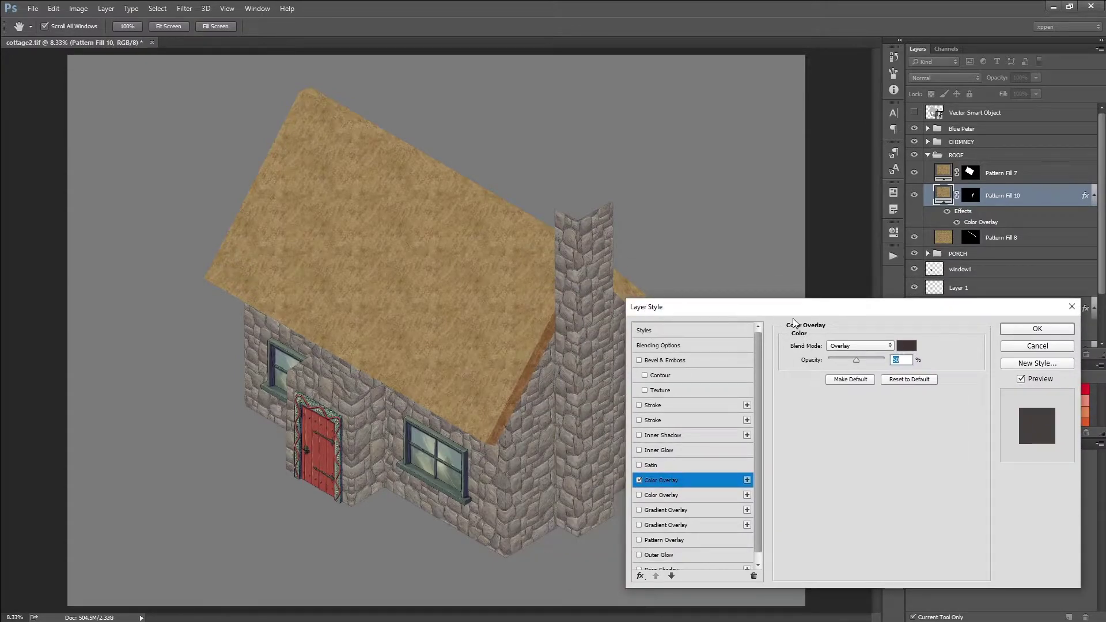
left_click_drag(795, 315, 801, 300)
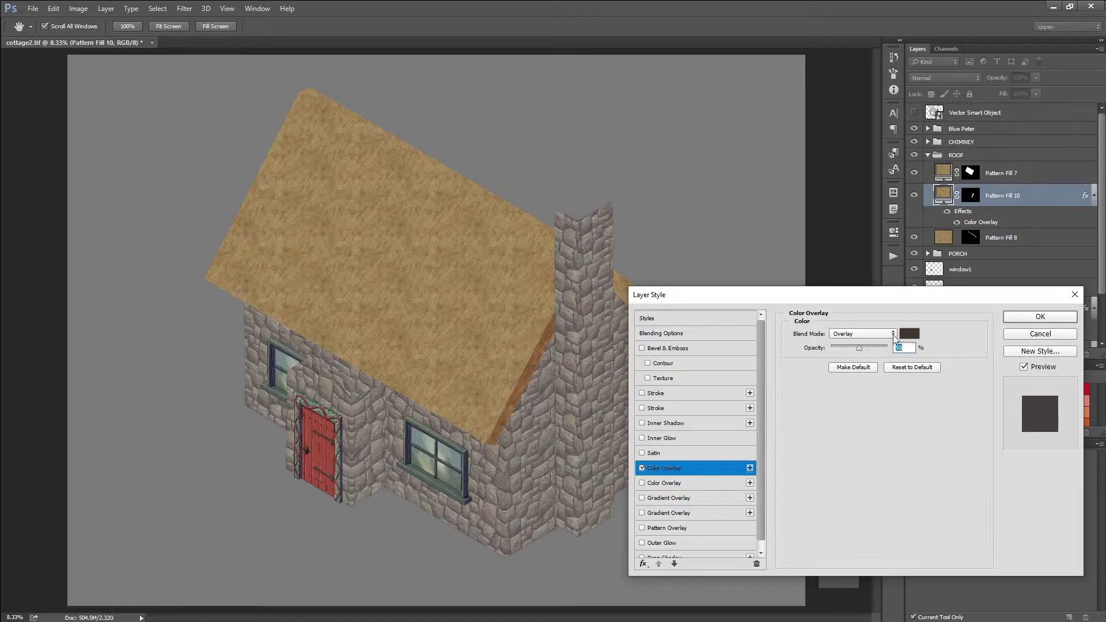
left_click(860, 334)
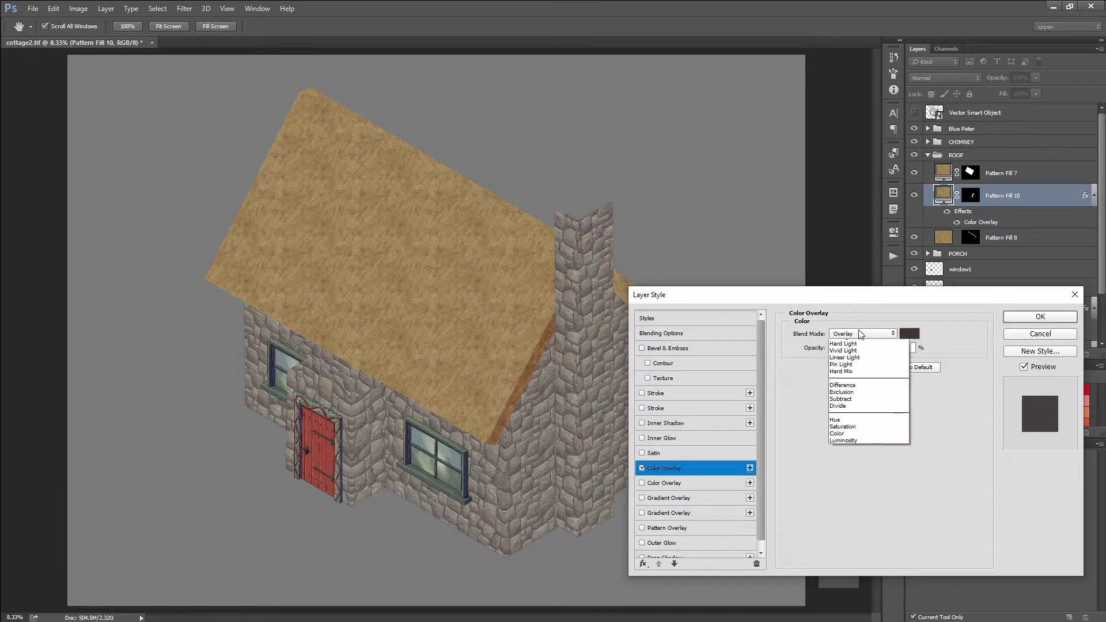
left_click(843, 379)
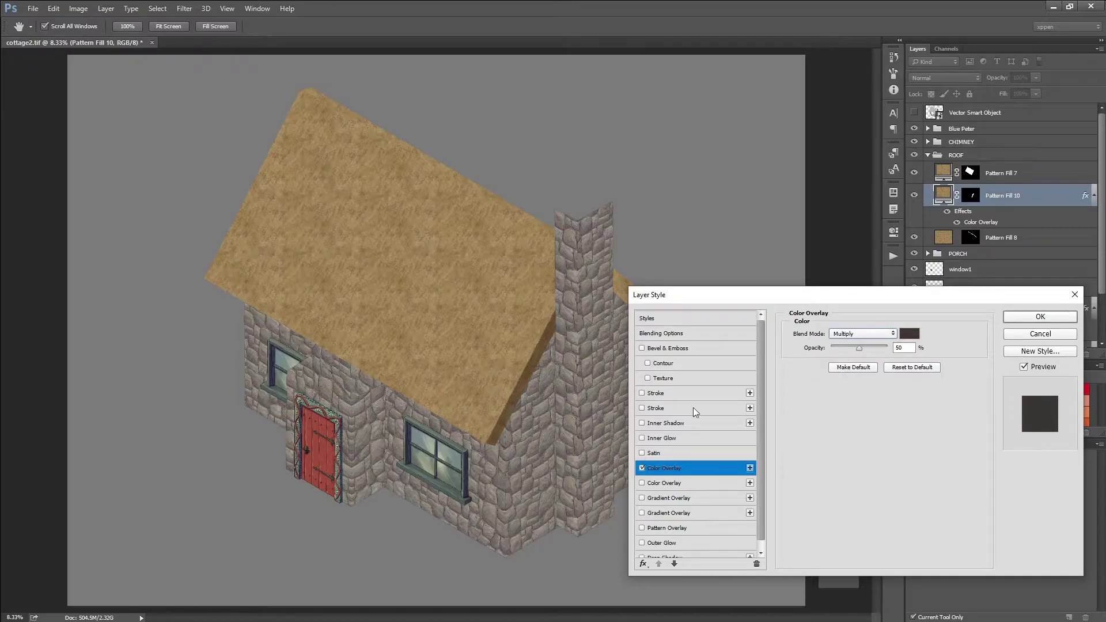
left_click(866, 336)
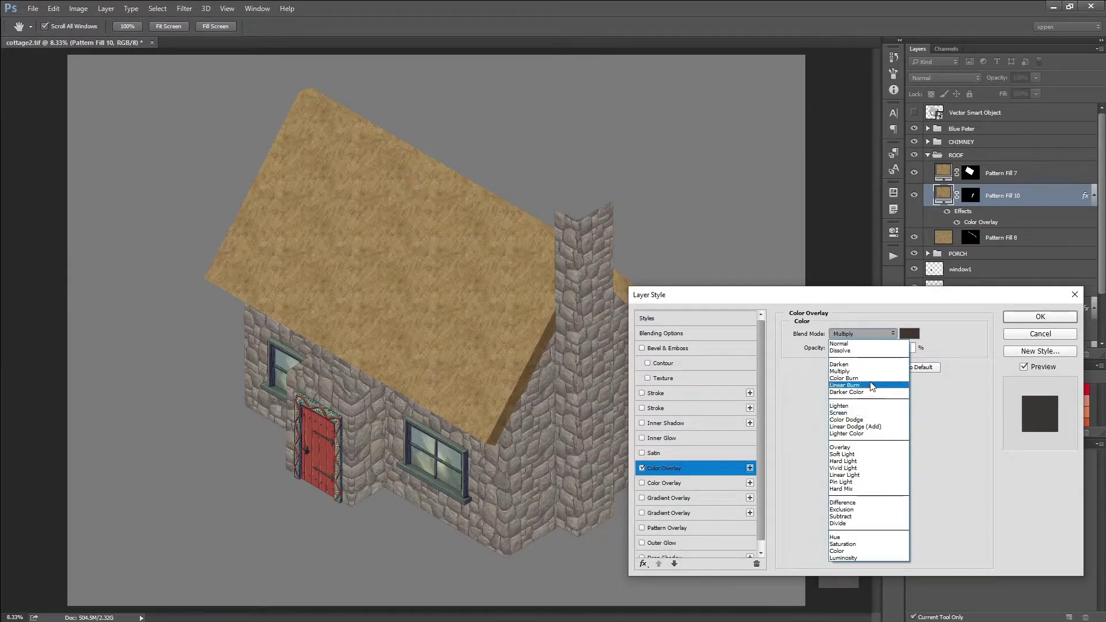
left_click(863, 447)
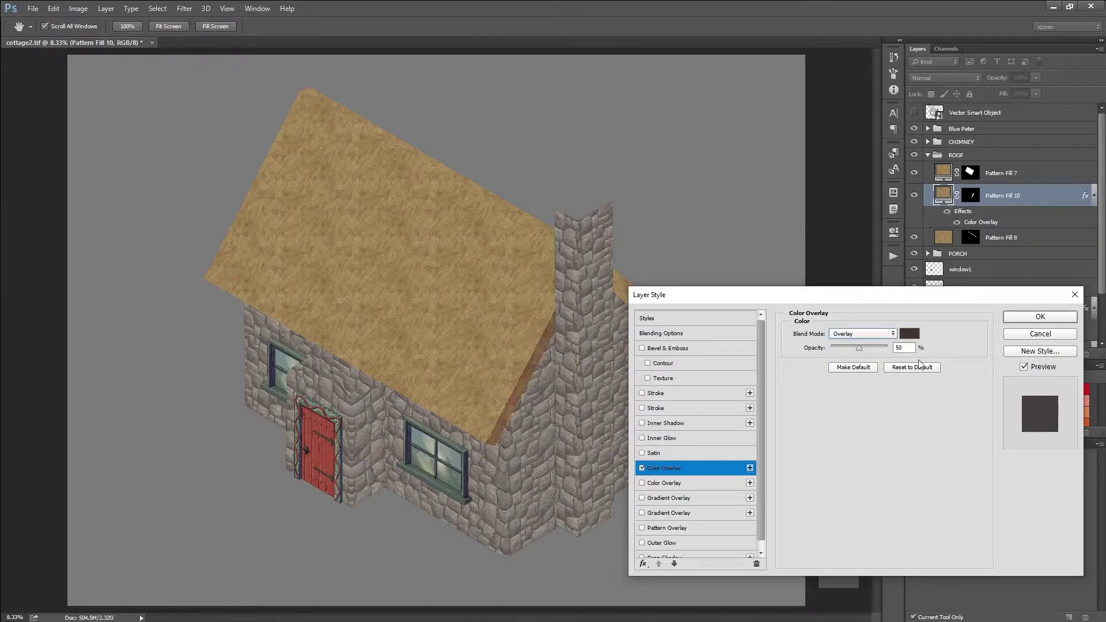
left_click(1026, 317)
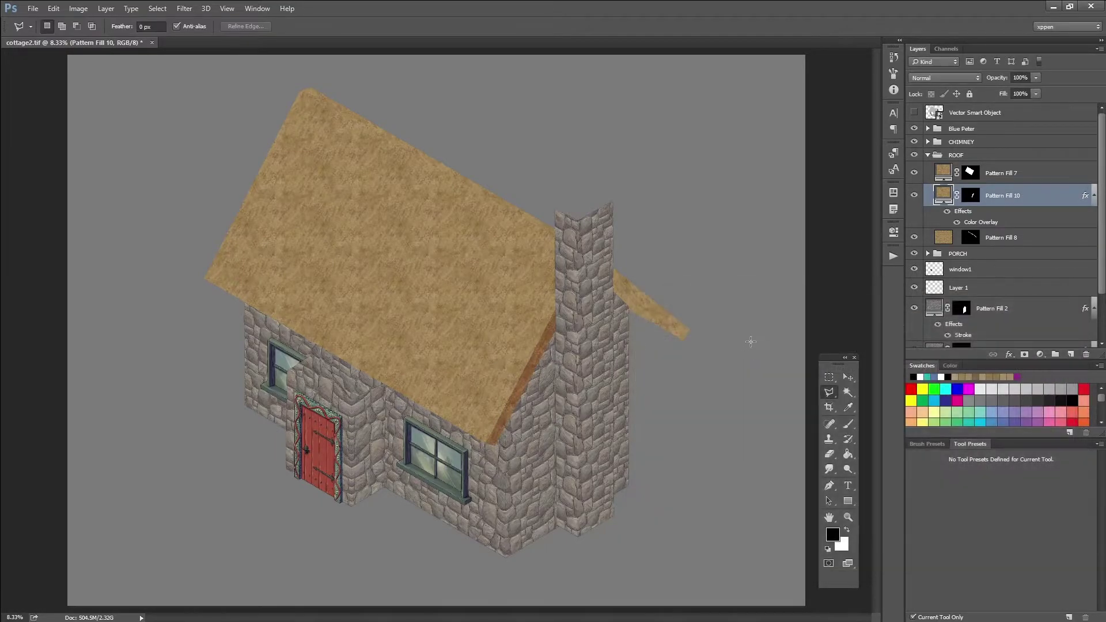
Copy the layer style from Pattern Fill 10 and paste it onto the overhang underside layer, Pattern Fill 9.
scroll(951, 238, "down", 1)
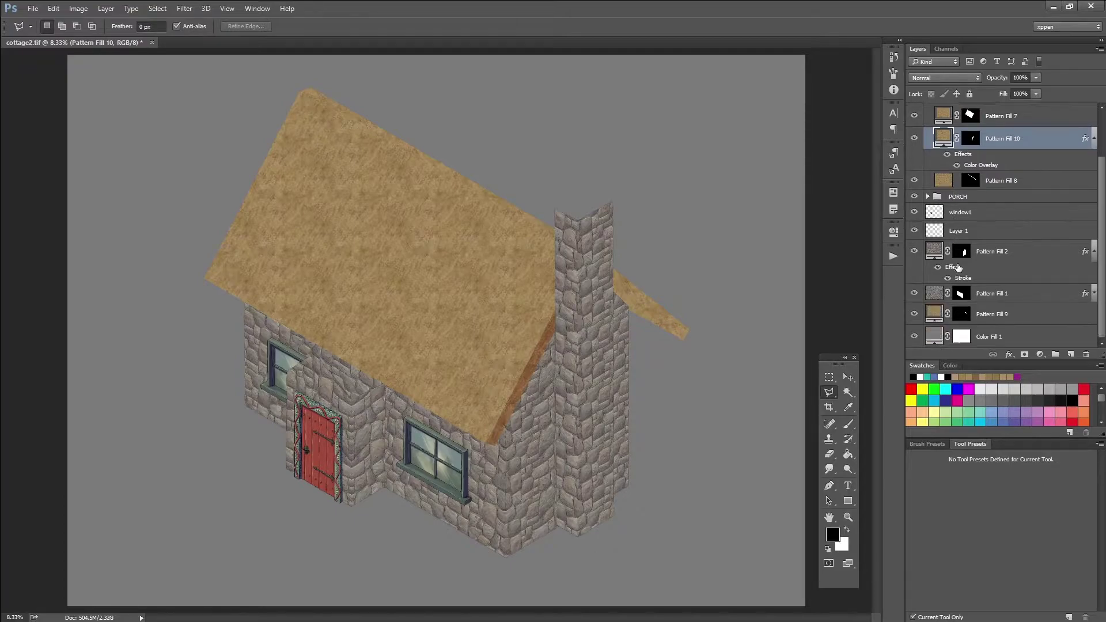
right_click(1021, 159)
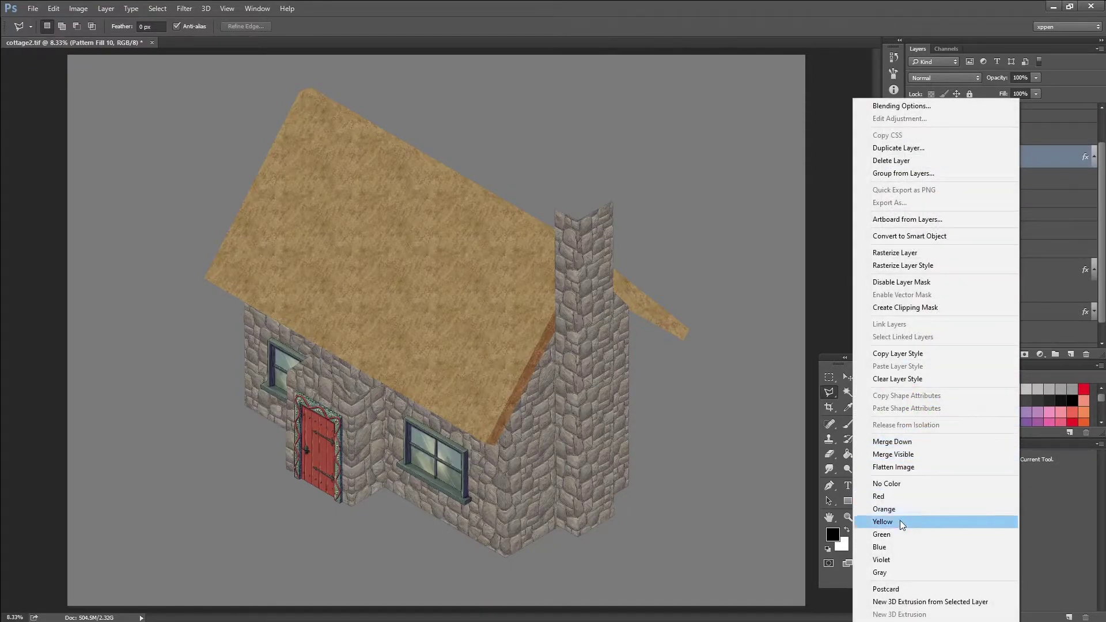
left_click(899, 353)
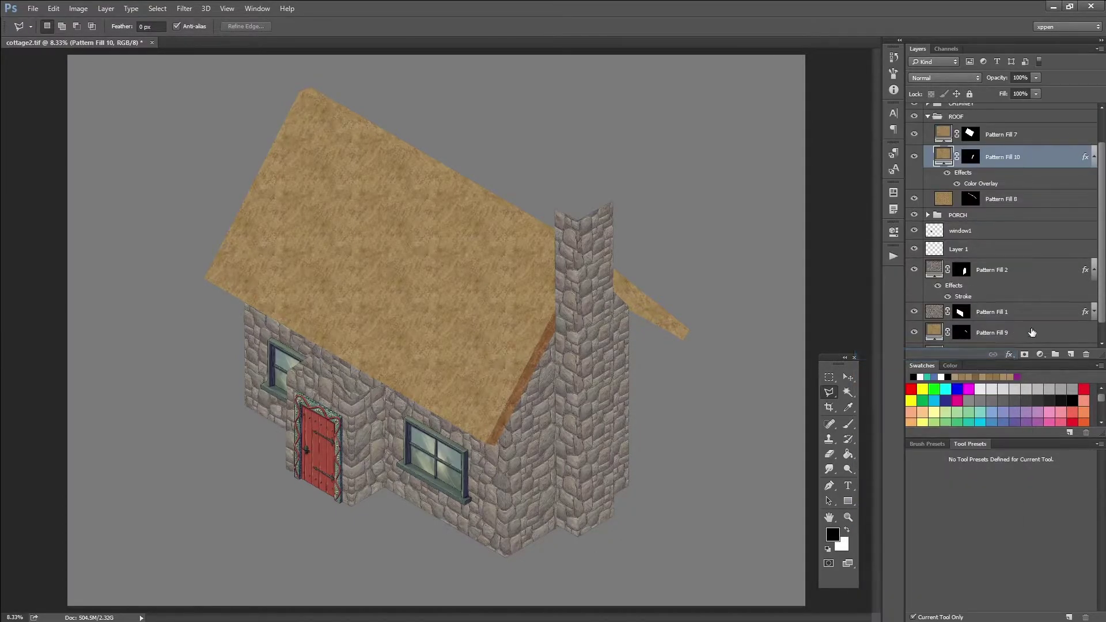
left_click(1032, 333)
right_click(1031, 329)
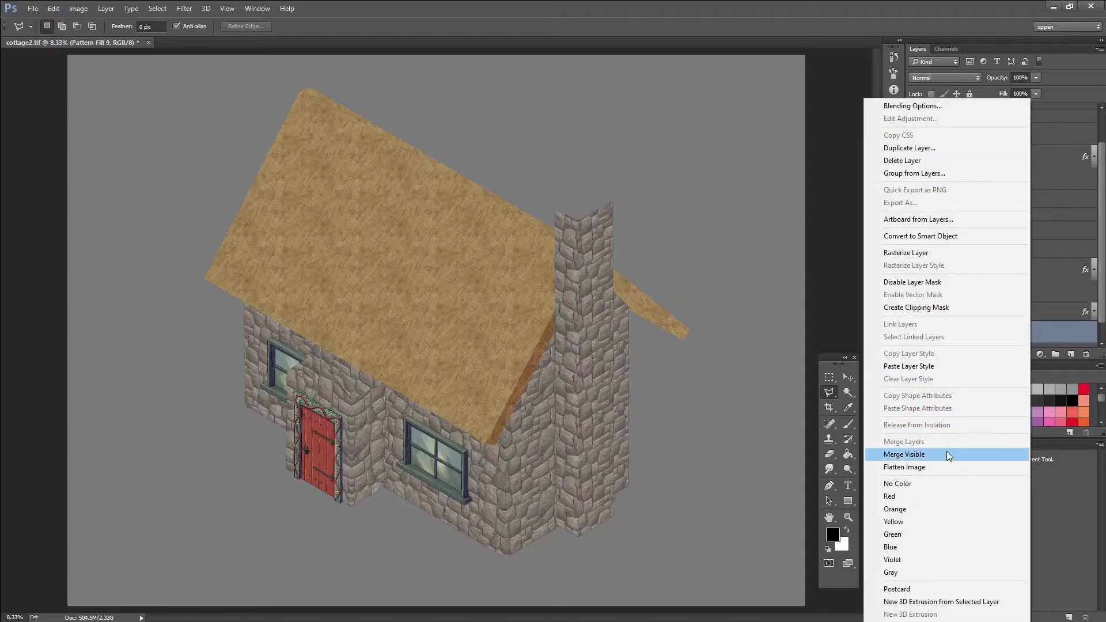
left_click(927, 367)
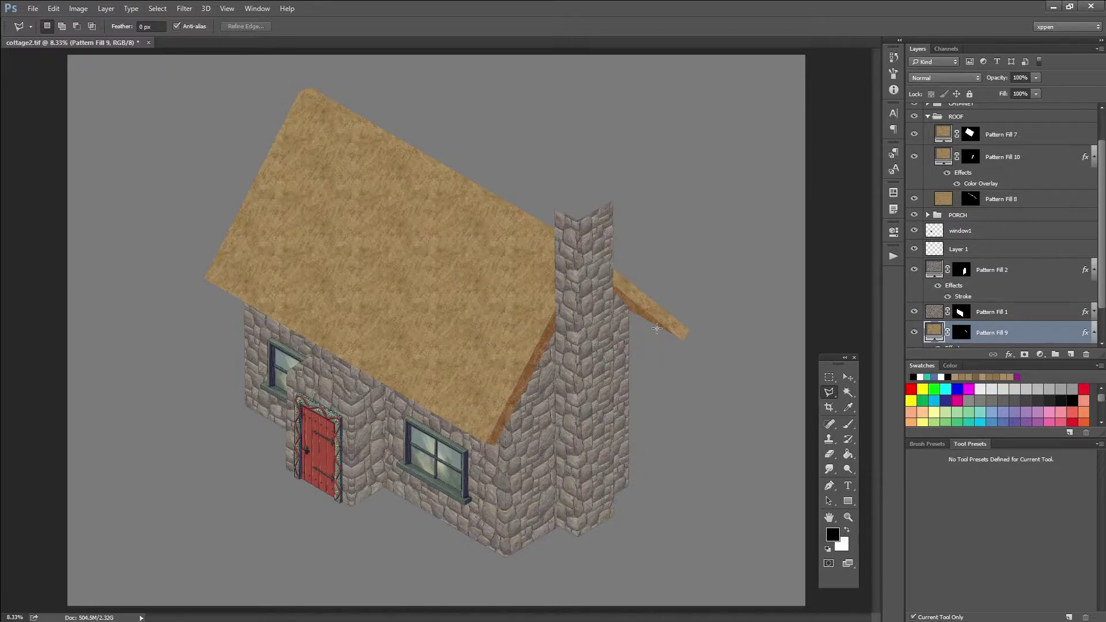
Toggle Pattern Fill 8's visibility to identify the roof's far edge, show it again, and paste the copied layer style onto it.
left_click(915, 199)
left_click(914, 201)
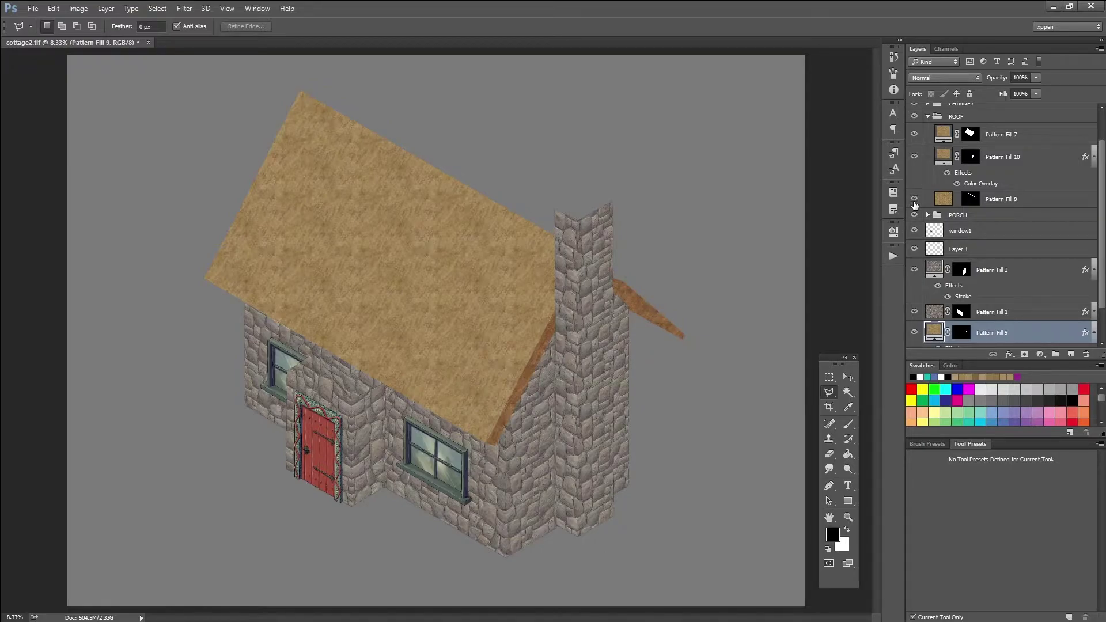
left_click(915, 201)
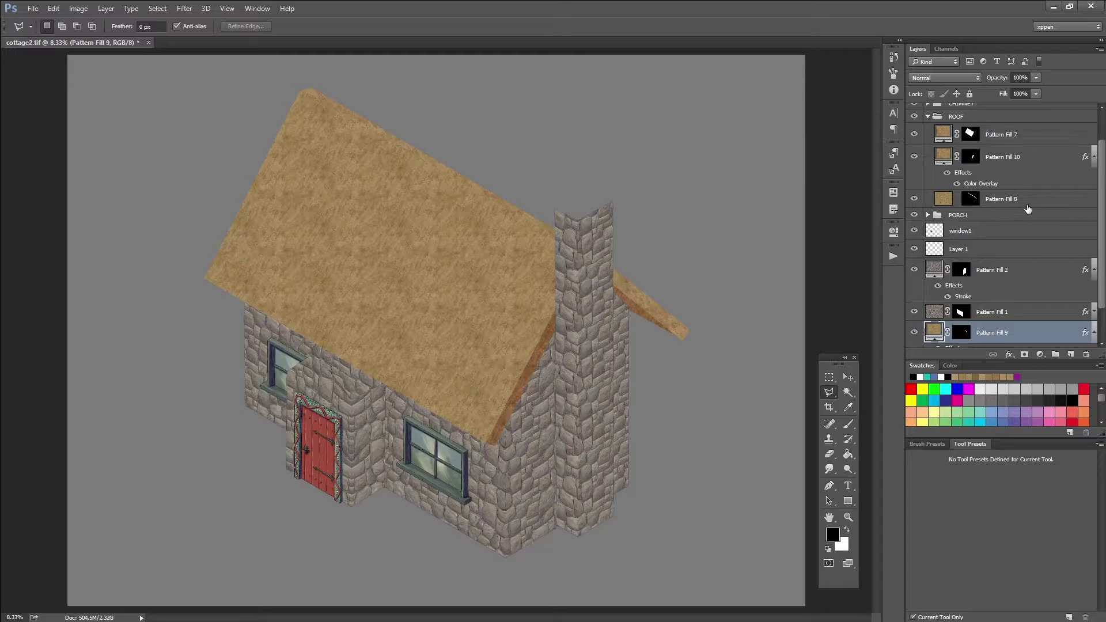
left_click(1043, 204)
right_click(1043, 204)
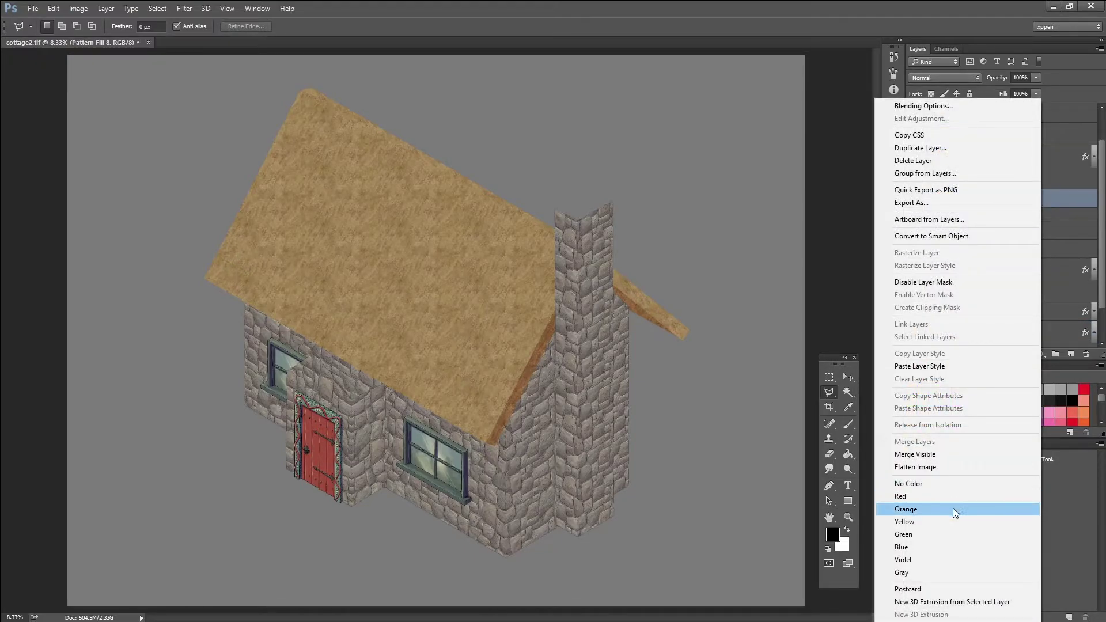
left_click(945, 367)
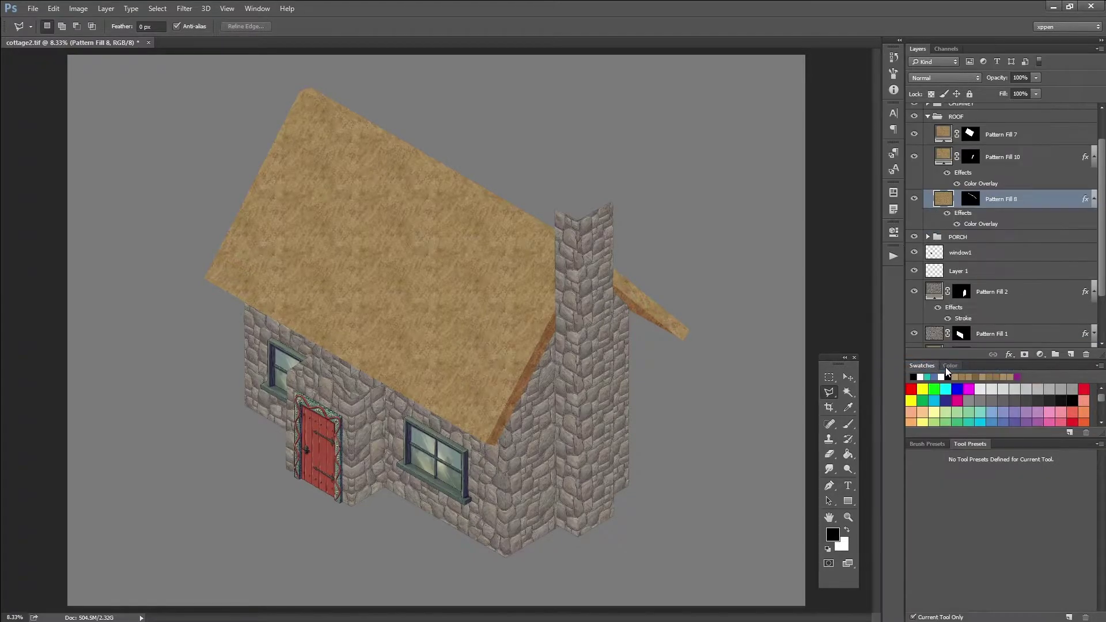
Lower the Color Overlay opacity of the Pattern Fill 8 layer to about 21% and apply the layer style.
double_click(1049, 202)
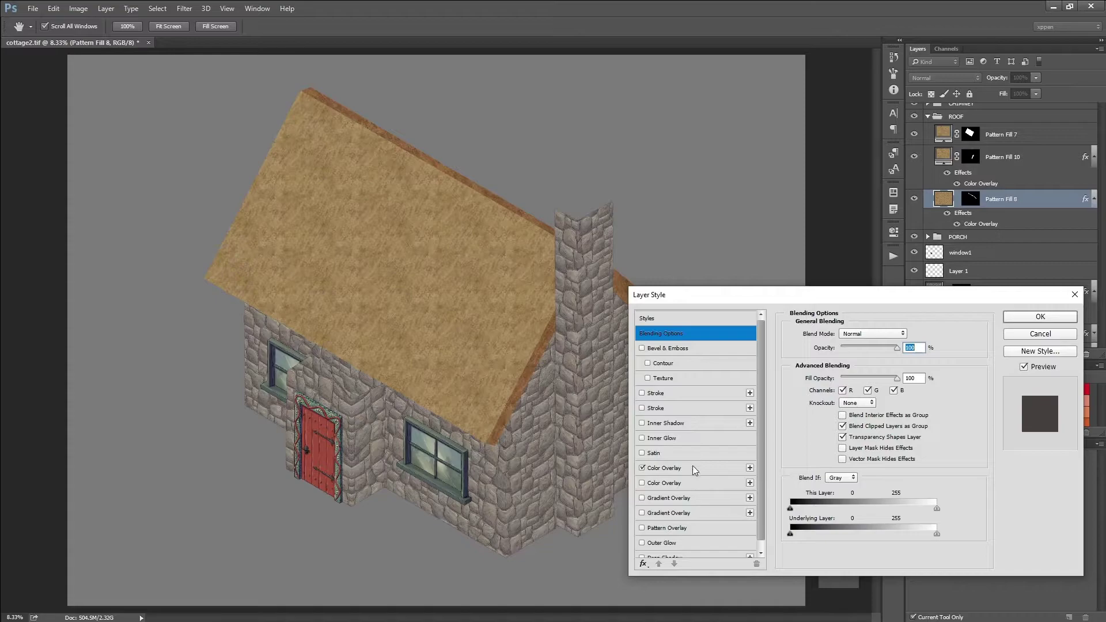
left_click(688, 467)
left_click(845, 346)
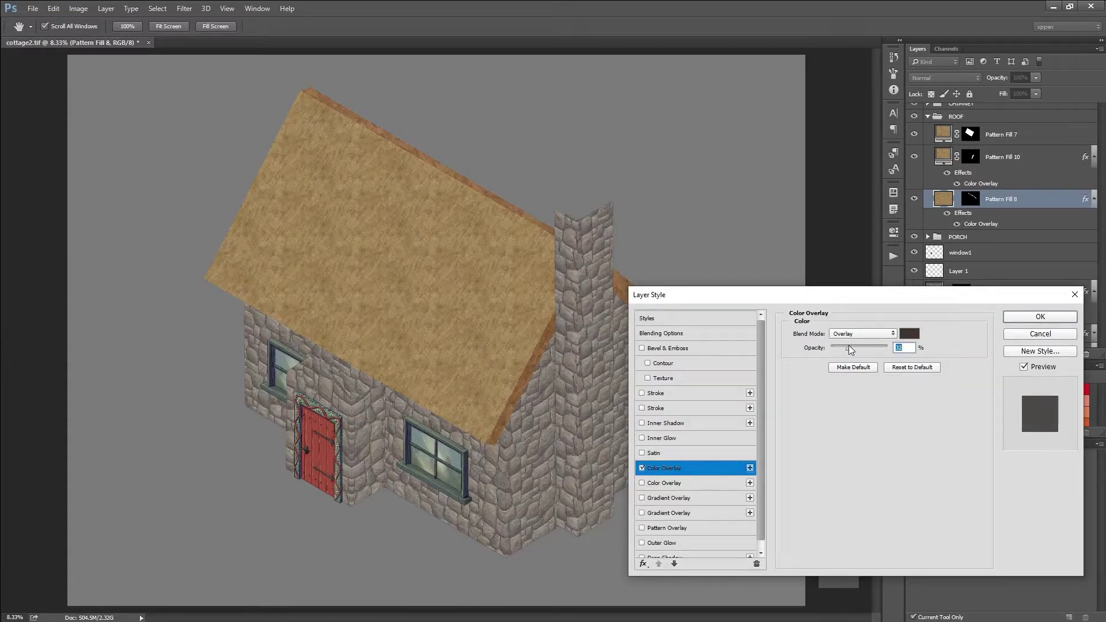
left_click_drag(832, 294, 777, 302)
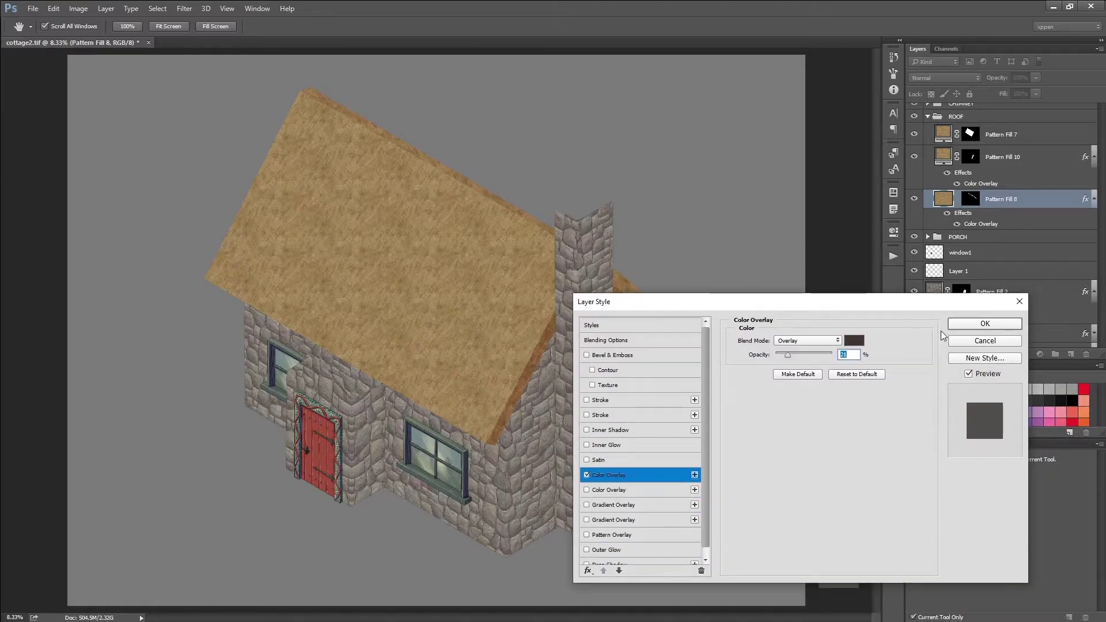
left_click(969, 322)
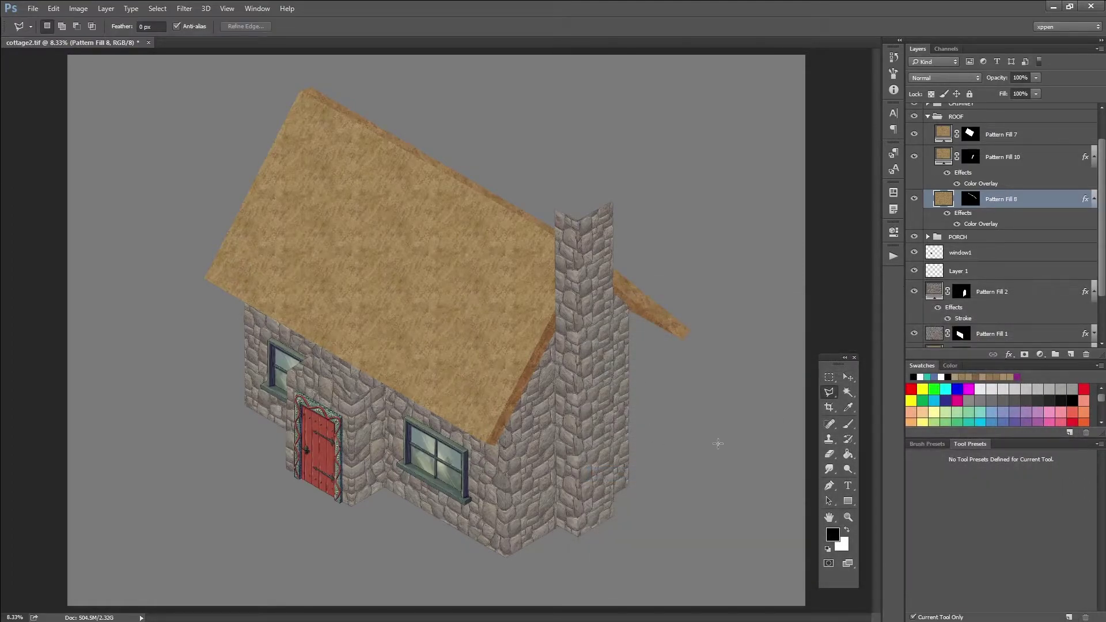
Choose the Brush tool for the roof and collapse the effects lists of the Pattern Fill 8 and Pattern Fill 2 layers.
left_click(848, 517)
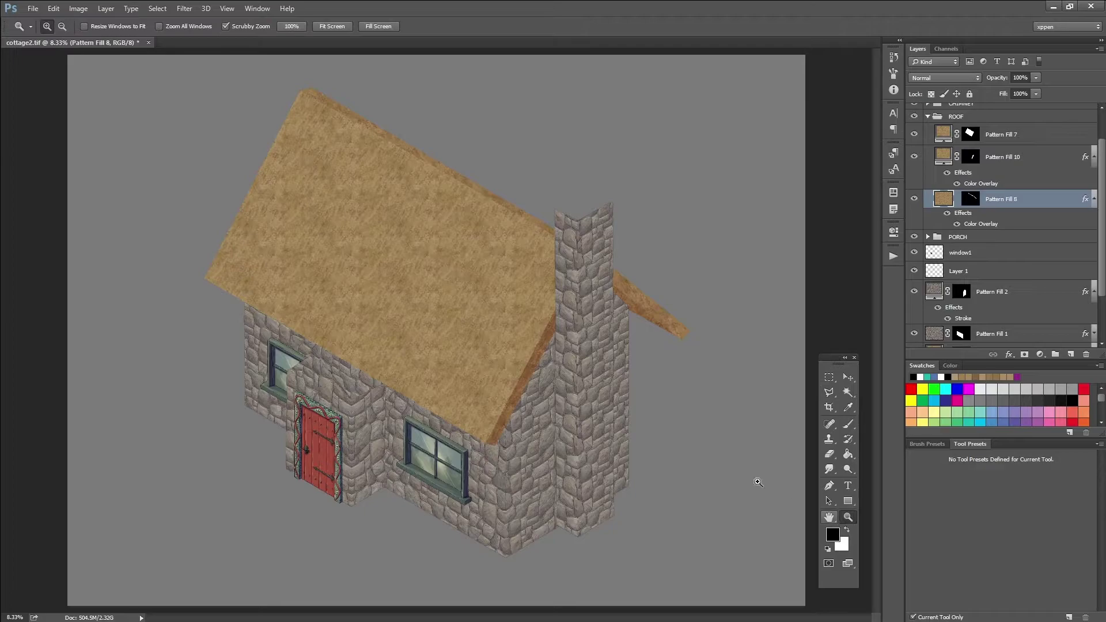
left_click(407, 429)
left_click(539, 405)
left_click_drag(630, 314, 733, 467)
left_click_drag(393, 400, 490, 299)
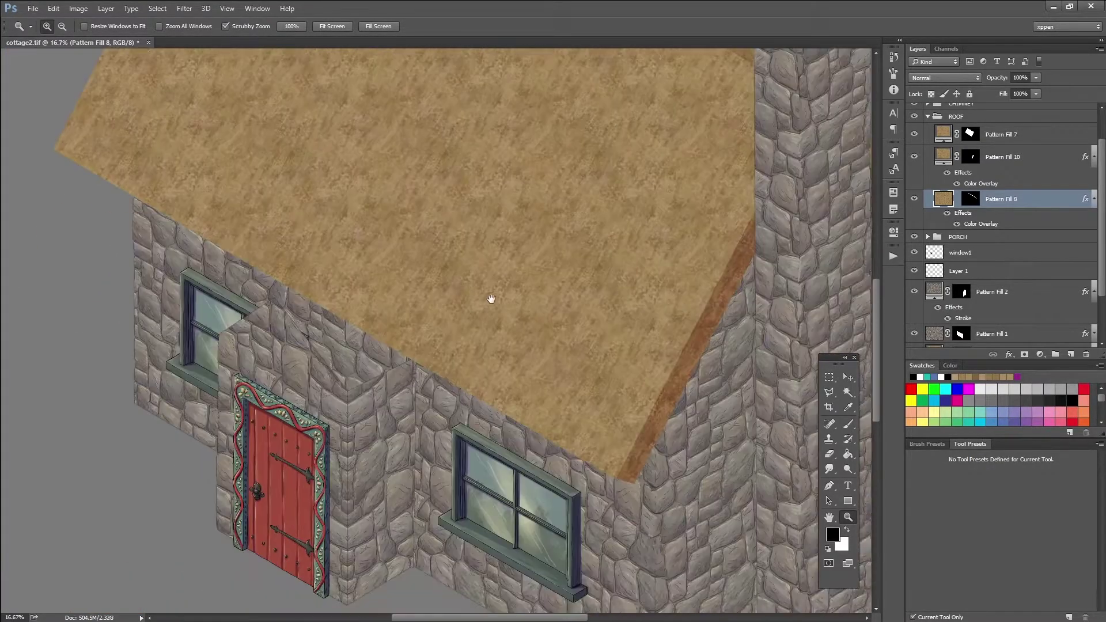
left_click_drag(453, 353, 422, 401)
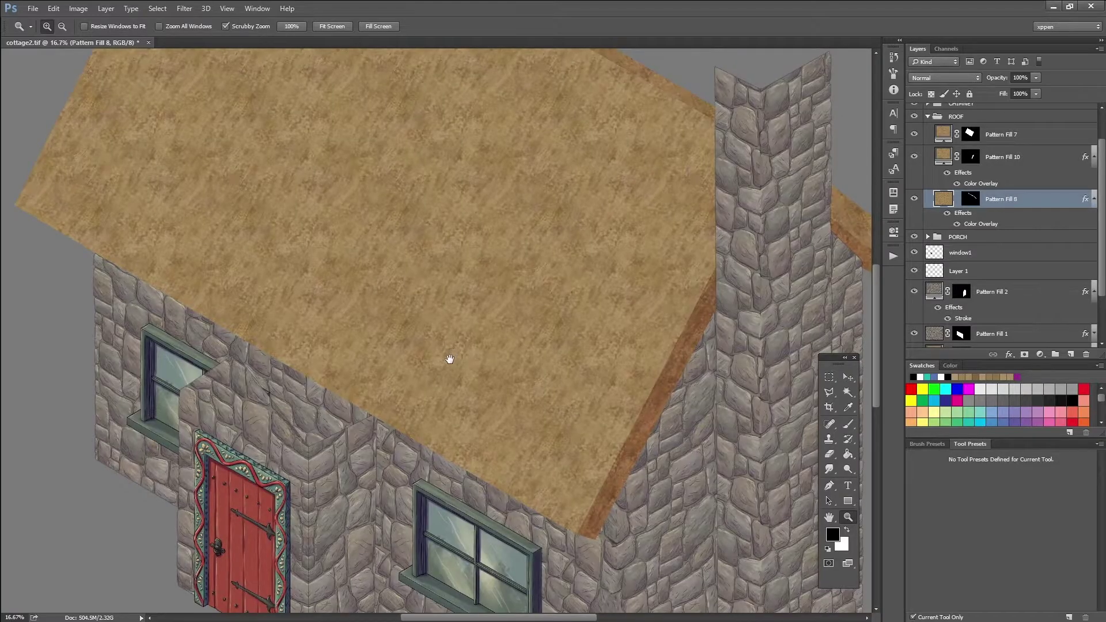
left_click_drag(452, 358, 415, 407)
left_click_drag(415, 271, 415, 340)
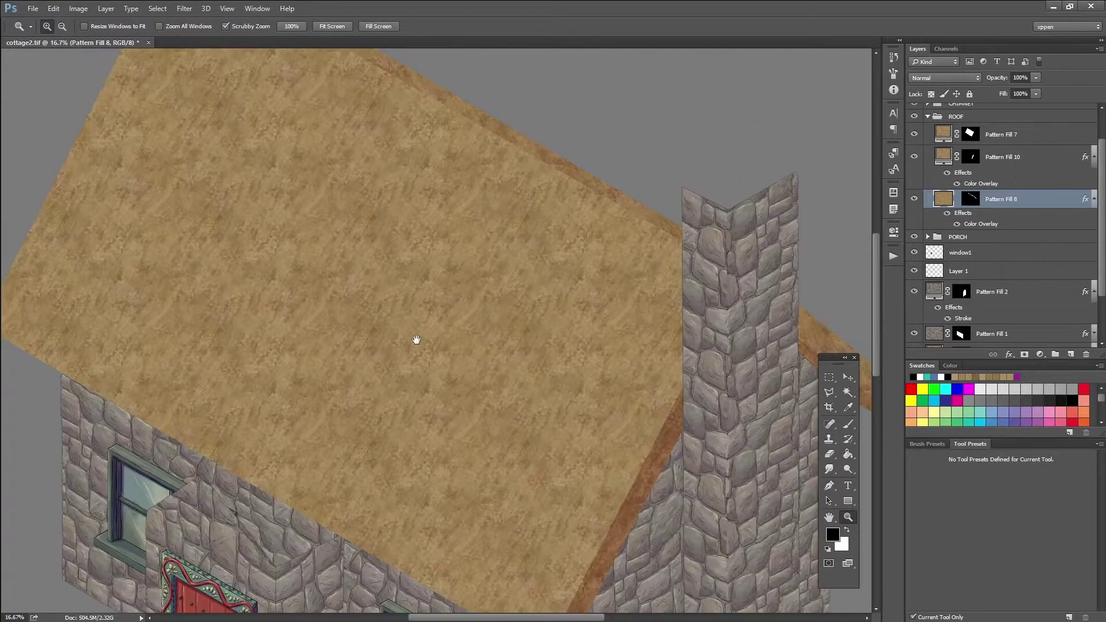
left_click(848, 425)
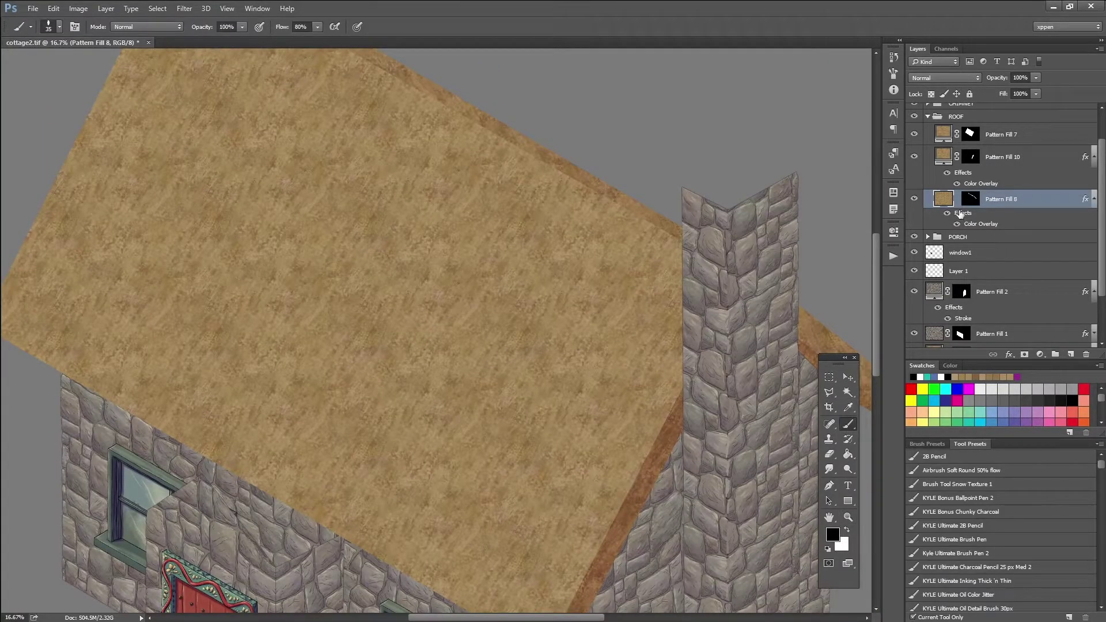
left_click(1094, 198)
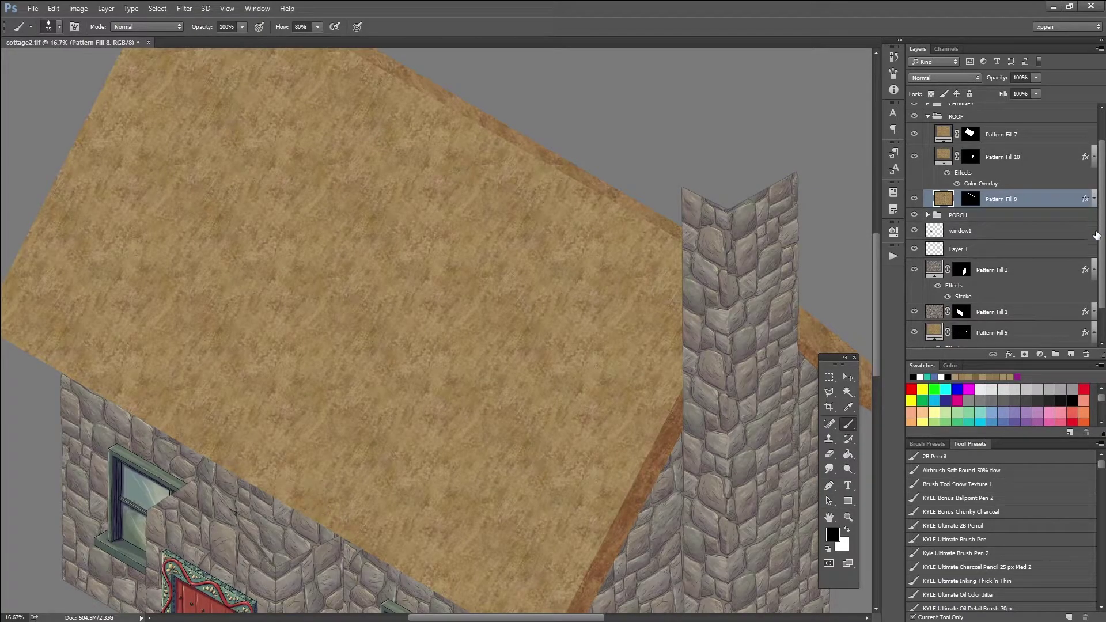
left_click(1093, 270)
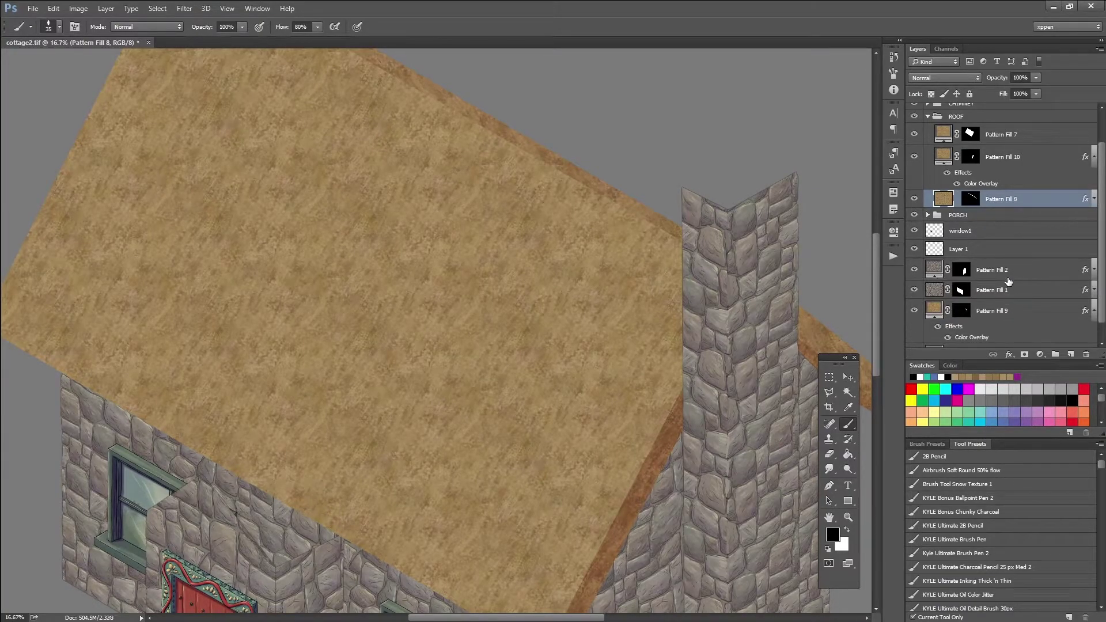
Rename the main roof panel's layer, Pattern Fill 7, as FRONT.
scroll(1008, 277, "up", 2)
left_click(970, 173)
key("x")
left_click(915, 173)
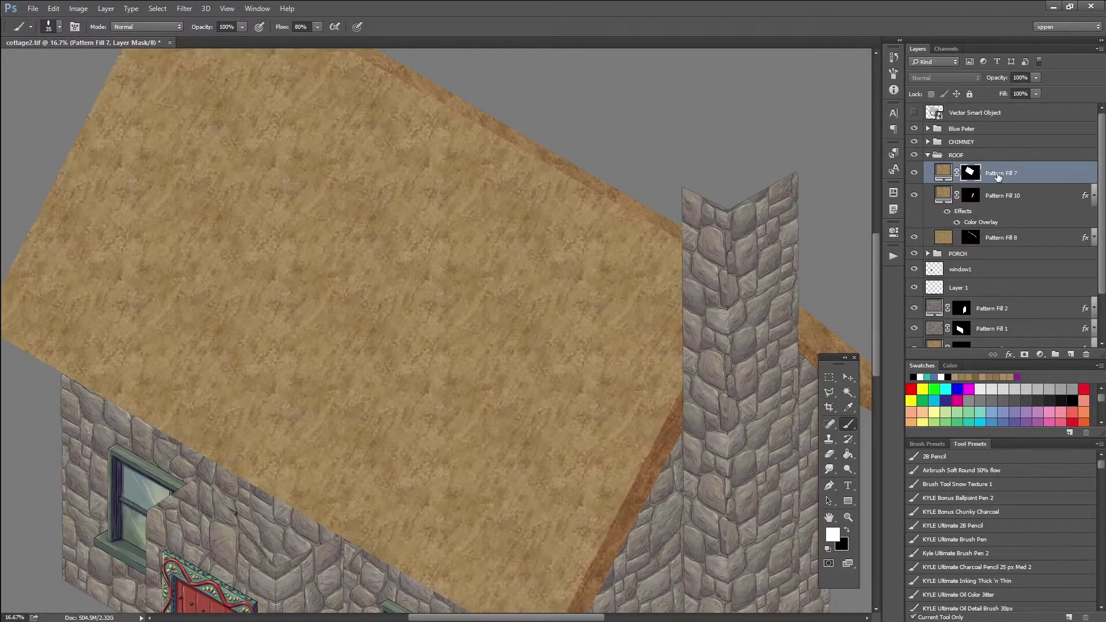
double_click(998, 174)
type("FRONT")
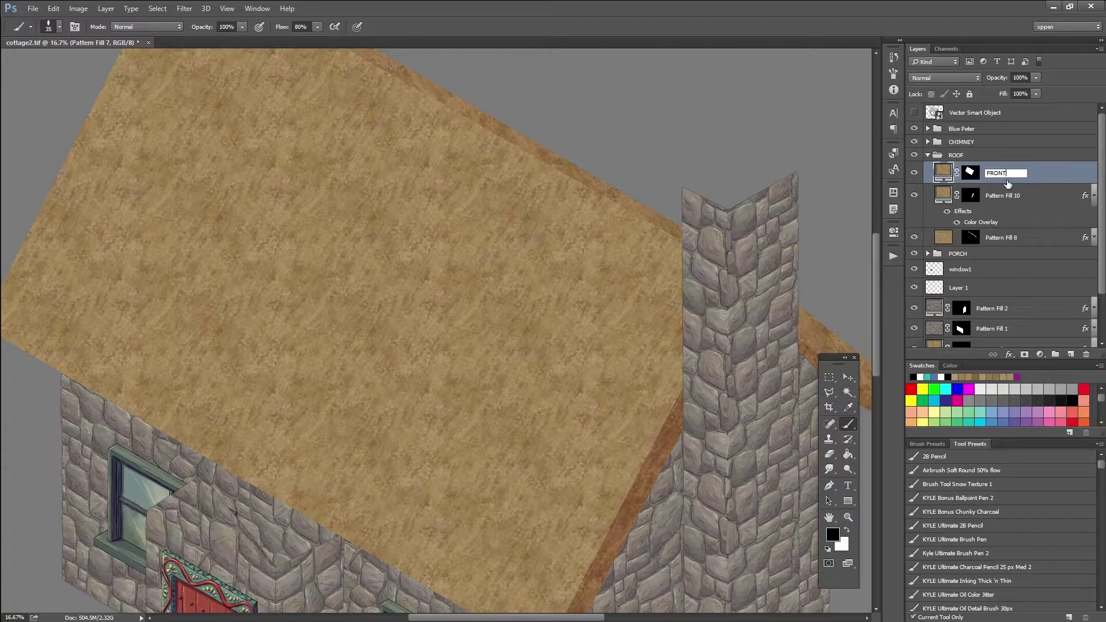
key("Return")
Choose the NoiseySnow brush at 125 px with white as the foreground color and target the FRONT layer's mask.
left_click_drag(560, 413, 603, 351)
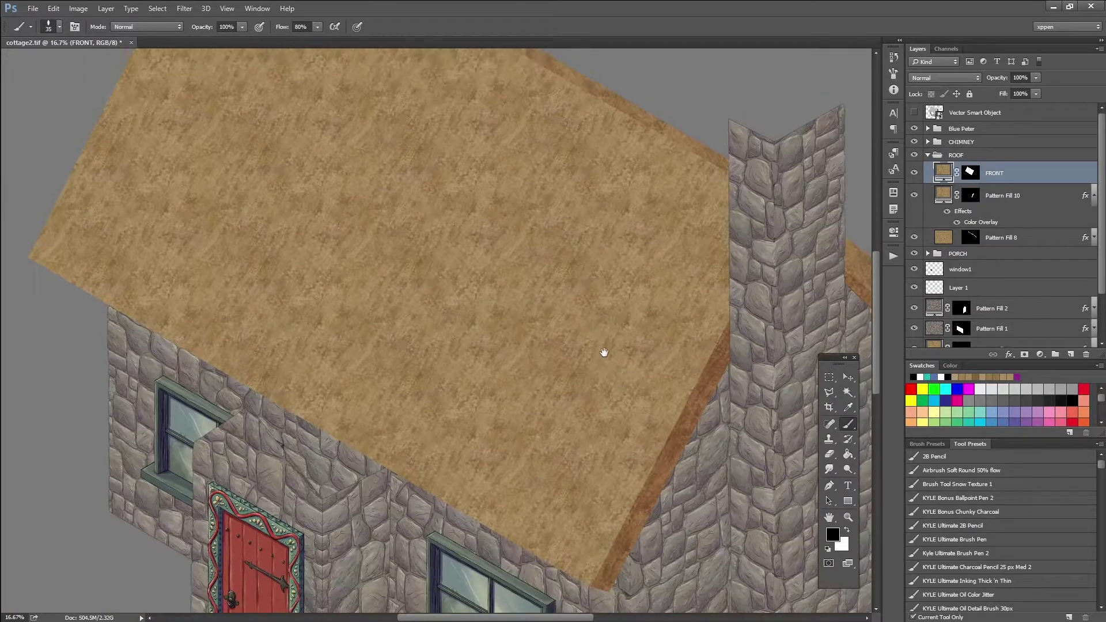
left_click(927, 444)
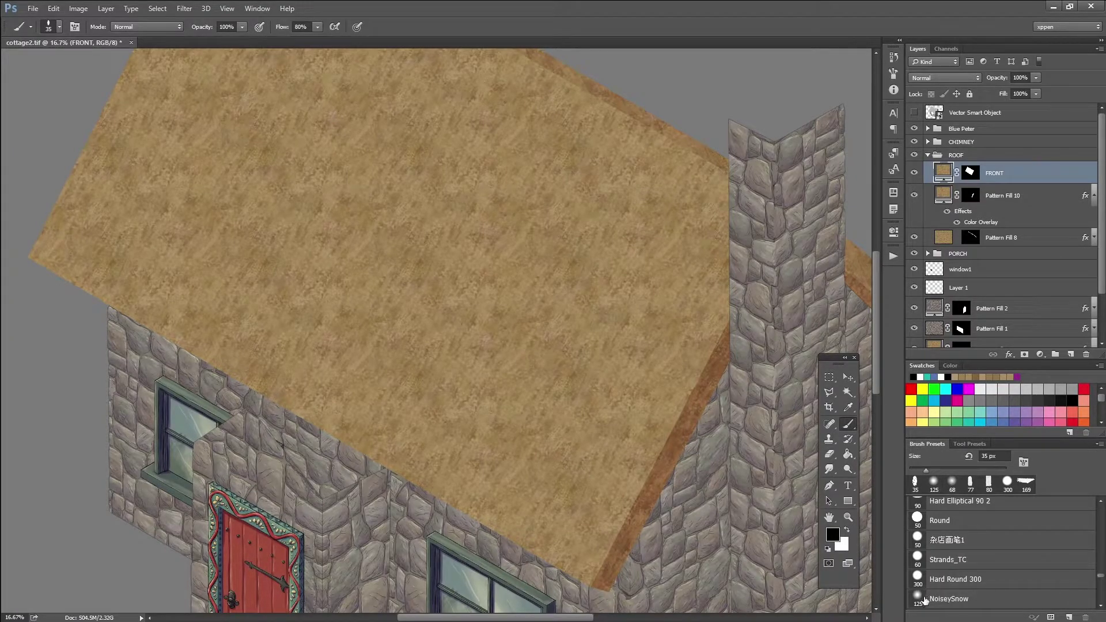
left_click(929, 601)
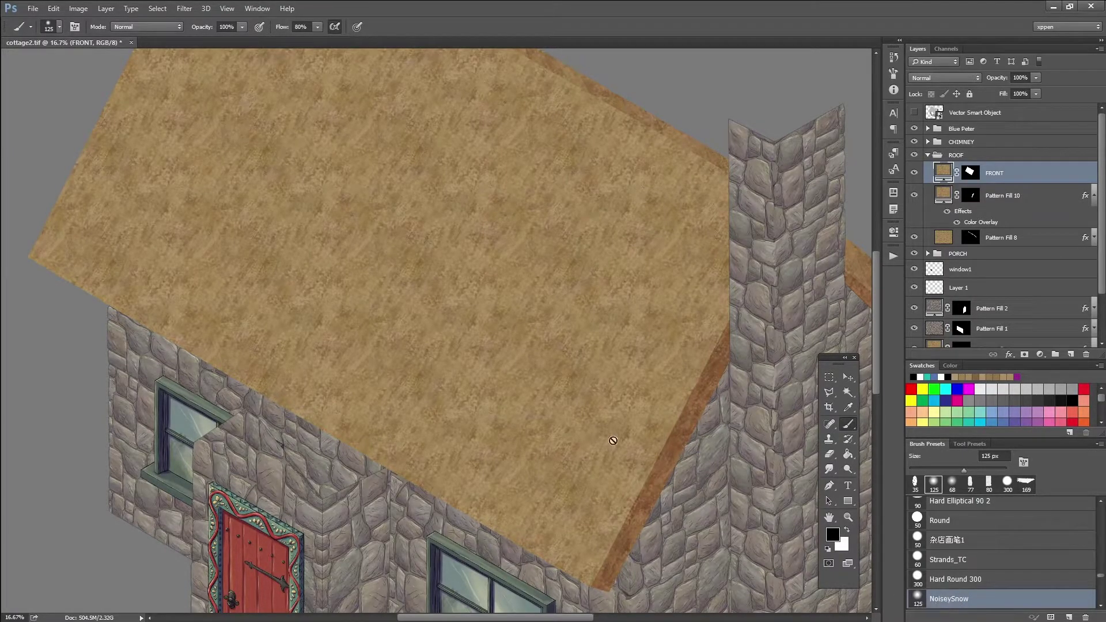
left_click(847, 530)
left_click_drag(593, 359, 538, 366)
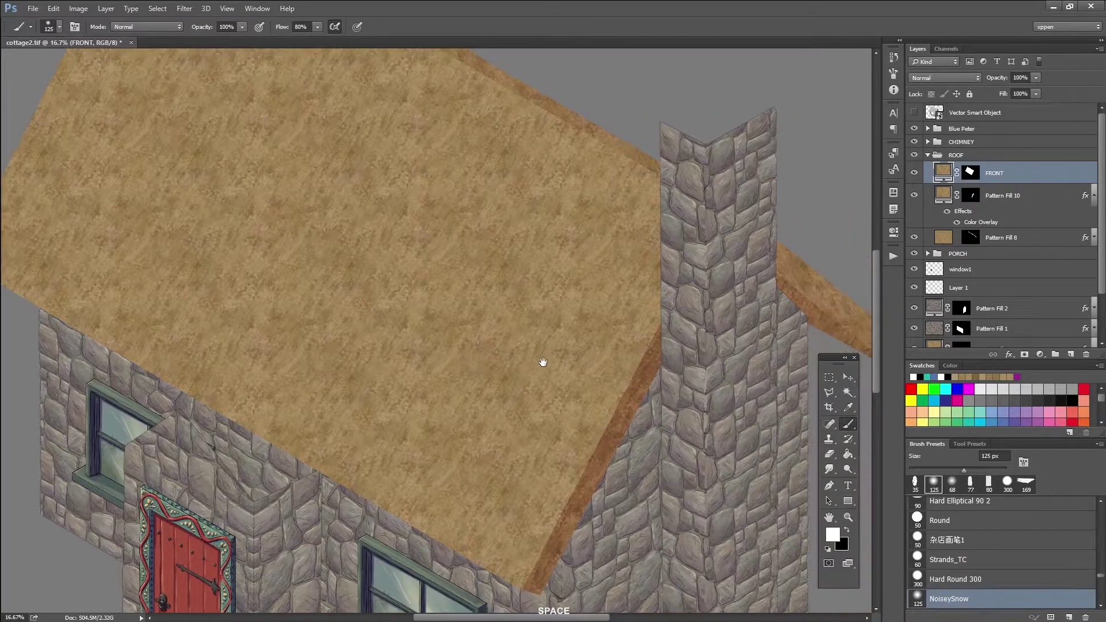
left_click(971, 173)
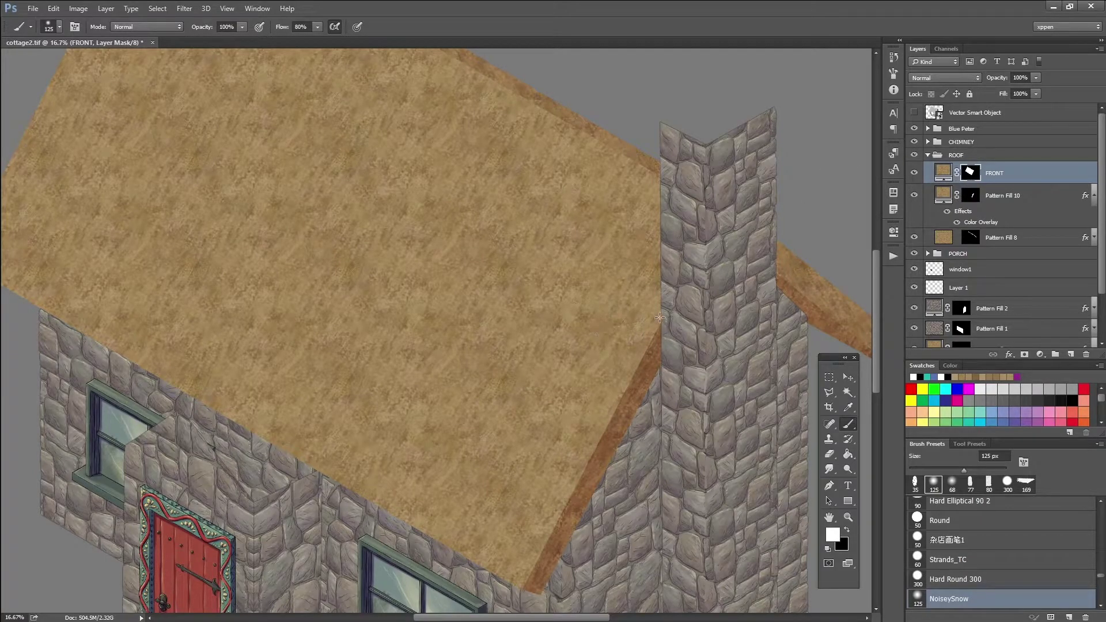
Paint on the FRONT layer mask to roughen the main roof panel's edges and round its outer corners.
left_click_drag(658, 318, 641, 357)
left_click_drag(604, 417, 614, 409)
left_click_drag(549, 528, 510, 577)
left_click_drag(328, 473, 225, 416)
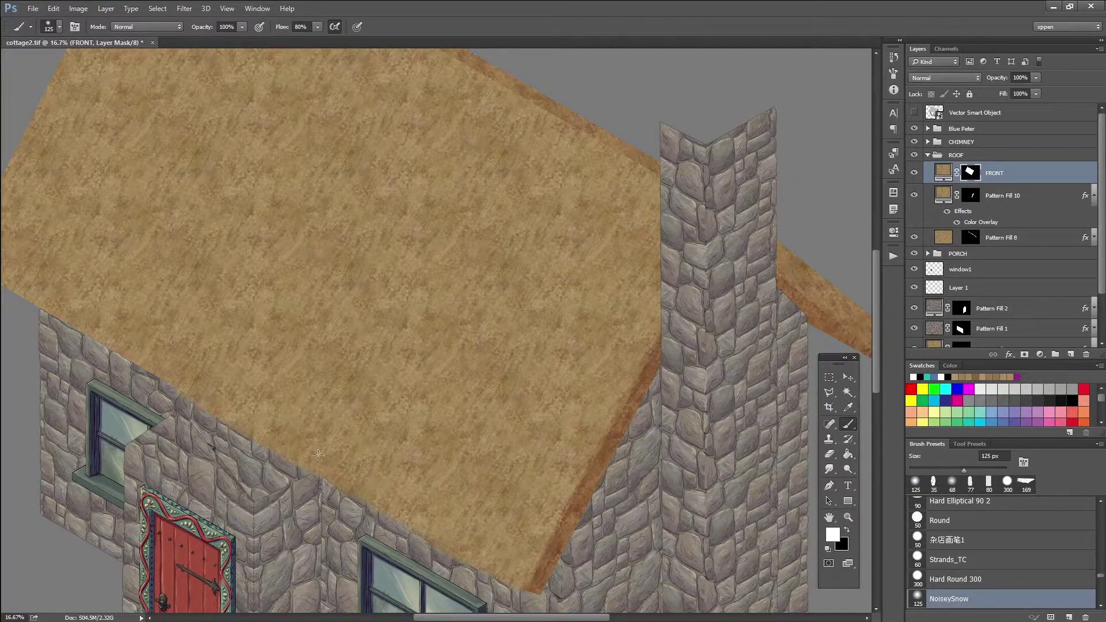
left_click_drag(72, 319, 279, 405)
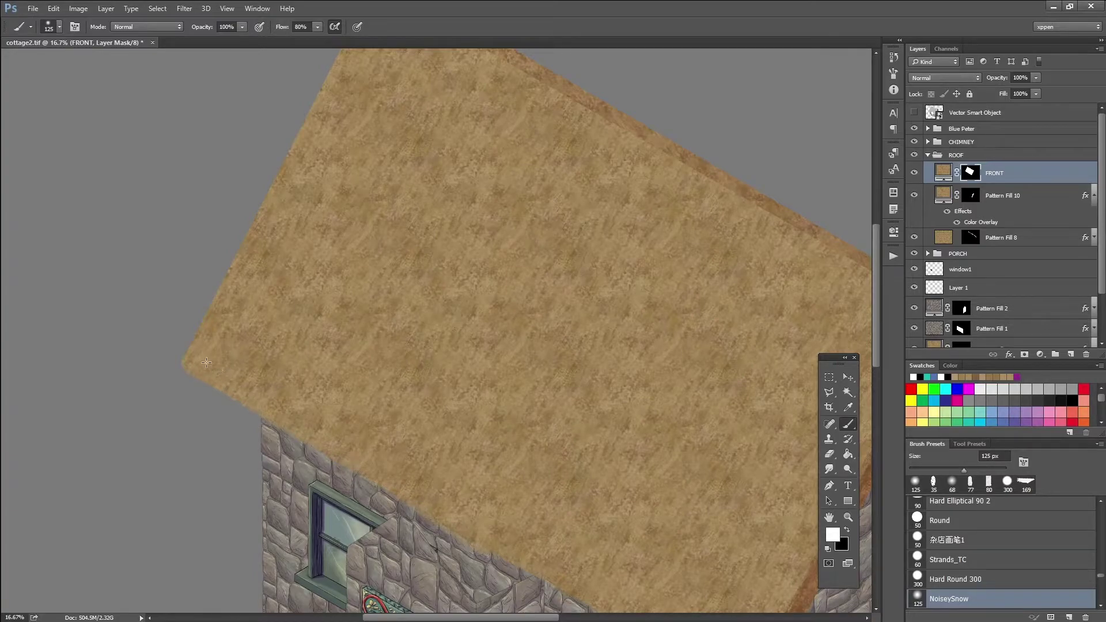
left_click_drag(197, 328, 253, 435)
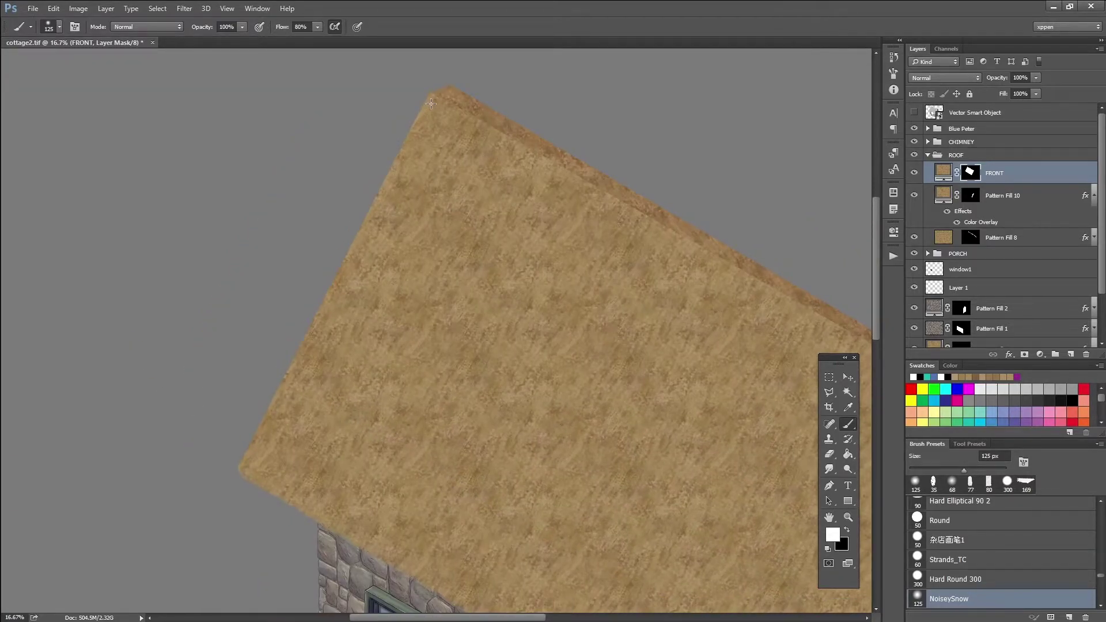
left_click_drag(415, 128, 405, 143)
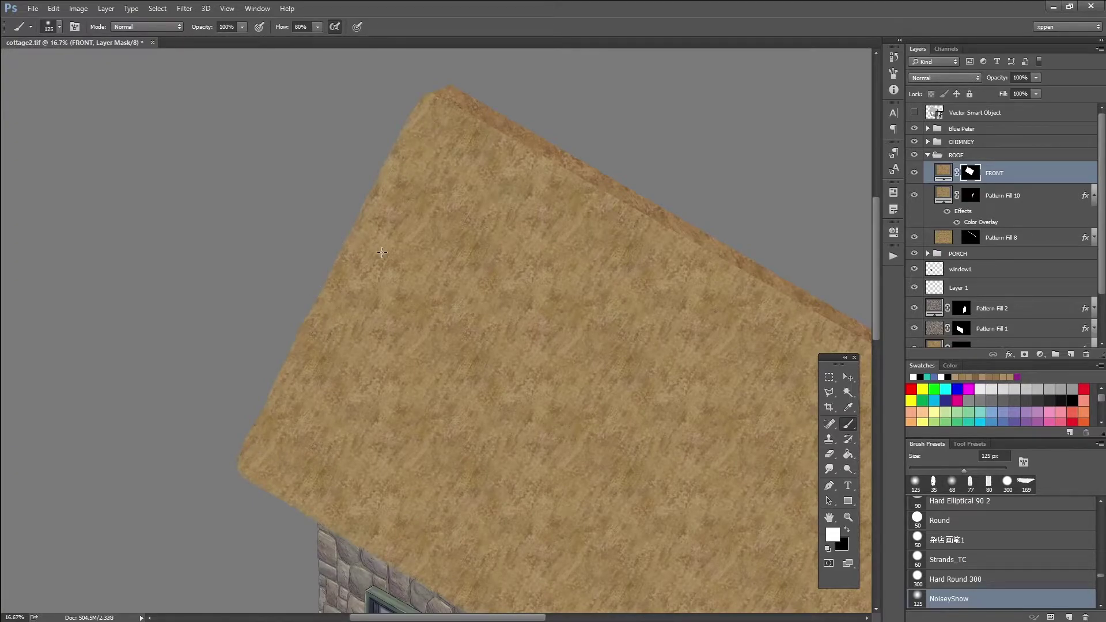
Try a dark gray outside Stroke of 6 px at 51% opacity on the FRONT layer and switch the effect off.
double_click(1047, 174)
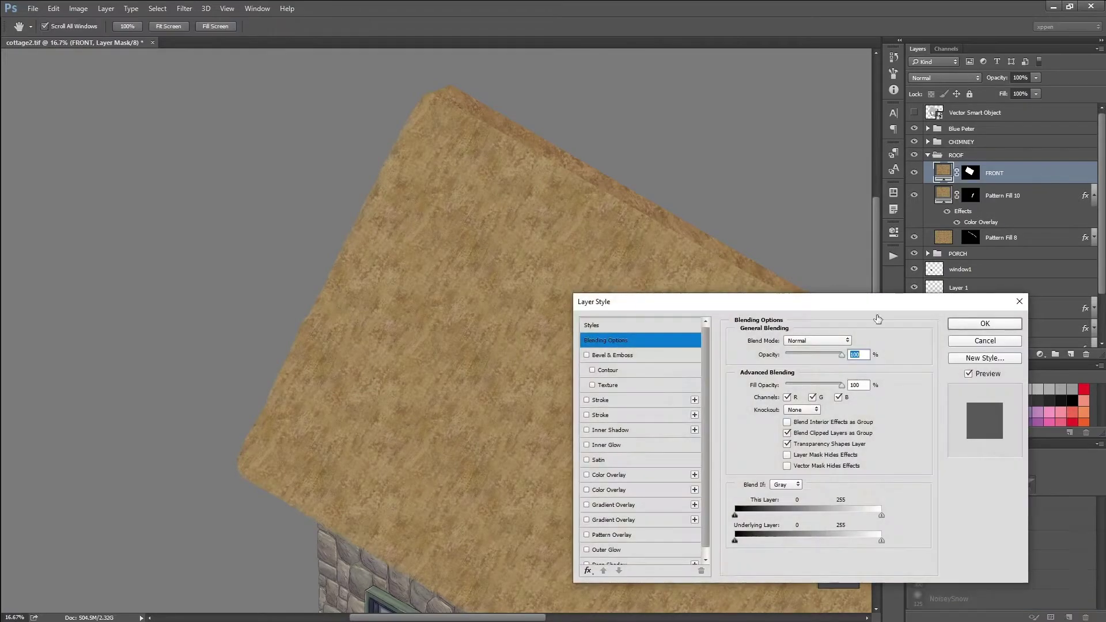
left_click(629, 403)
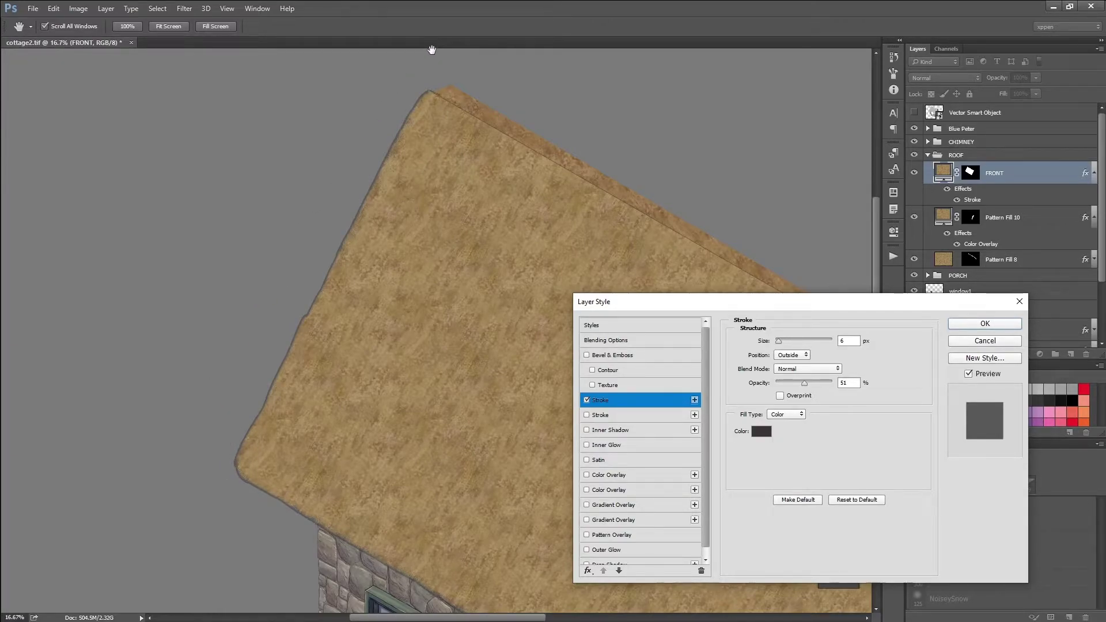
left_click(961, 323)
key("ctrl+minus")
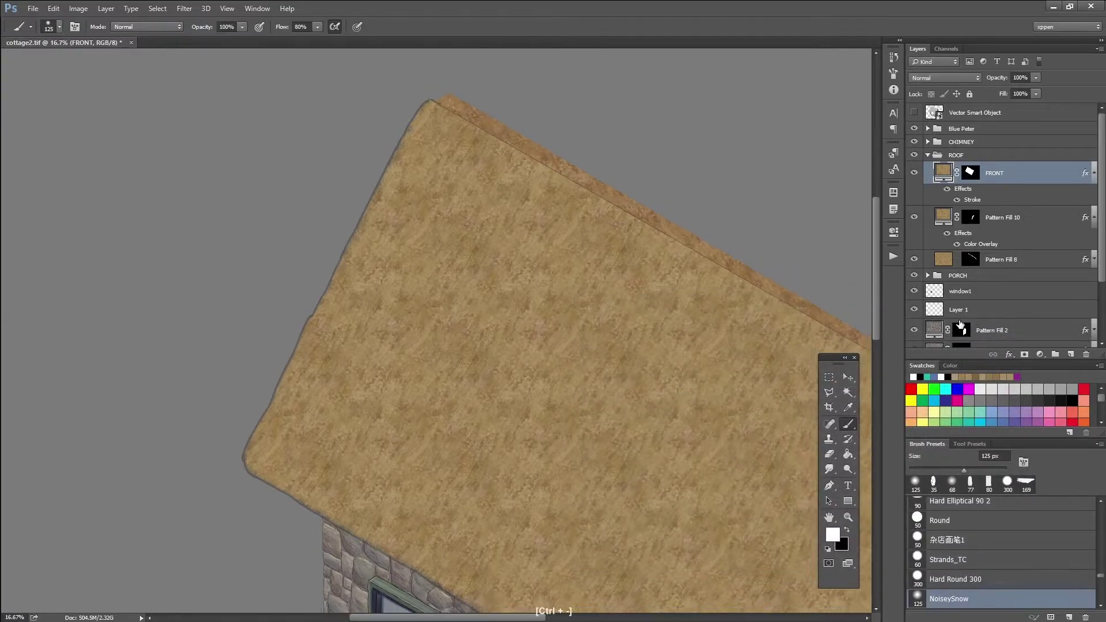
key("ctrl+minus")
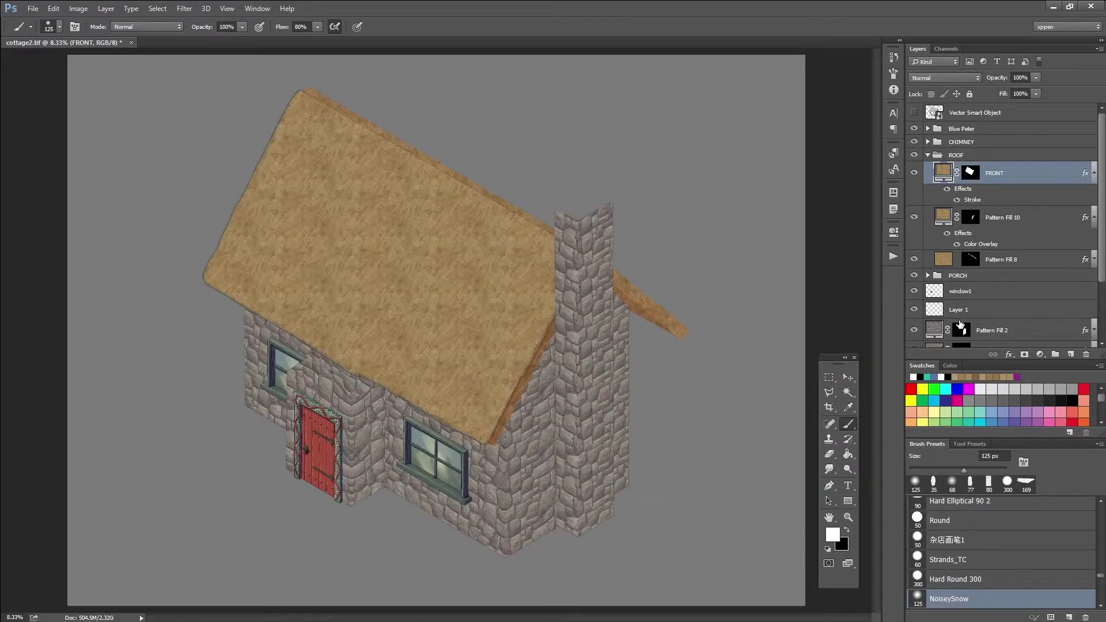
key("ctrl+plus")
left_click_drag(123, 340, 166, 391)
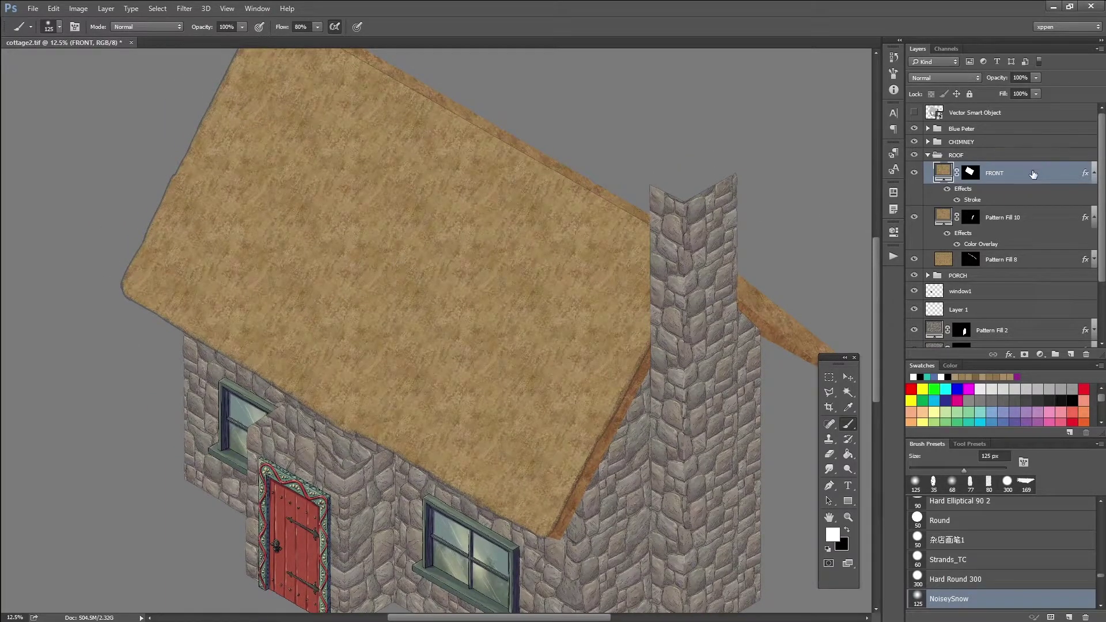
left_click(957, 200)
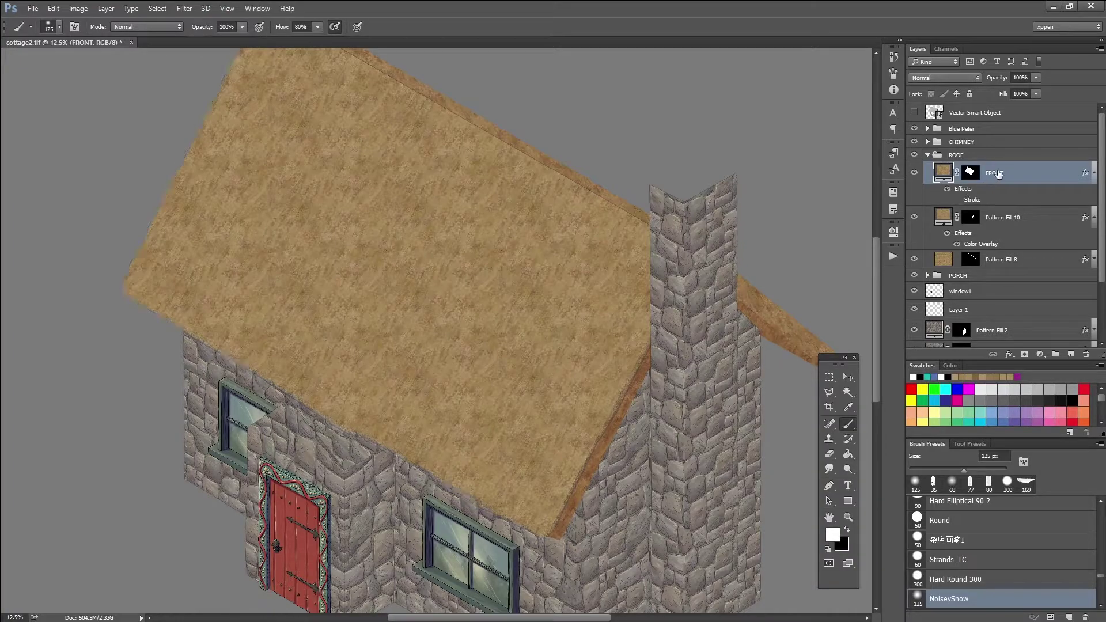
Apply a dark gray outside Stroke of 6 px at 51% opacity to the whole ROOF group.
left_click(999, 157)
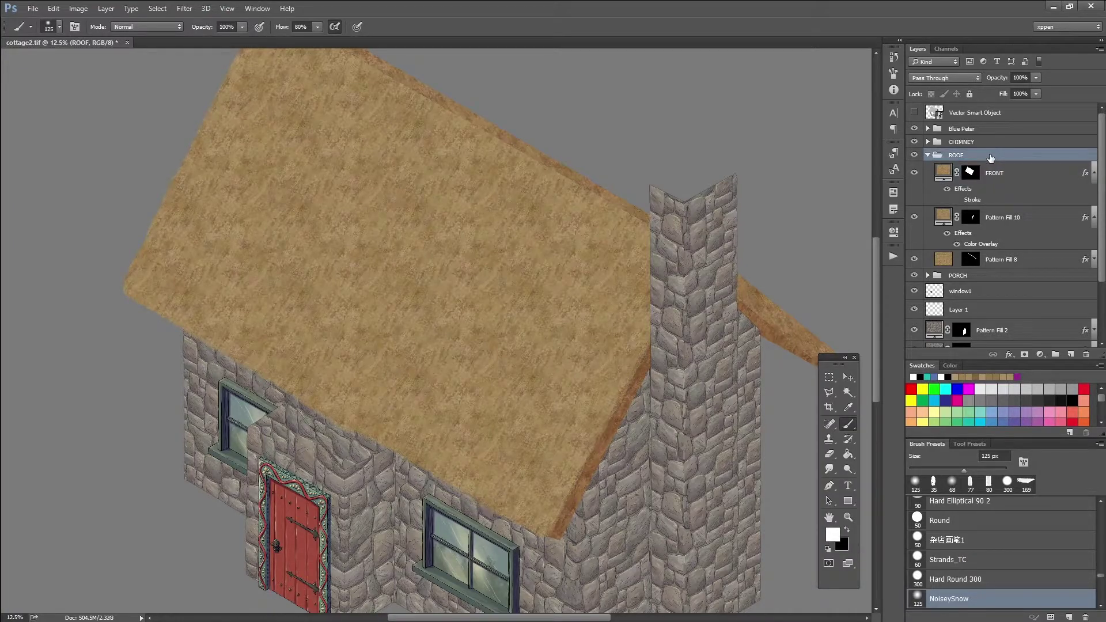
double_click(990, 157)
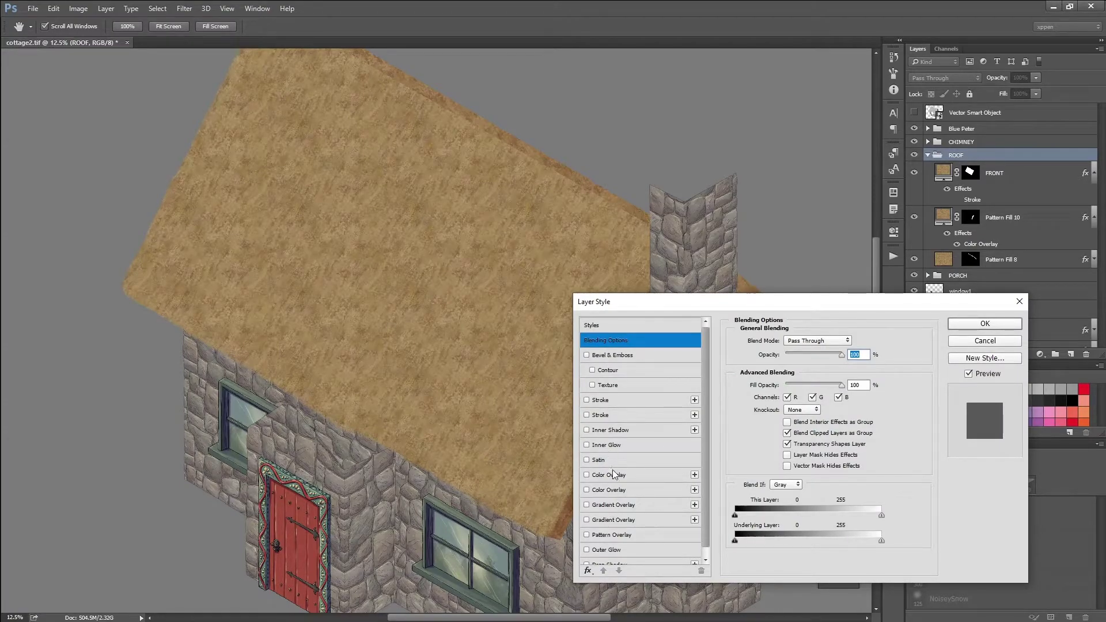
left_click(626, 405)
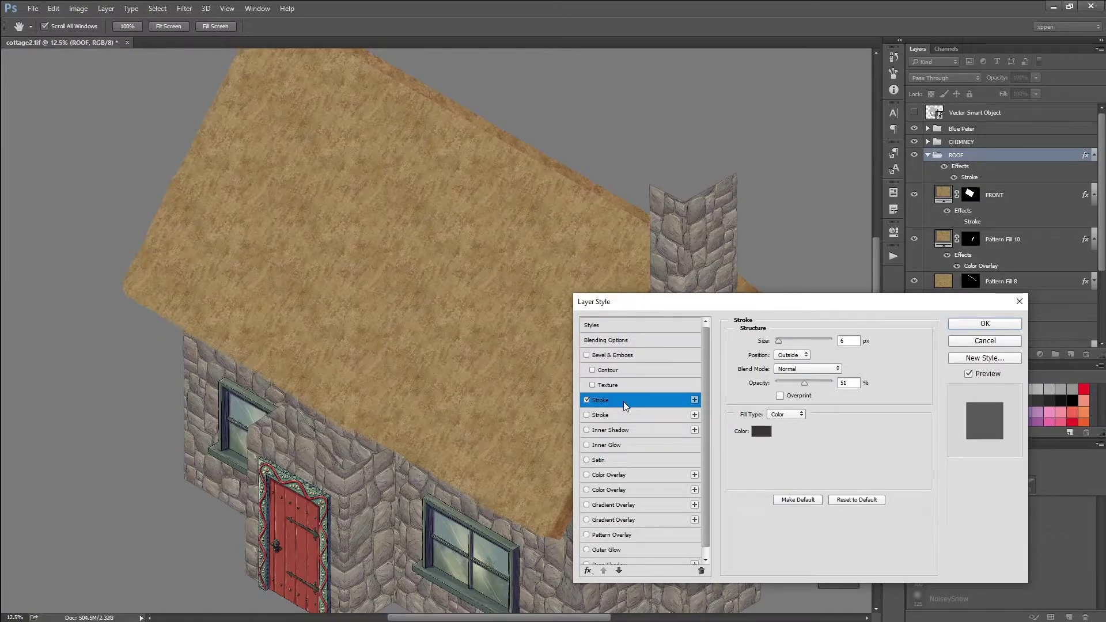
left_click(984, 324)
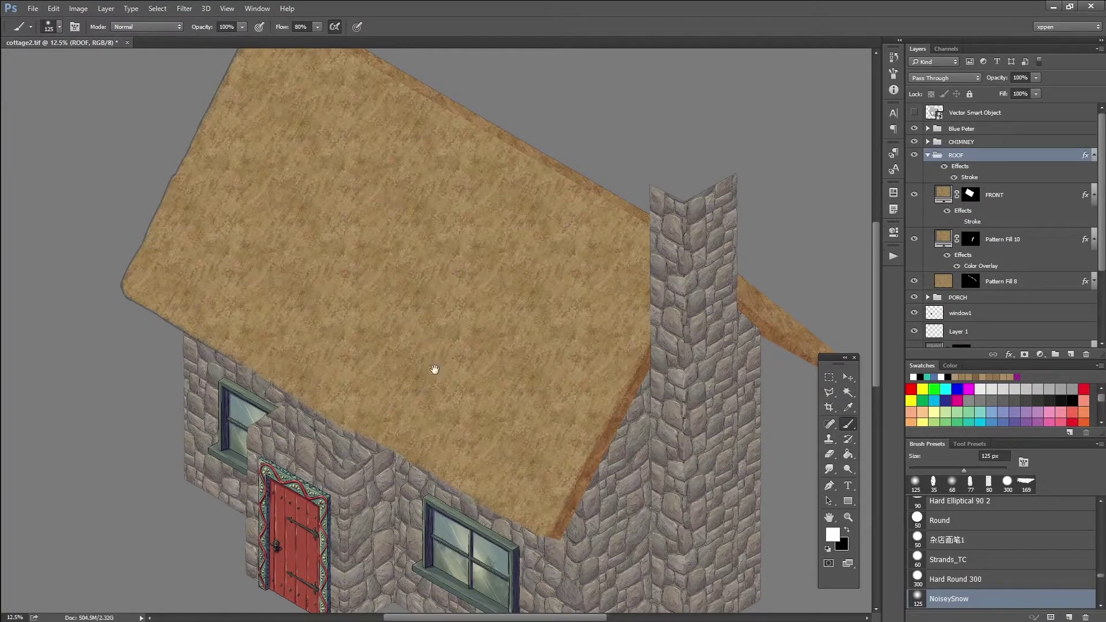
left_click_drag(223, 358, 265, 388)
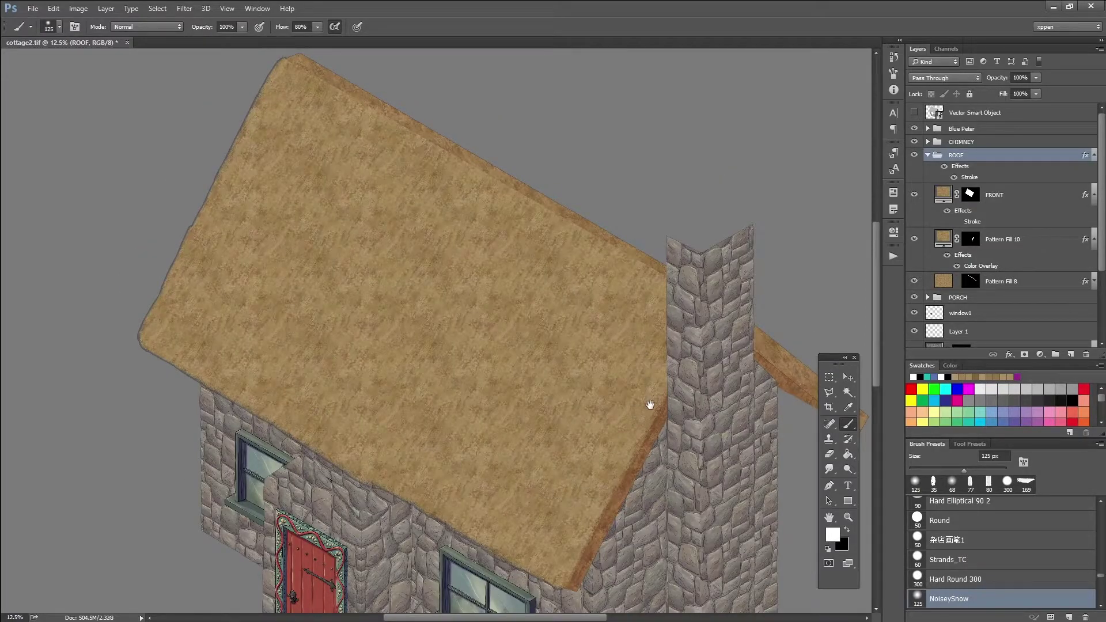
left_click(770, 481)
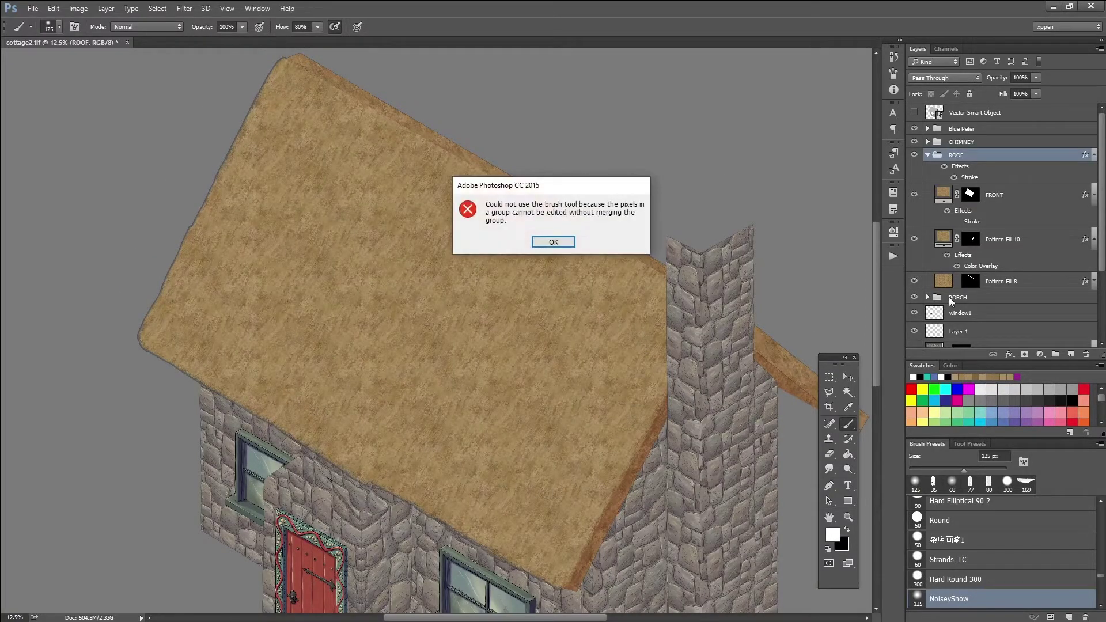
left_click(560, 245)
Hide the ROOF group's stroke effect and brush the FRONT layer mask to roughen the main roof panel's eave and ridge edges.
left_click(971, 195)
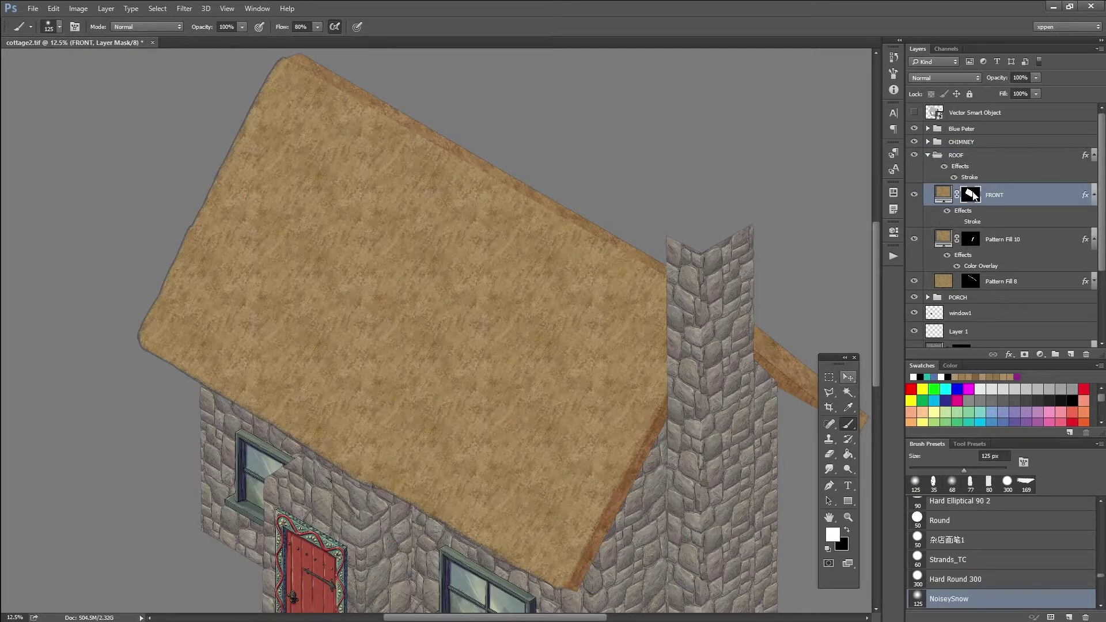
key("v")
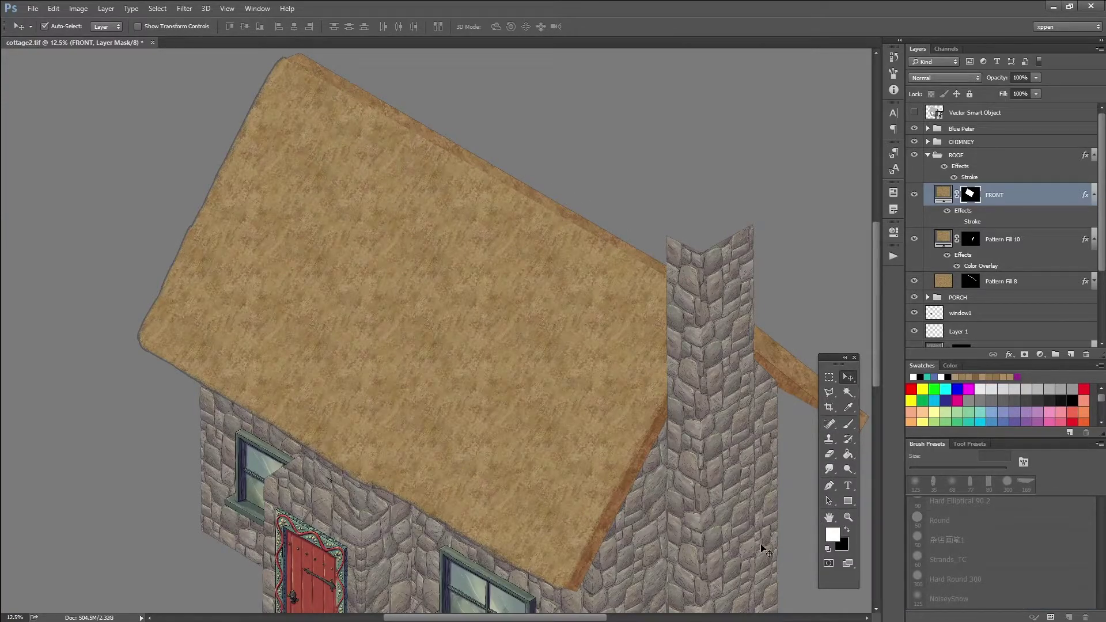
mouse_move(487, 506)
left_mouse_down()
mouse_move(432, 357)
mouse_move(425, 432)
mouse_move(494, 493)
left_mouse_up()
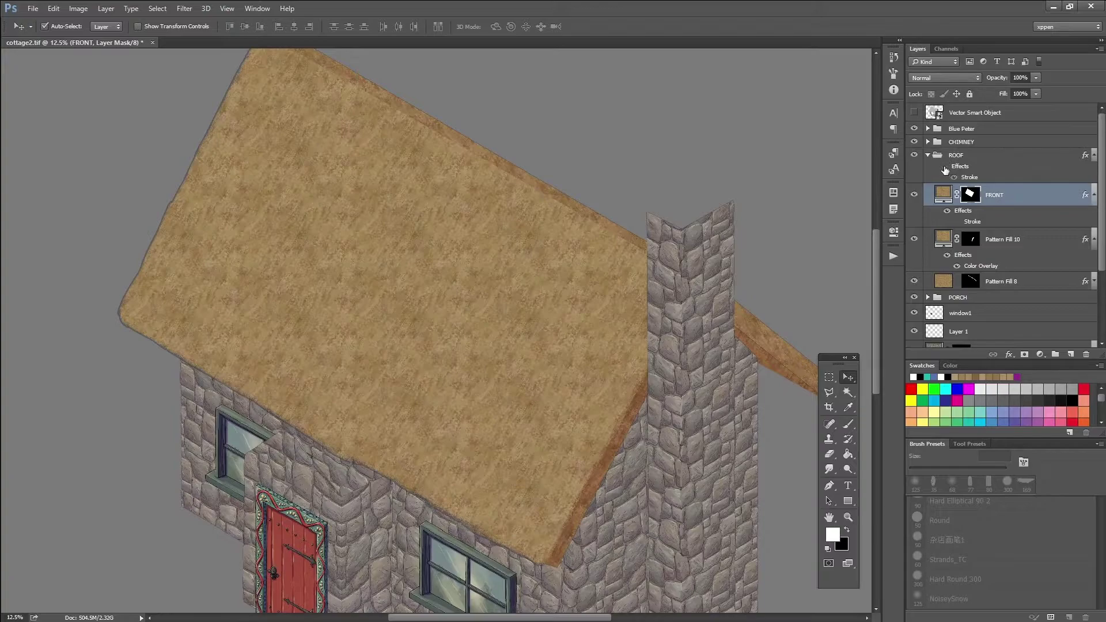
left_click(848, 424)
key("ctrl+plus")
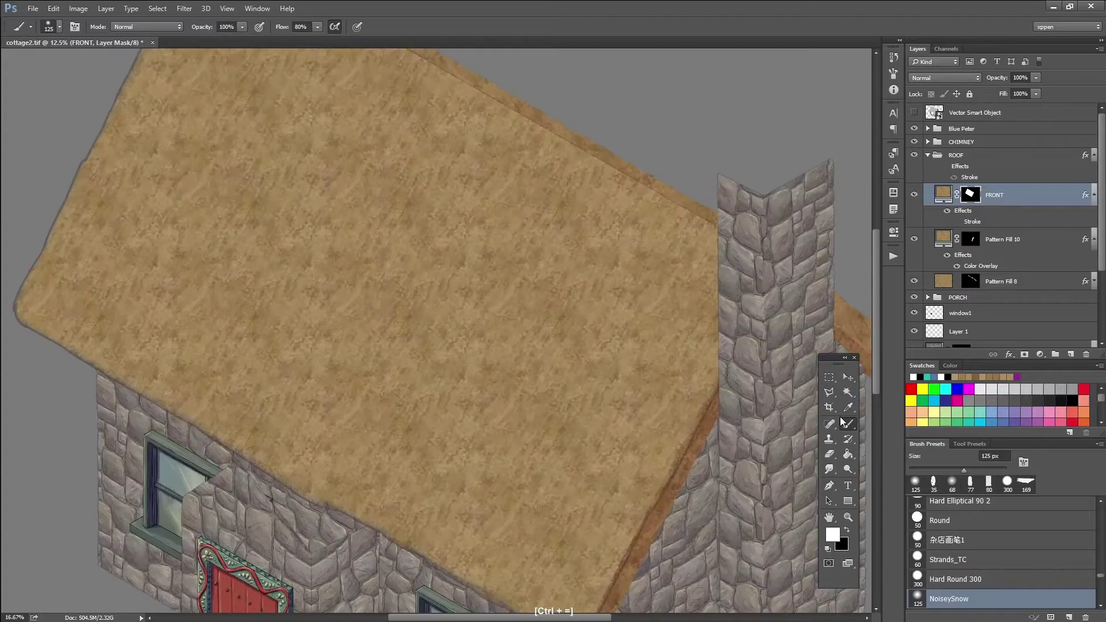
left_click_drag(378, 469, 306, 365)
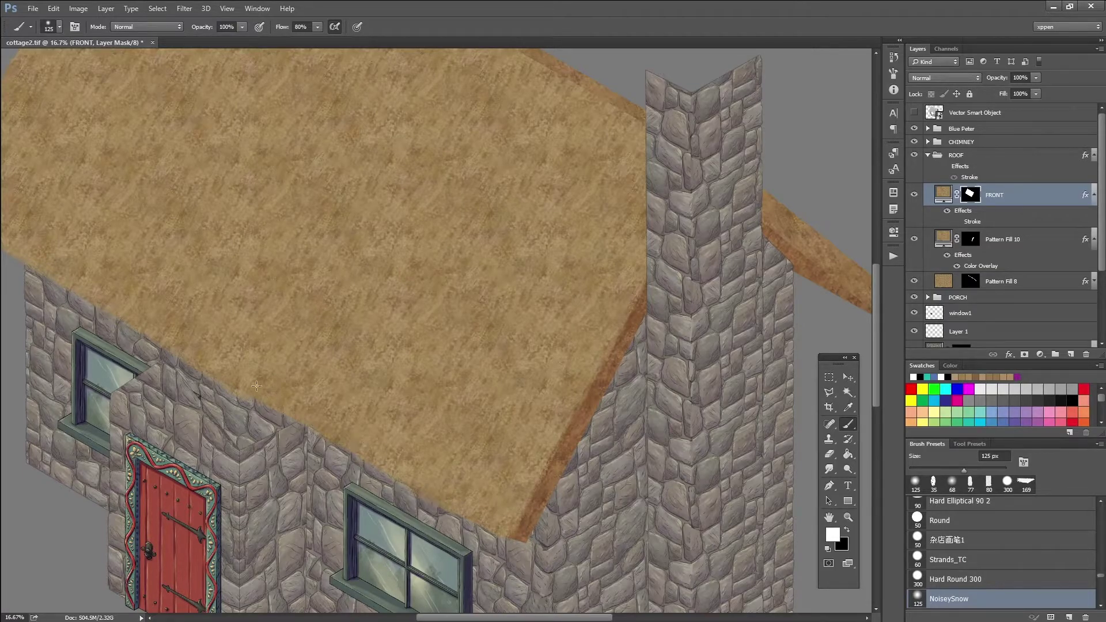
left_click_drag(128, 323, 250, 402)
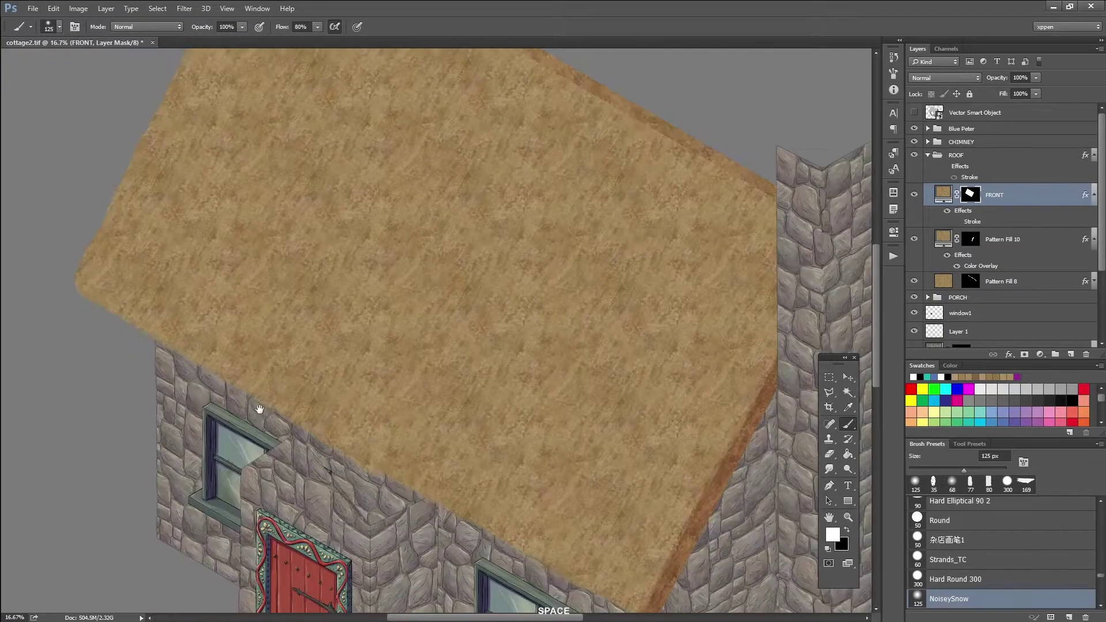
left_click_drag(379, 85, 284, 346)
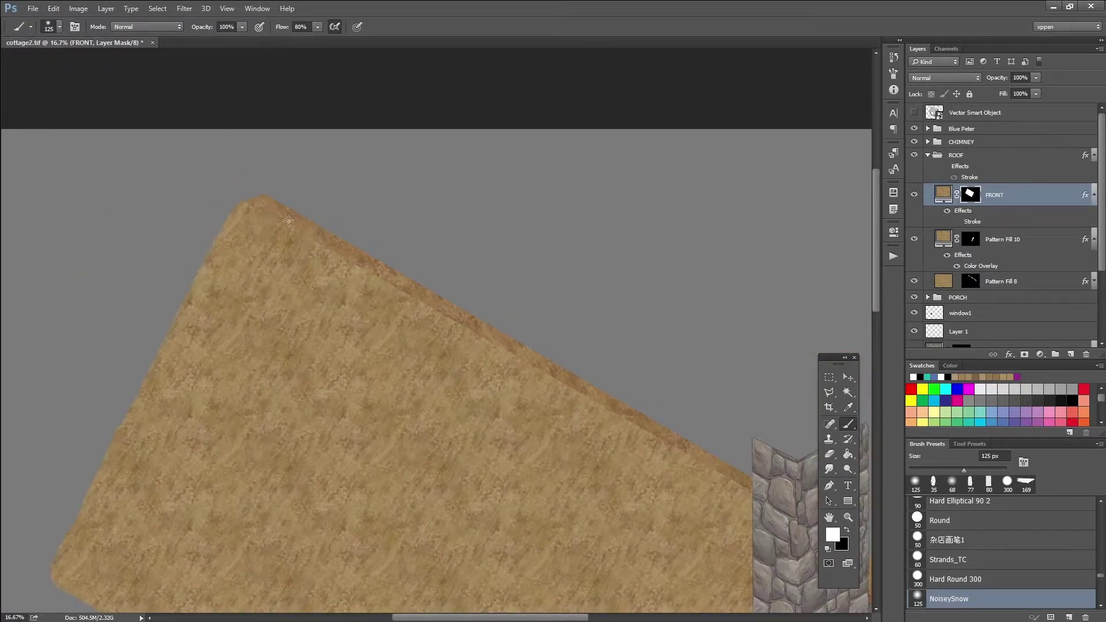
left_click_drag(624, 478, 370, 323)
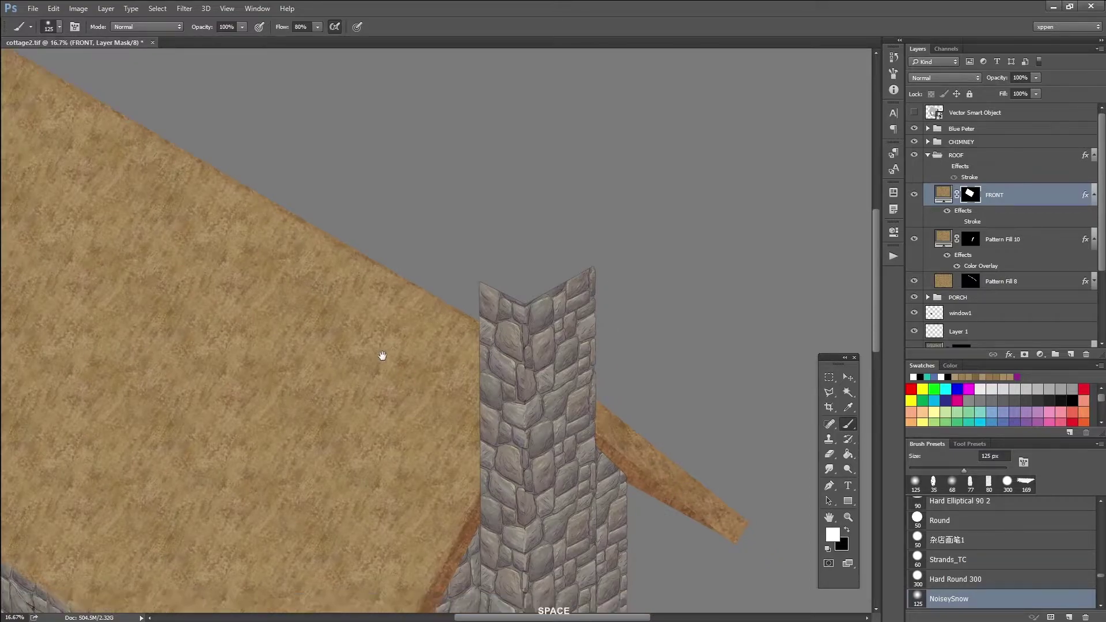
left_click_drag(396, 365, 321, 314)
mouse_move(252, 328)
left_mouse_down()
mouse_move(282, 296)
mouse_move(313, 347)
left_mouse_up()
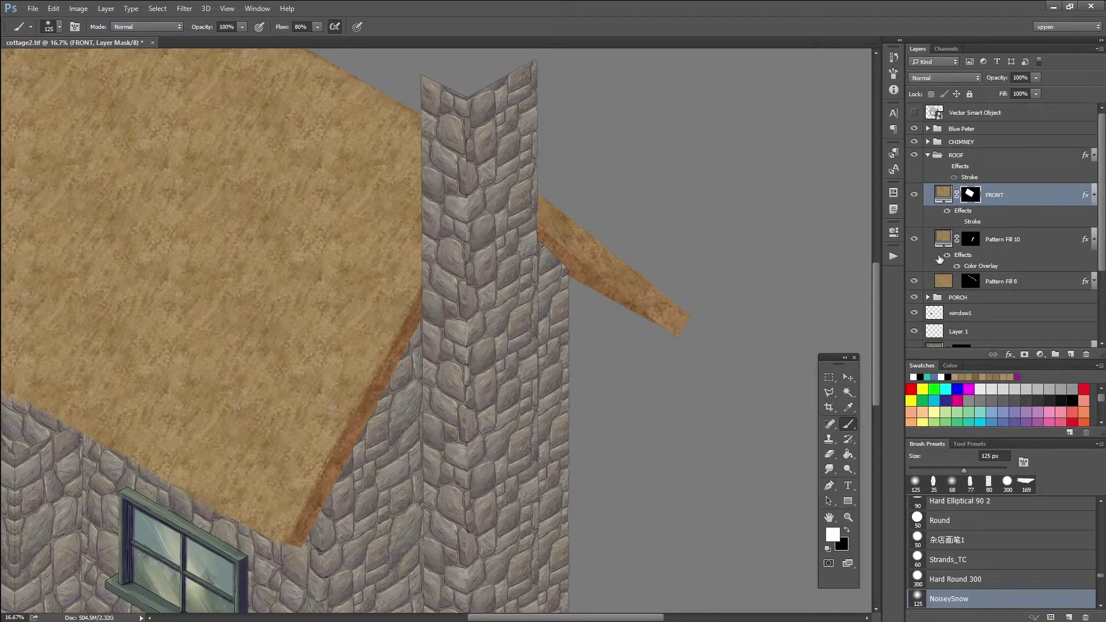
Paint on the Pattern Fill 8 layer mask to roughen the edges and tip of the back roof strip behind the chimney.
left_click(968, 283)
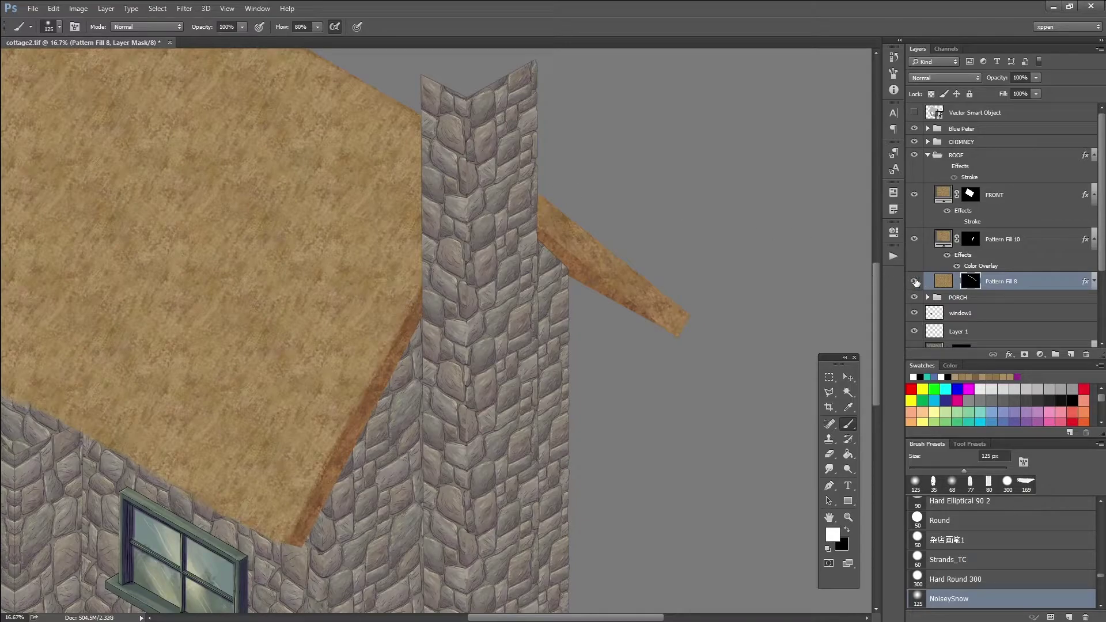
left_click(919, 289)
left_click(922, 288)
mouse_move(558, 219)
left_mouse_down()
mouse_move(585, 239)
mouse_move(534, 193)
mouse_move(593, 239)
left_mouse_up()
left_click_drag(682, 314, 674, 329)
Paint on the Pattern Fill 10 layer mask to widen the dark gable strip and extend it along the underside of the front eave.
left_click(967, 241)
mouse_move(443, 276)
left_mouse_down()
mouse_move(418, 318)
mouse_move(451, 262)
mouse_move(314, 530)
mouse_move(308, 538)
mouse_move(296, 525)
mouse_move(301, 544)
mouse_move(280, 514)
mouse_move(299, 545)
mouse_move(278, 518)
mouse_move(252, 521)
mouse_move(294, 546)
mouse_move(224, 510)
left_mouse_up()
mouse_move(122, 457)
left_mouse_down()
mouse_move(230, 515)
mouse_move(69, 417)
mouse_move(38, 432)
mouse_move(46, 447)
mouse_move(254, 489)
left_mouse_up()
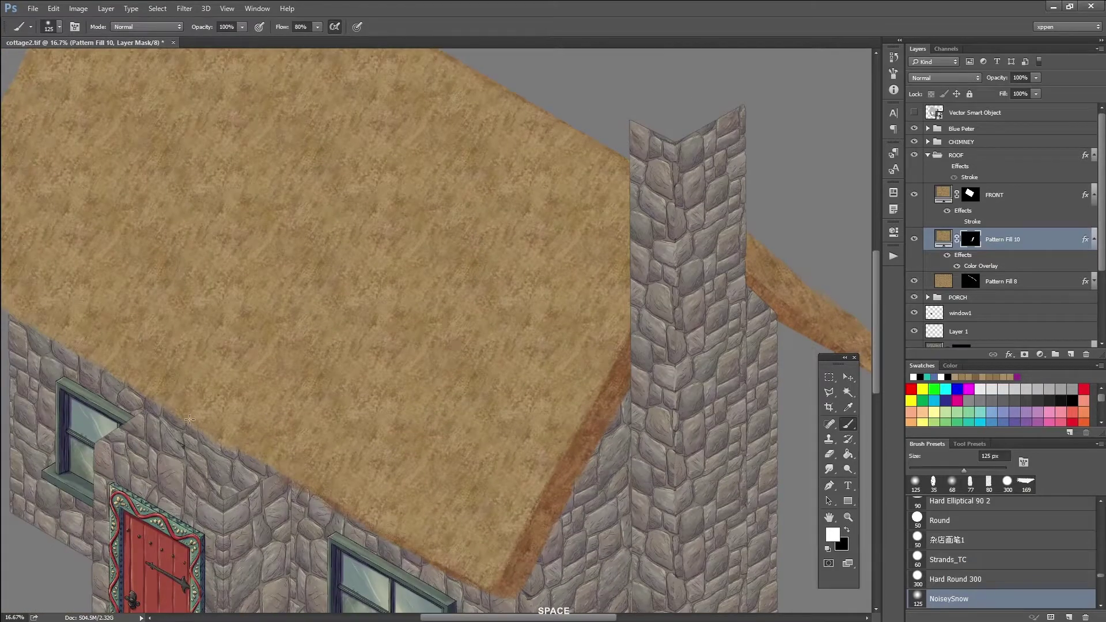
left_click_drag(239, 427, 323, 477)
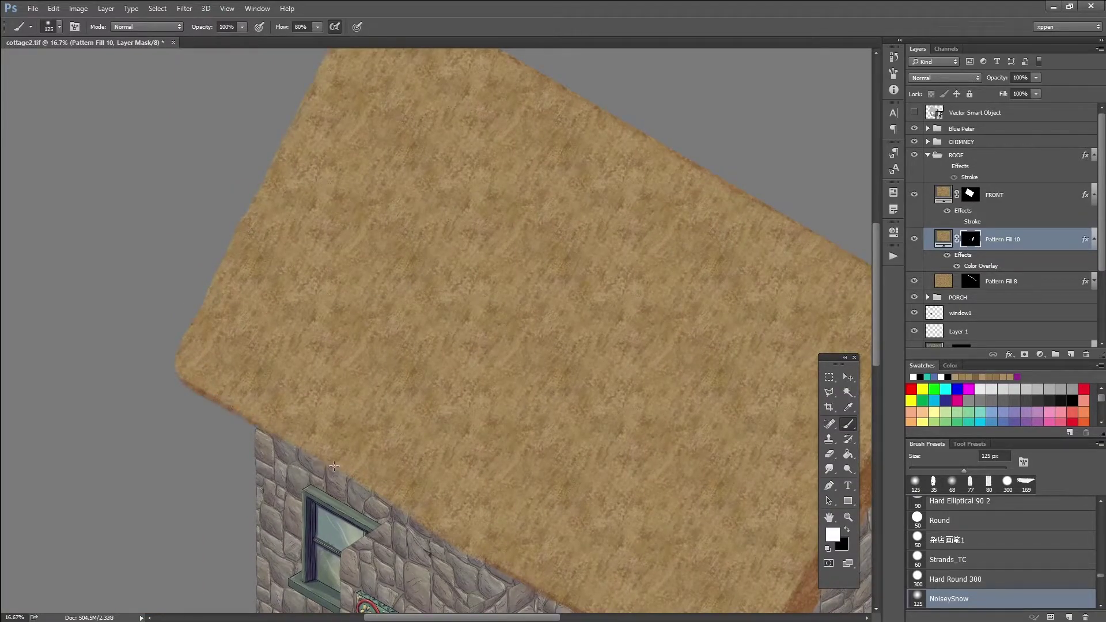
left_click_drag(431, 541, 286, 444)
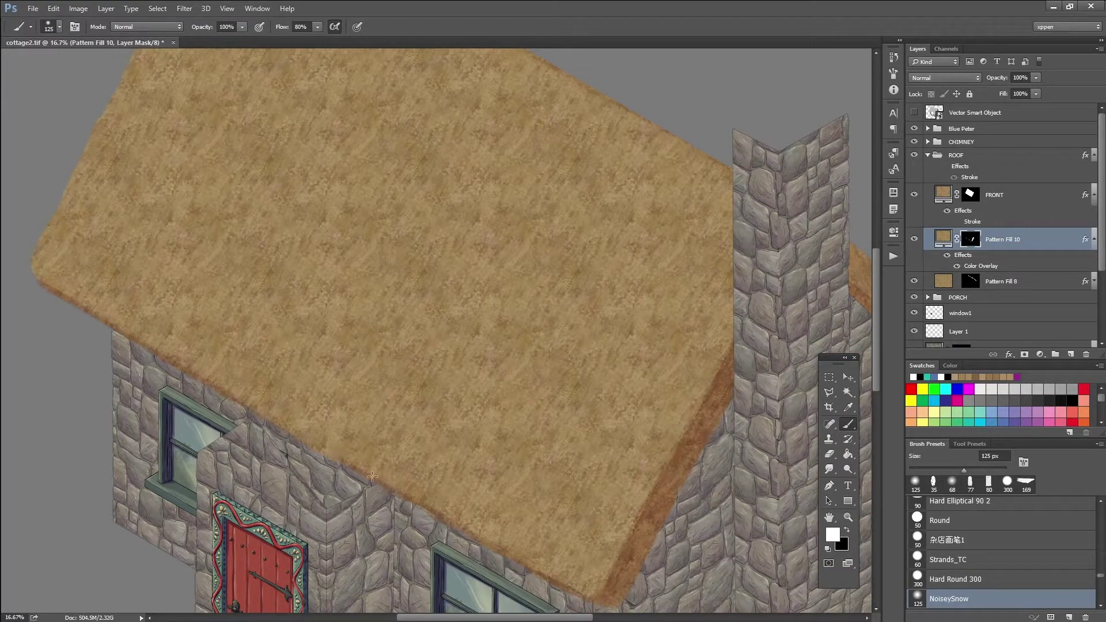
key("ctrl+minus")
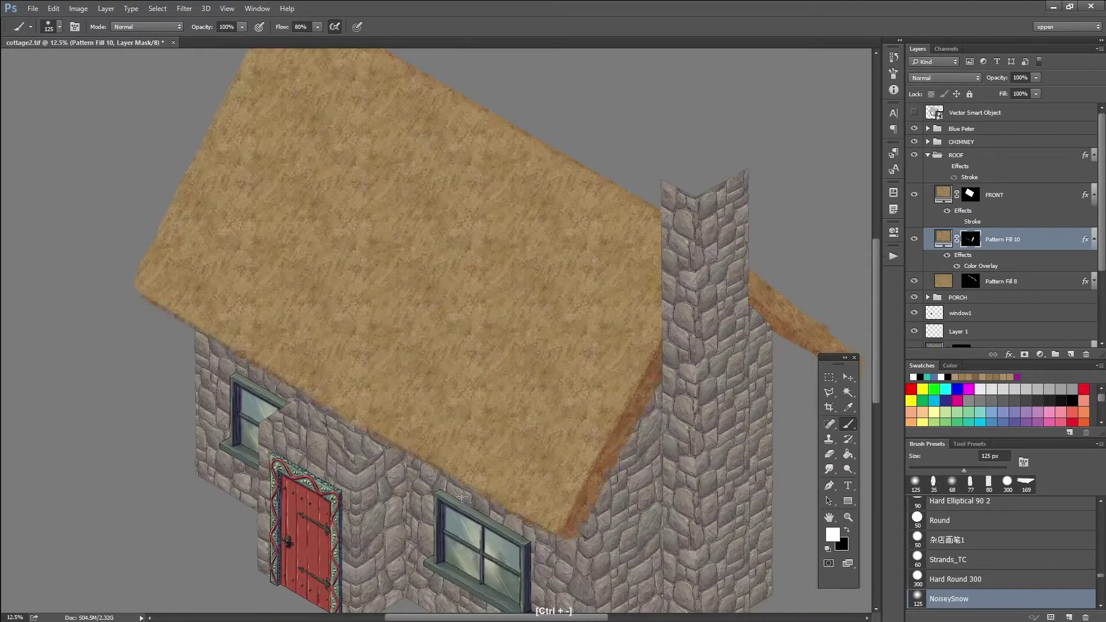
key("ctrl+minus")
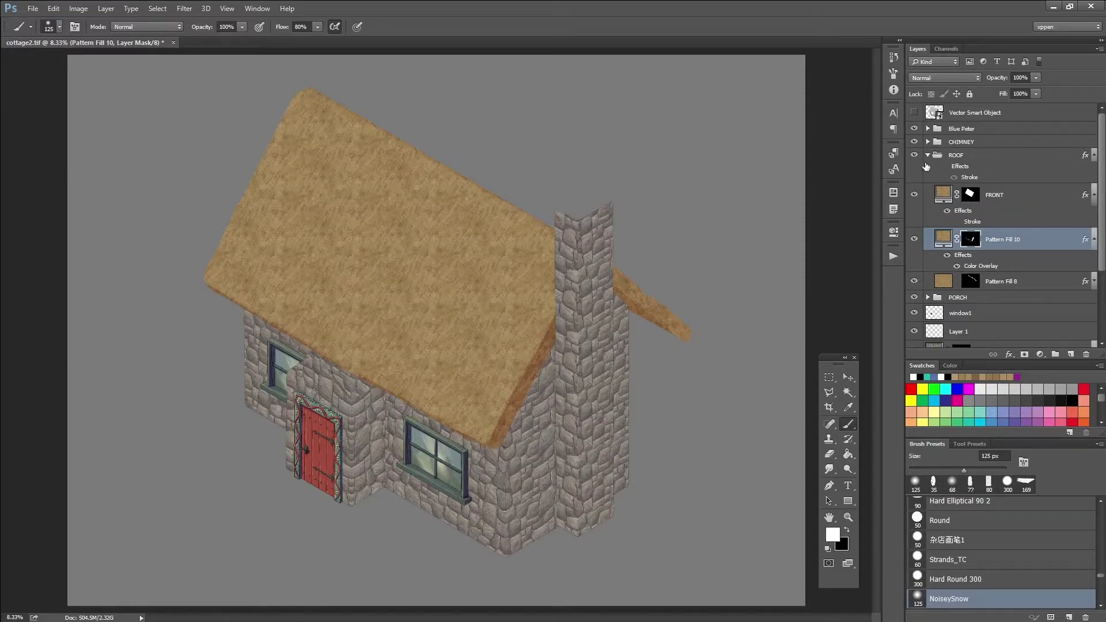
Collapse the effect lists of the ROOF group and the layers inside it.
left_click(1093, 196)
left_click(1094, 217)
left_click(1094, 156)
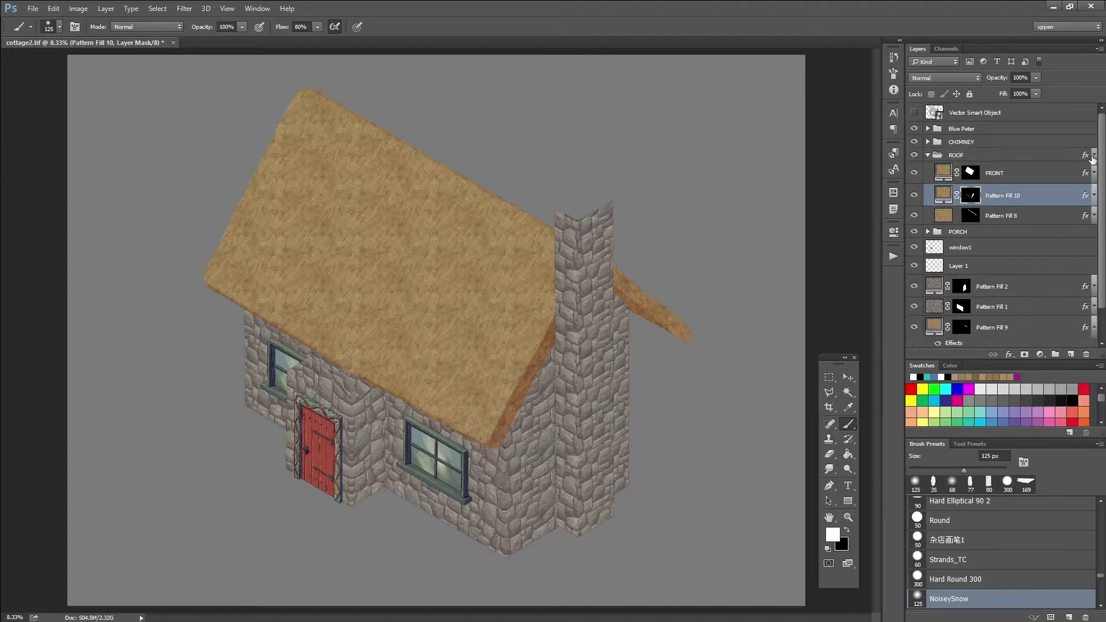
Identify the roof's dark underside layer, Pattern Fill 10, by toggling its visibility and rename it UNDER FRONT.
left_click(1024, 172)
left_click(914, 195)
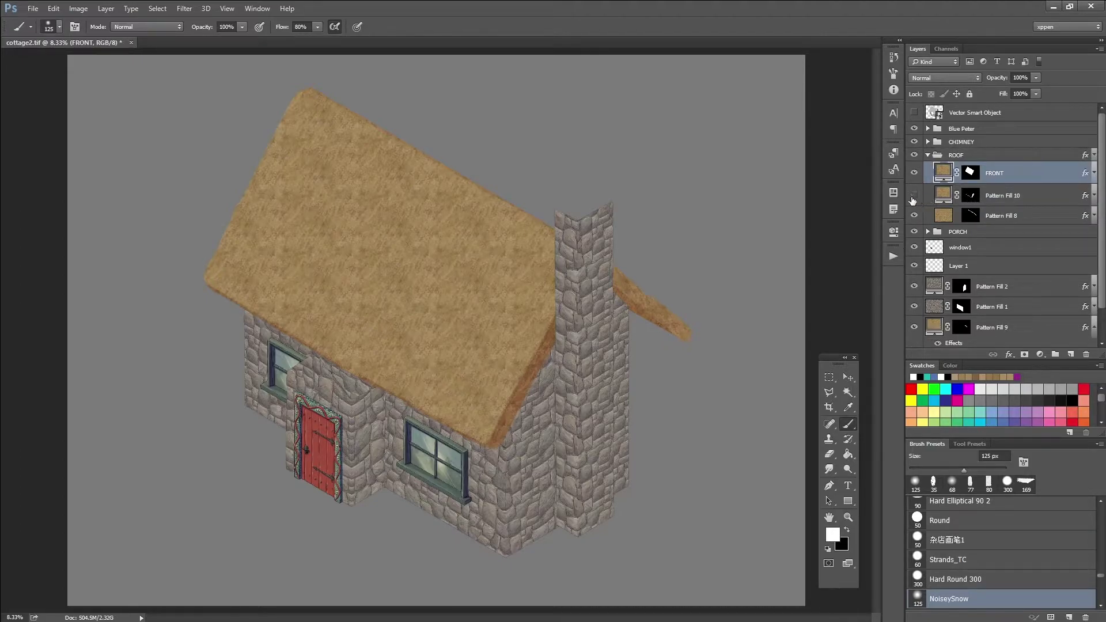
left_click(914, 196)
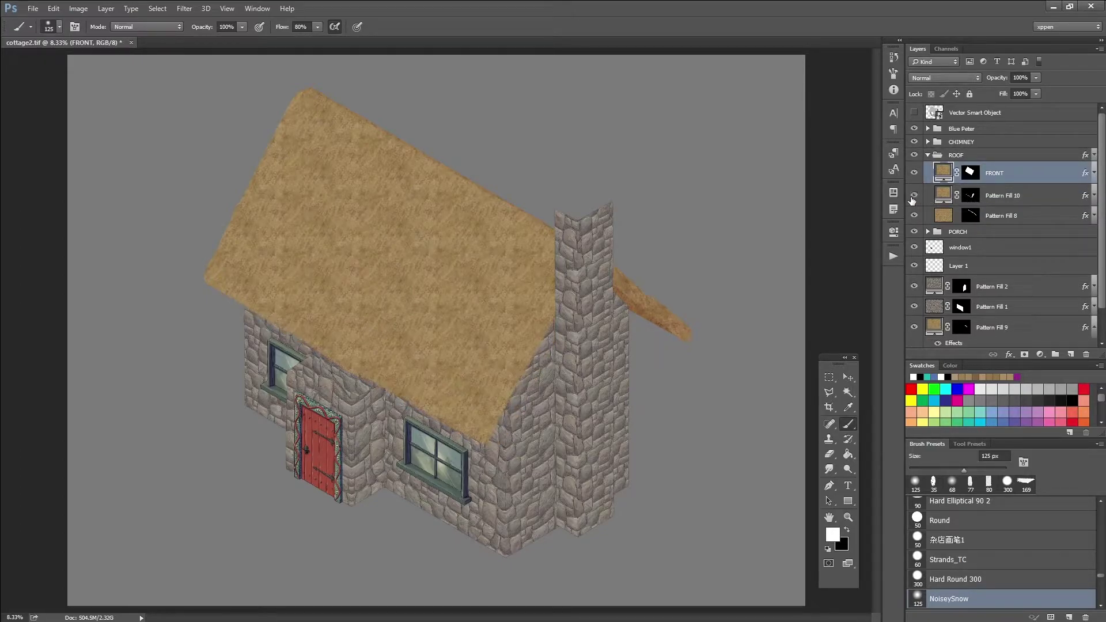
double_click(1006, 195)
left_click_drag(1029, 197, 996, 198)
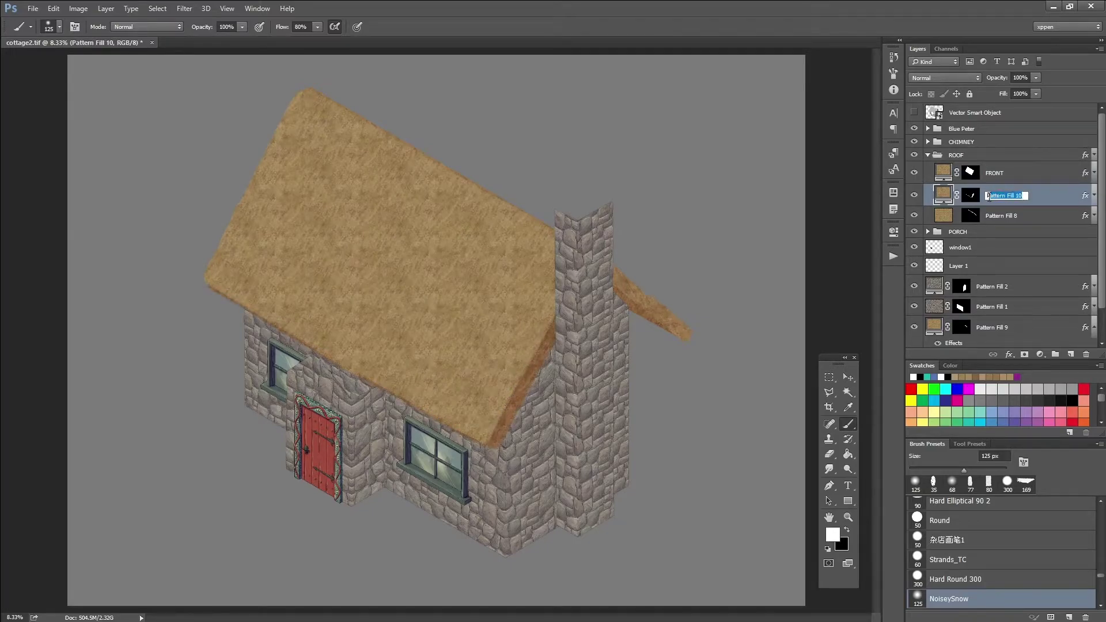
type("UNDER")
type(" FRI")
type("O")
key("BackSpace")
key("BackSpace")
type("ONT")
key("Return")
Rename the back roof strip's layer, Pattern Fill 8, as BACK.
double_click(1009, 218)
type("BACK")
key("Return")
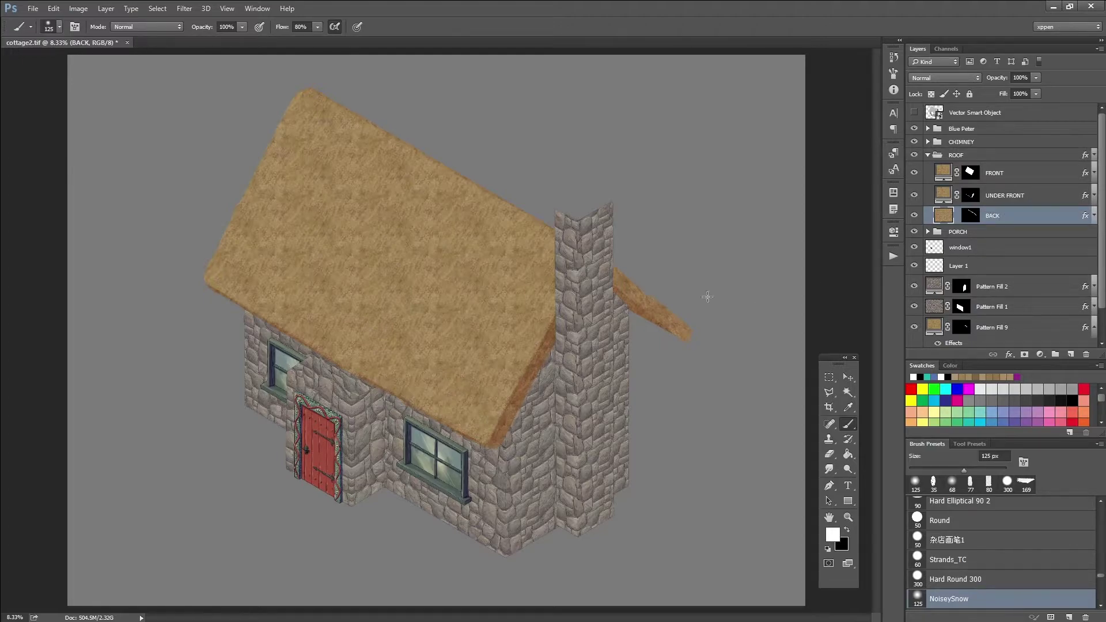
Show the Vector Smart Object reference layer over the textured cottage and make it the active layer.
left_click(1052, 172)
left_click(914, 113)
left_click(999, 116)
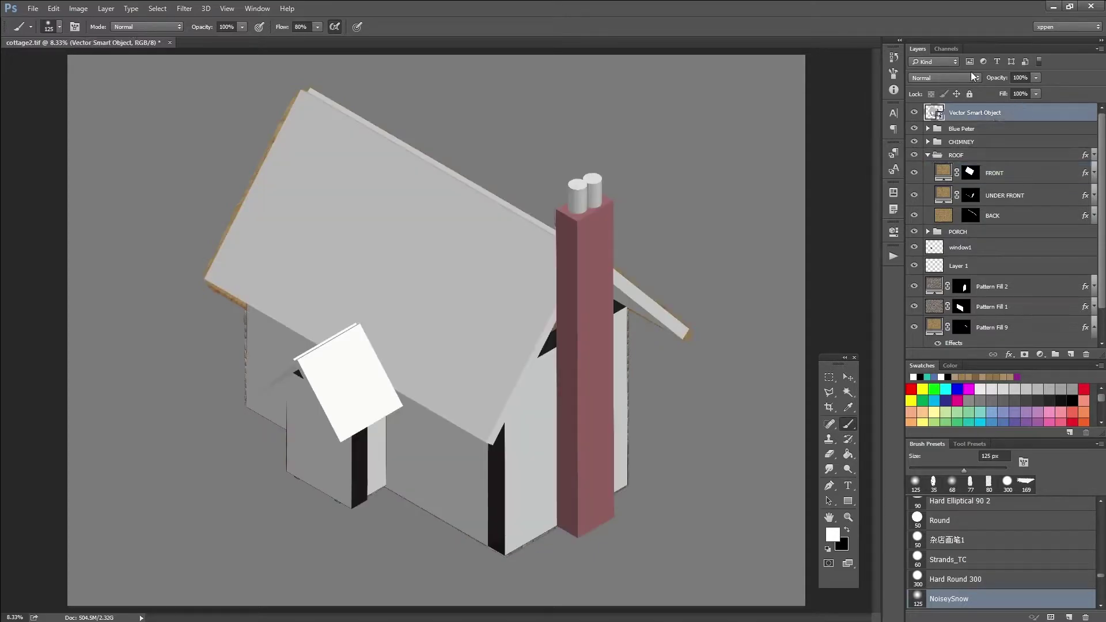
Try the Soft Light blend mode on the Vector Smart Object layer and restore it to Normal.
left_click(950, 79)
left_click(931, 198)
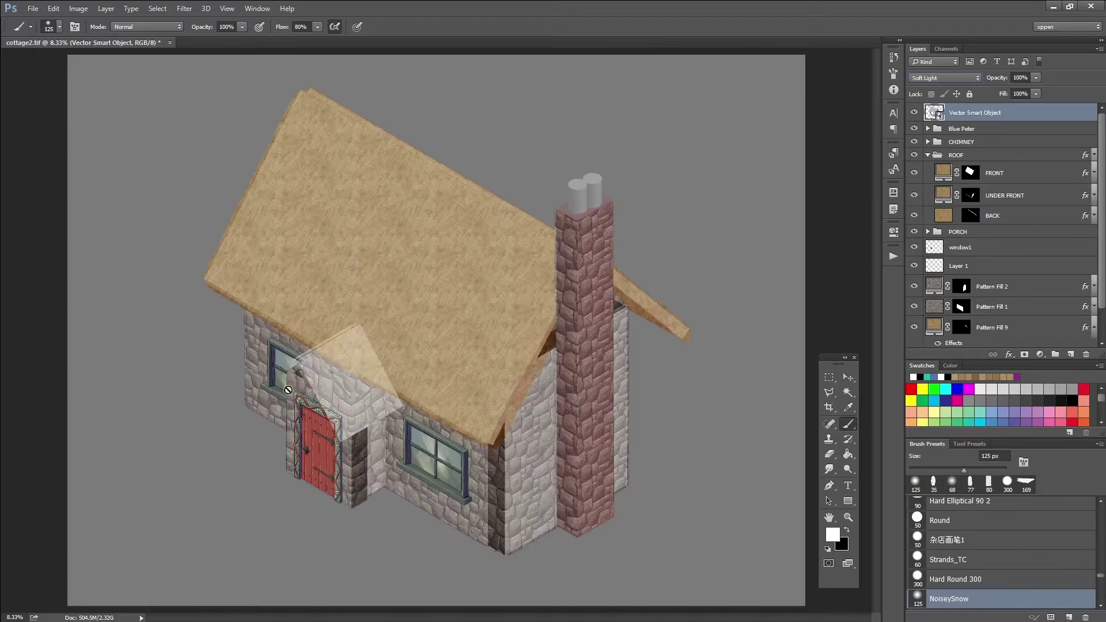
left_click(939, 77)
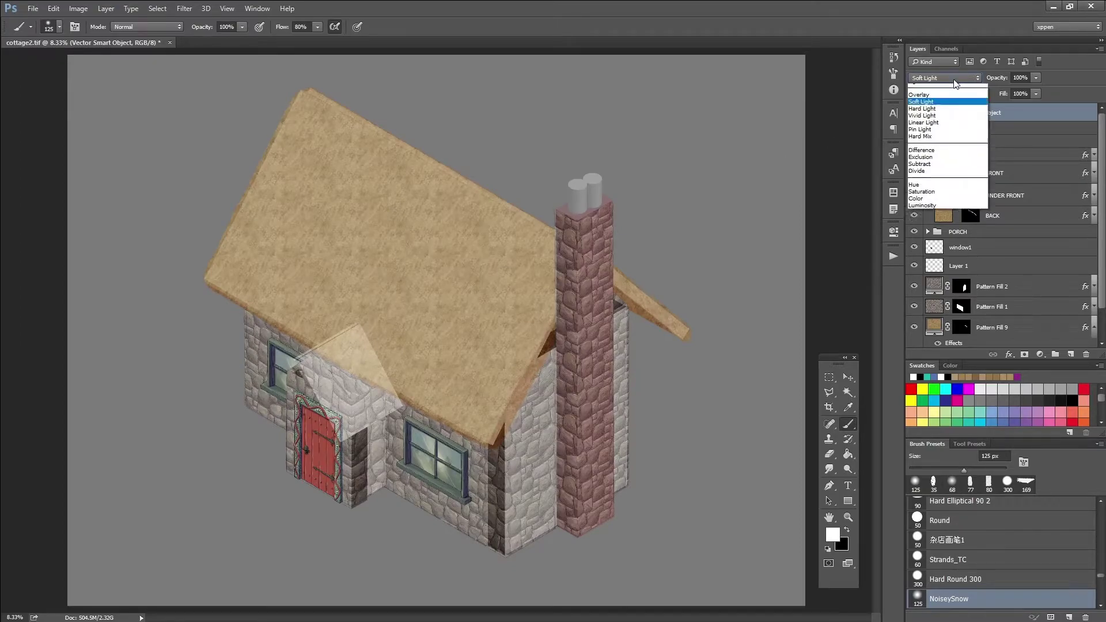
left_click(931, 88)
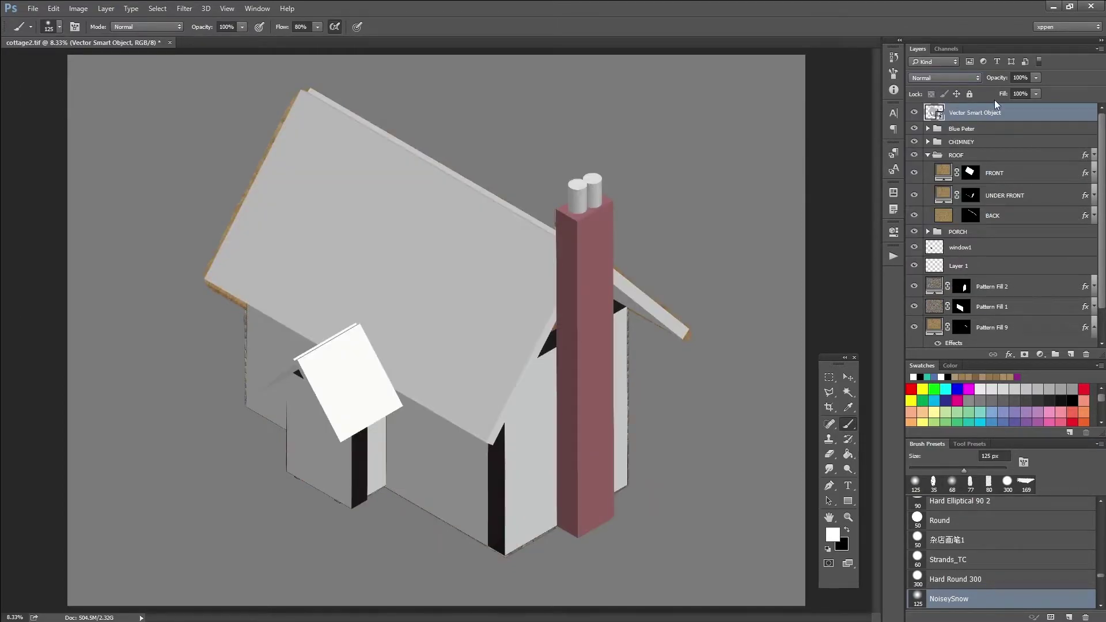
Outline the white porch roof panel on the reference drawing with a Polygonal Lasso selection.
left_click(847, 518)
left_click_drag(340, 404, 711, 395)
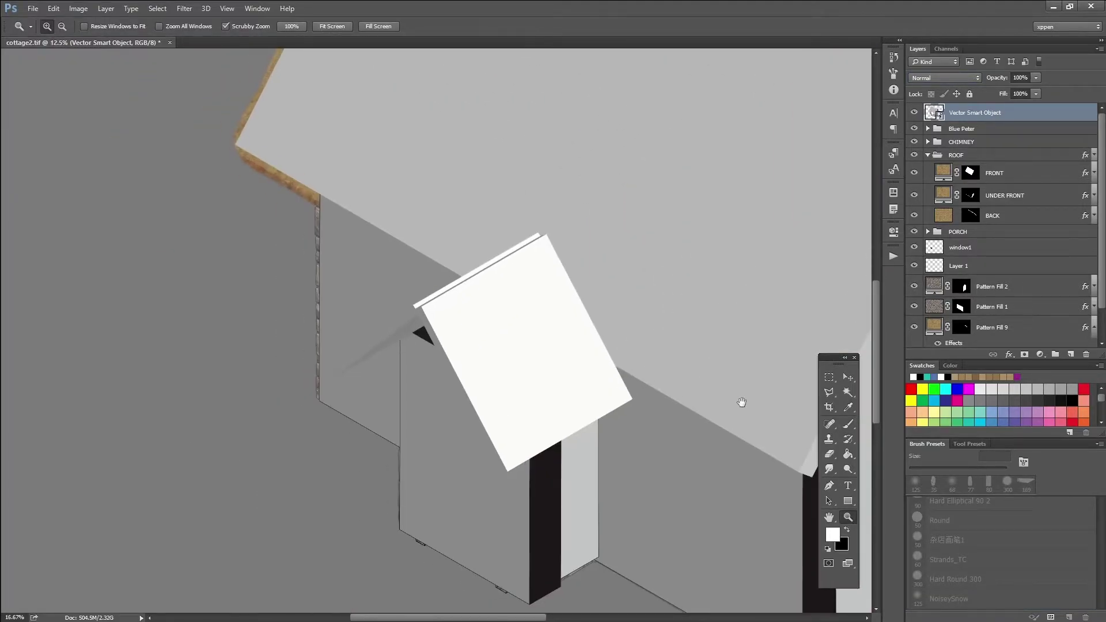
left_click(829, 392)
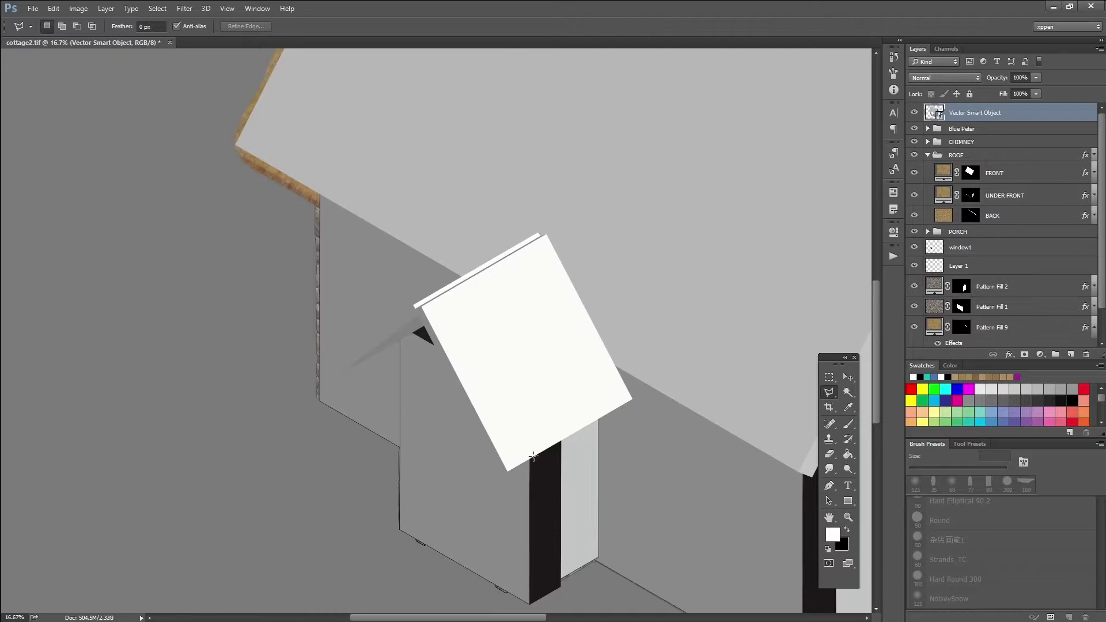
left_click(509, 471)
left_click(634, 399)
left_click(545, 232)
left_click(415, 306)
left_click(508, 471)
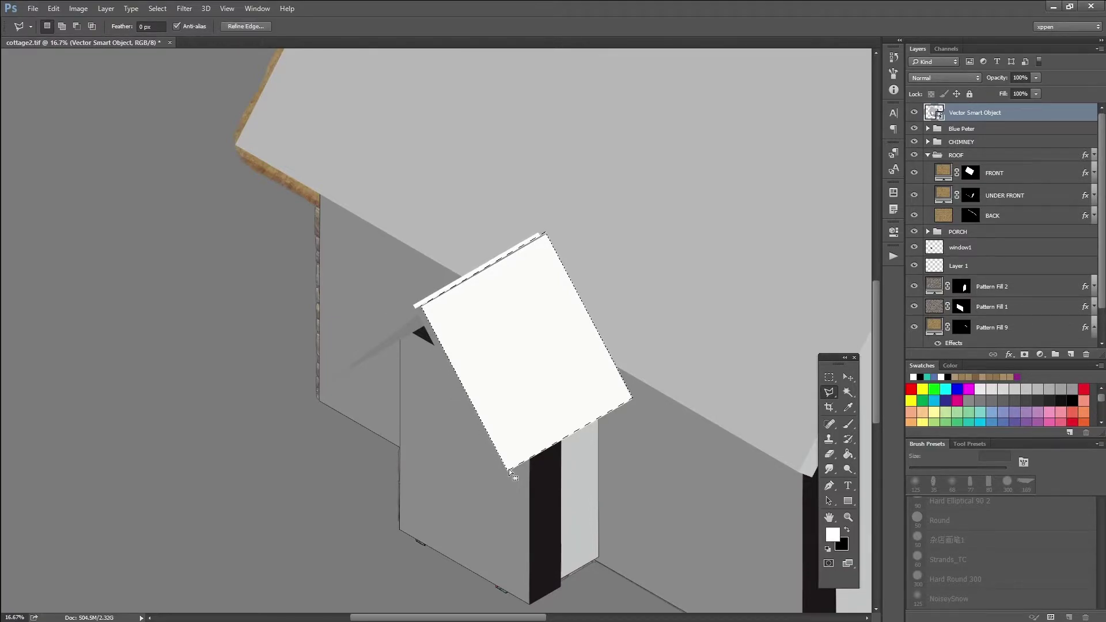
Add a pattern fill layer above FRONT using the light straw thatch pattern at 100% scale to cover the selected porch roof panel.
left_click(1047, 173)
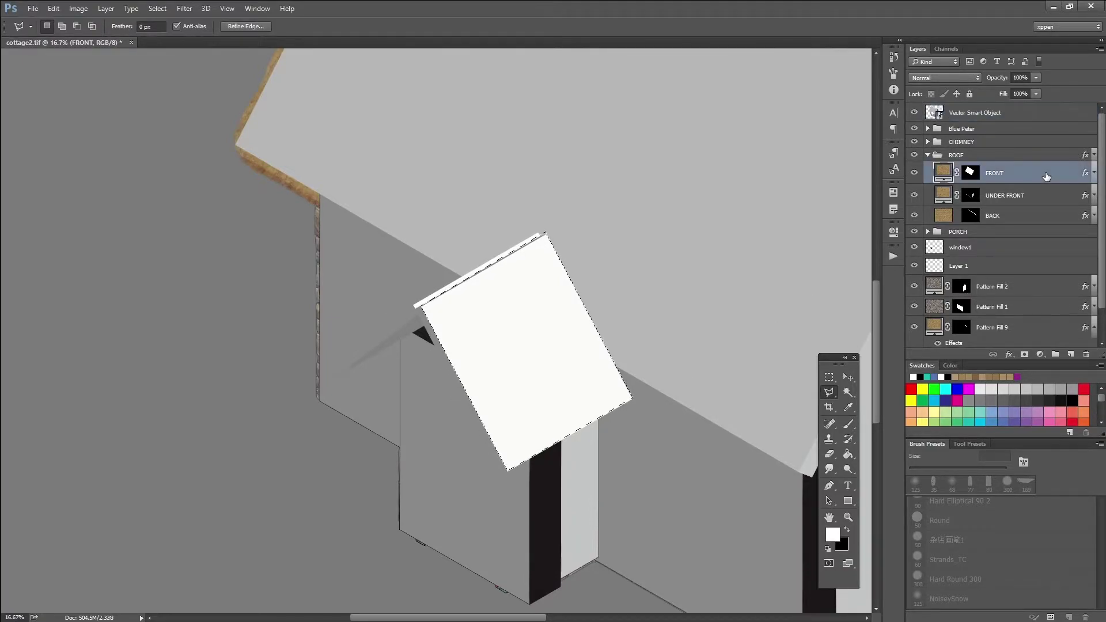
left_click(1039, 353)
left_click(1025, 392)
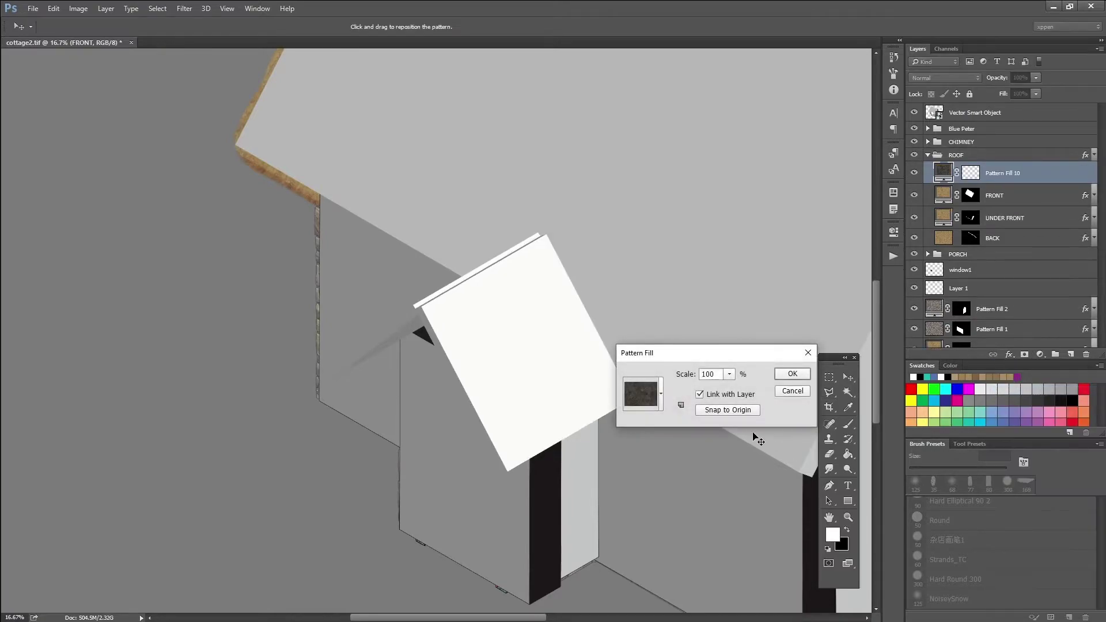
left_click(656, 399)
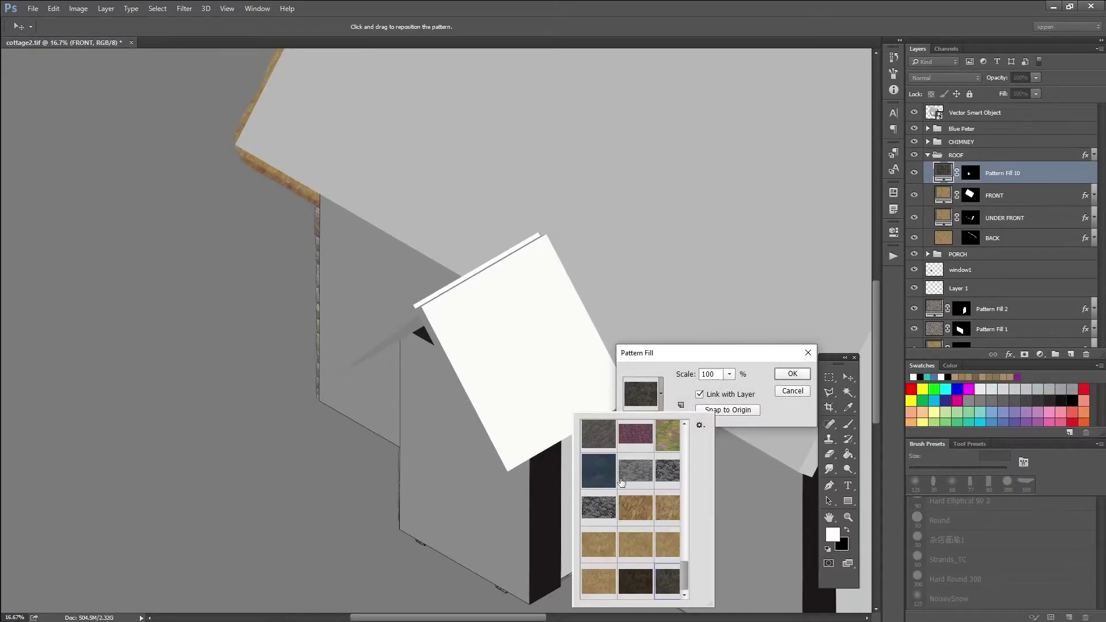
left_click(593, 589)
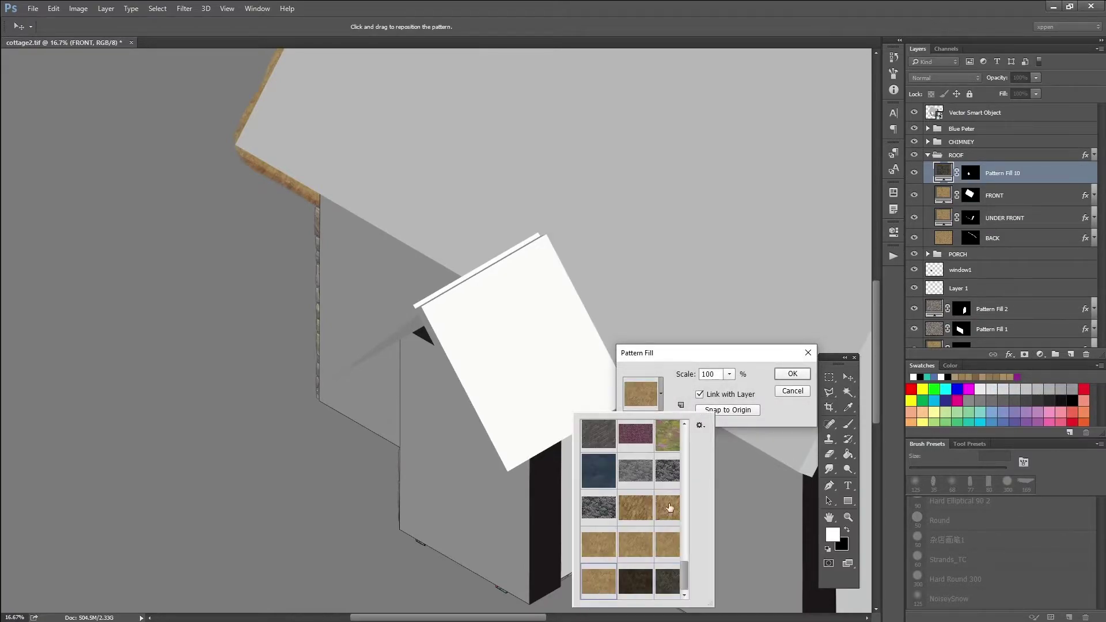
left_click(783, 376)
left_click(783, 376)
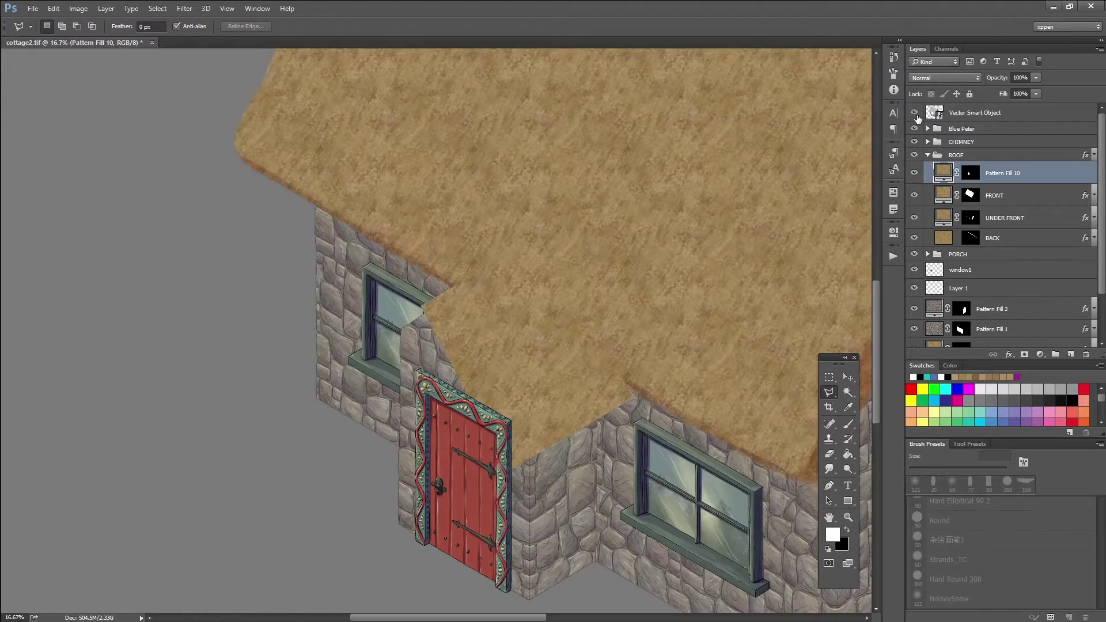
Show the reference drawing and move the Pattern Fill 10 layer above Vector Smart Object.
left_click(916, 116)
left_click_drag(1010, 172, 1001, 115)
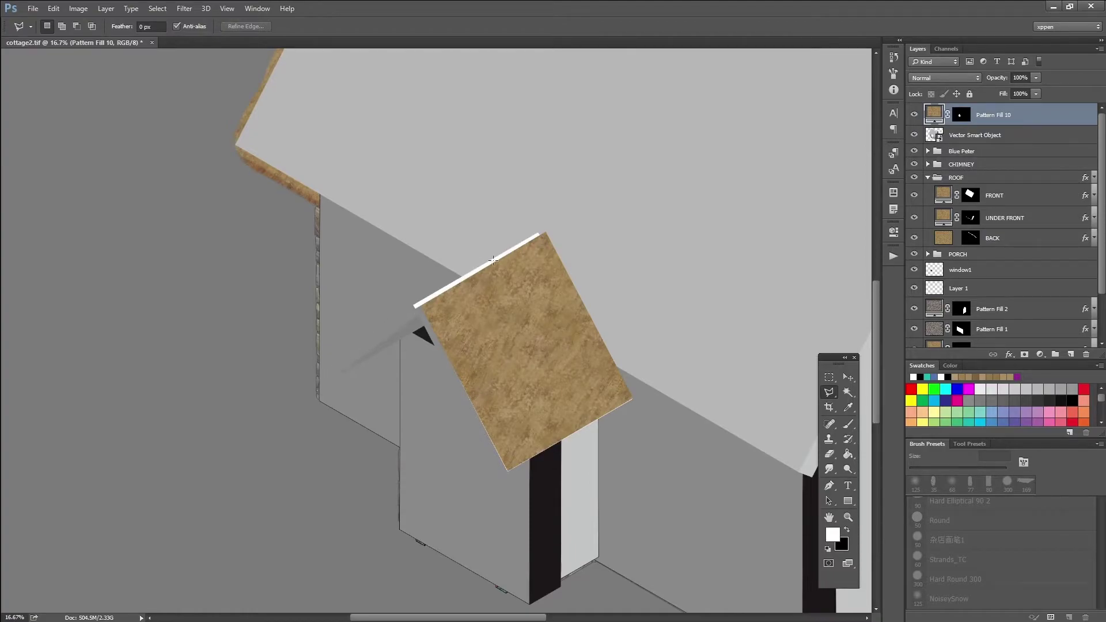
mouse_move(486, 393)
left_mouse_down()
mouse_move(614, 414)
mouse_move(607, 424)
left_mouse_up()
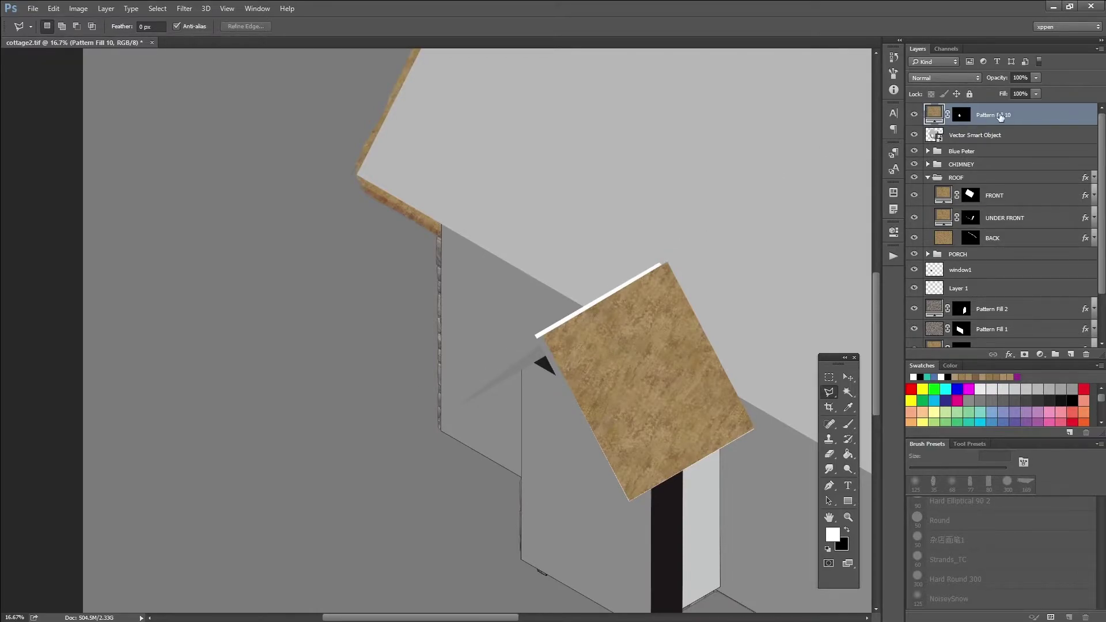
Run the FLIP PATTERN action on the Pattern Fill 10 layer.
left_click(893, 257)
left_click(811, 595)
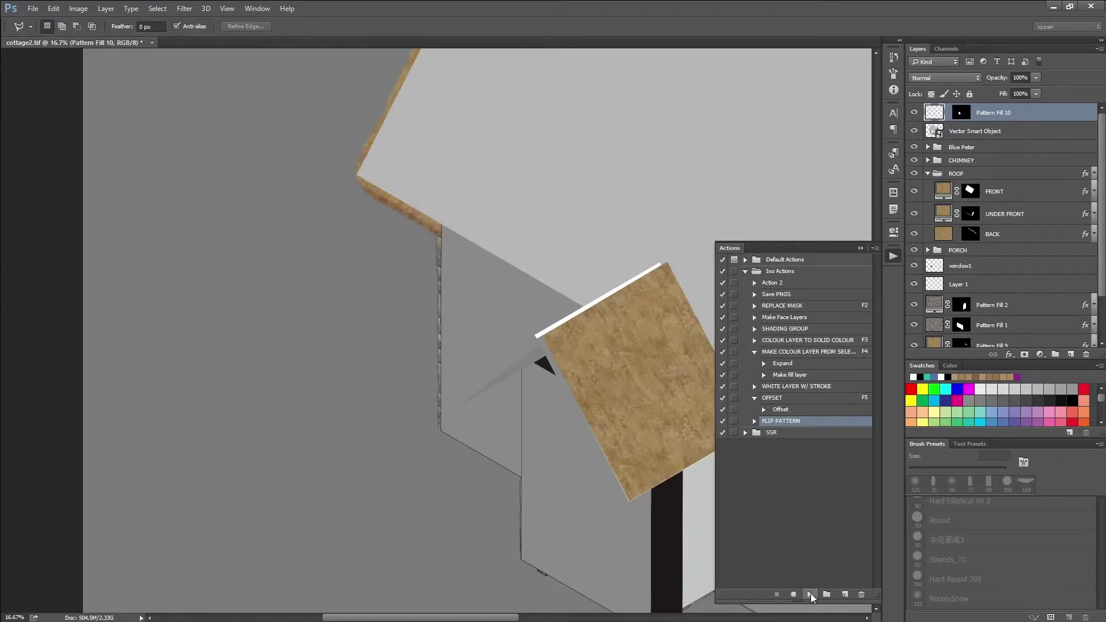
left_click(892, 255)
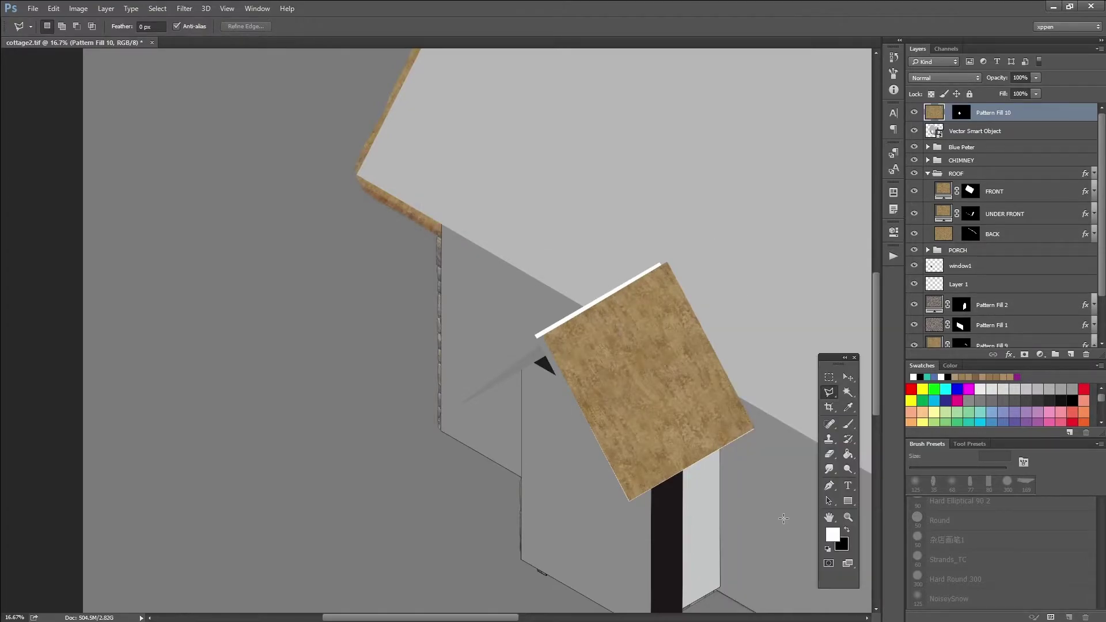
Outline the porch roof's thin ridge strip and its far sloping edge with a Polygonal Lasso selection.
left_click(1019, 134)
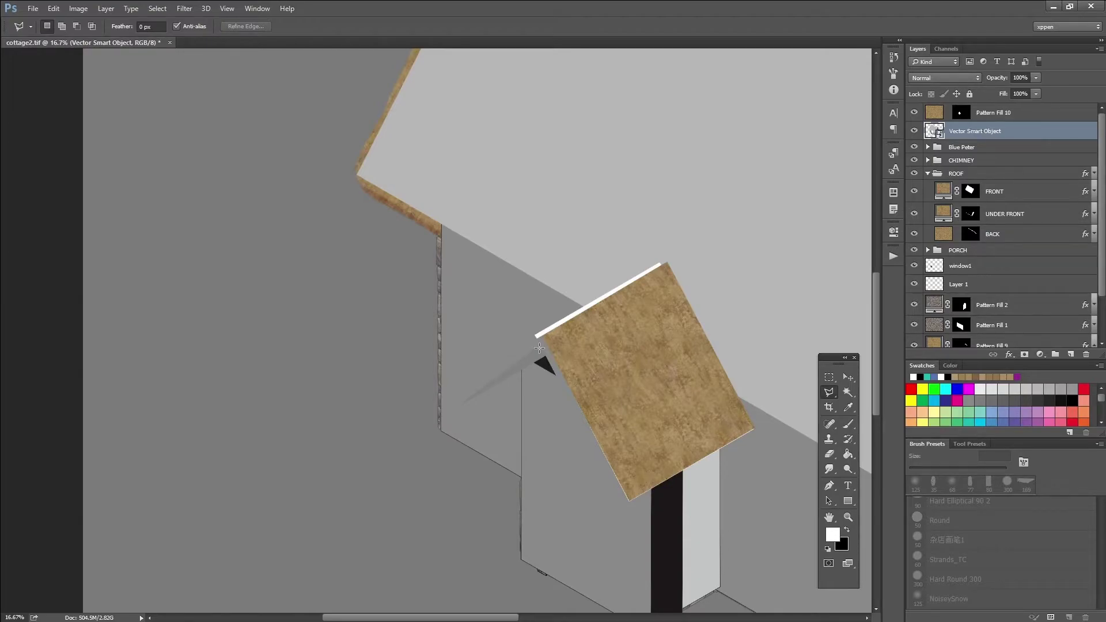
left_click(960, 114)
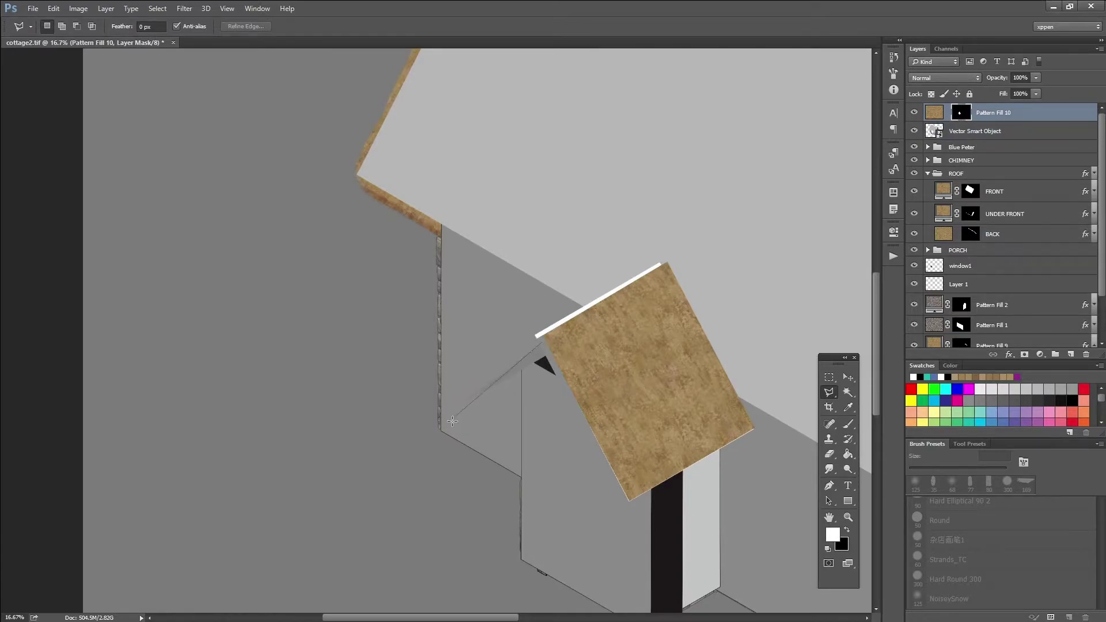
left_click(453, 398)
left_click(536, 337)
double_click(550, 342)
Fill the selected strip with a light straw thatch pattern fill layer at 100% scale and place it beneath Pattern Fill 10.
left_click(1040, 354)
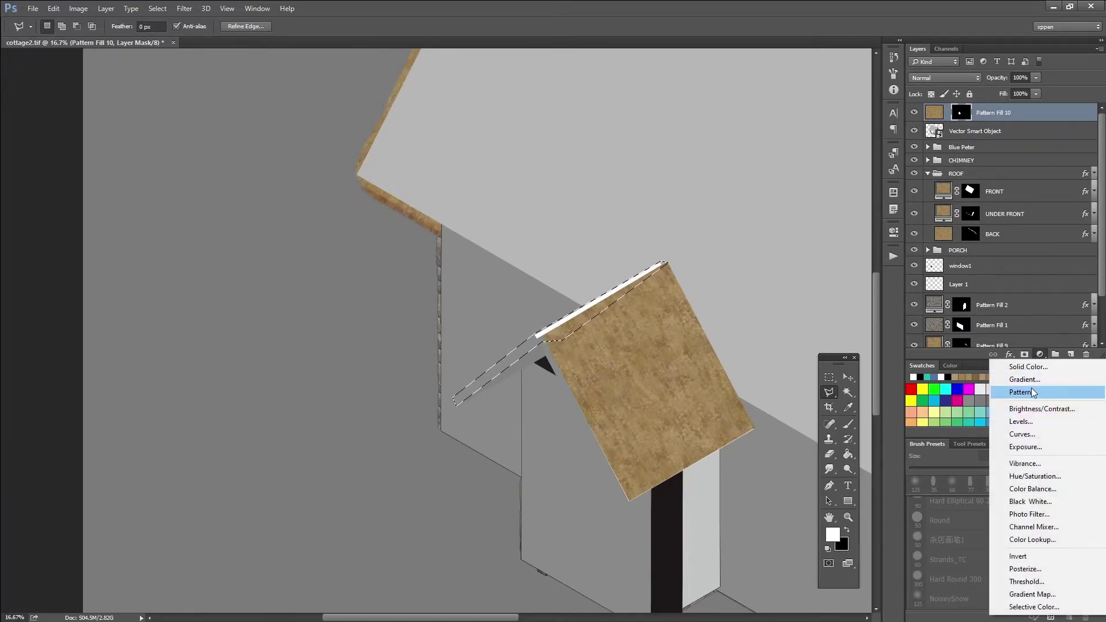
left_click(1025, 389)
left_click(641, 394)
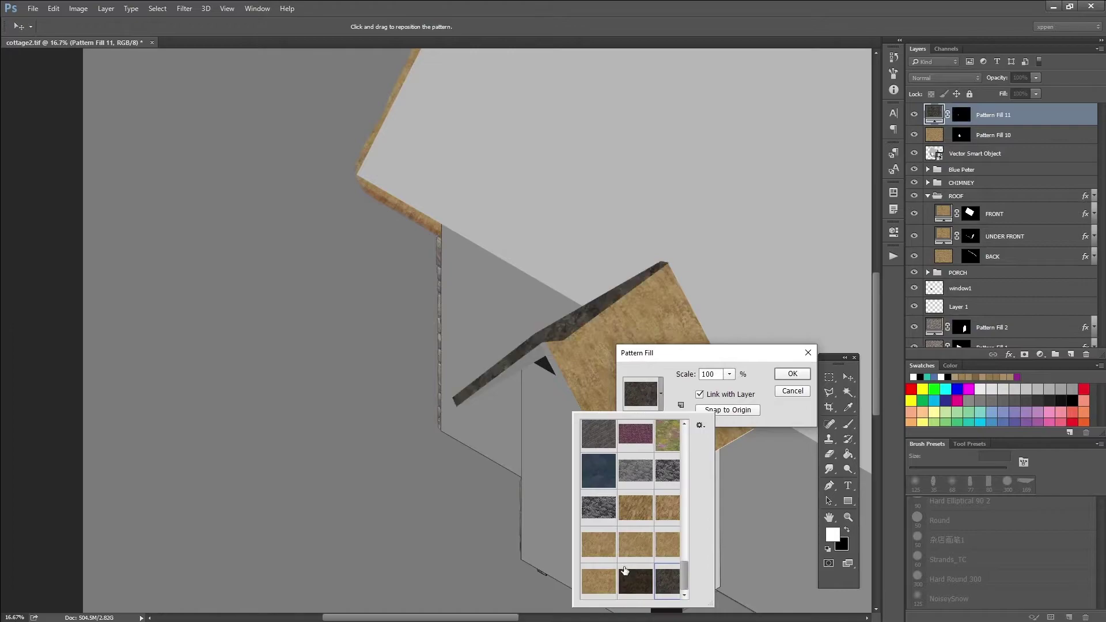
left_click(598, 581)
left_click(793, 374)
left_click(793, 374)
left_click(1006, 133, "shift")
left_click_drag(1007, 132, 1005, 134)
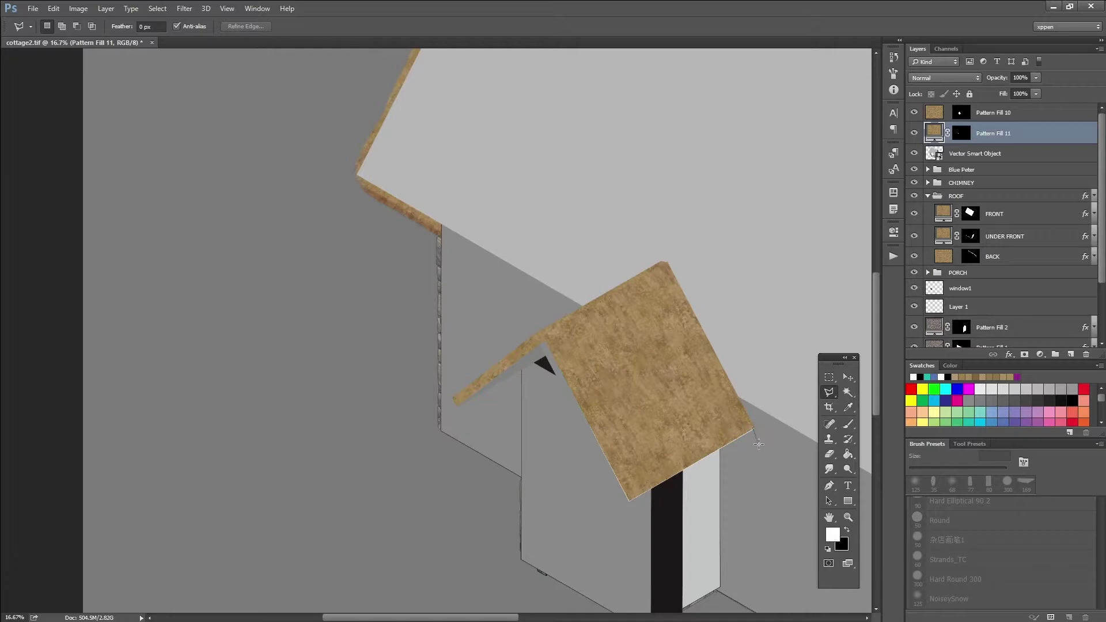
Outline the porch roof's underside, following its lower eave, gable edge and far slope, with a Polygonal Lasso selection.
left_click(753, 435)
left_click(626, 506)
left_click(541, 348)
left_click(523, 359)
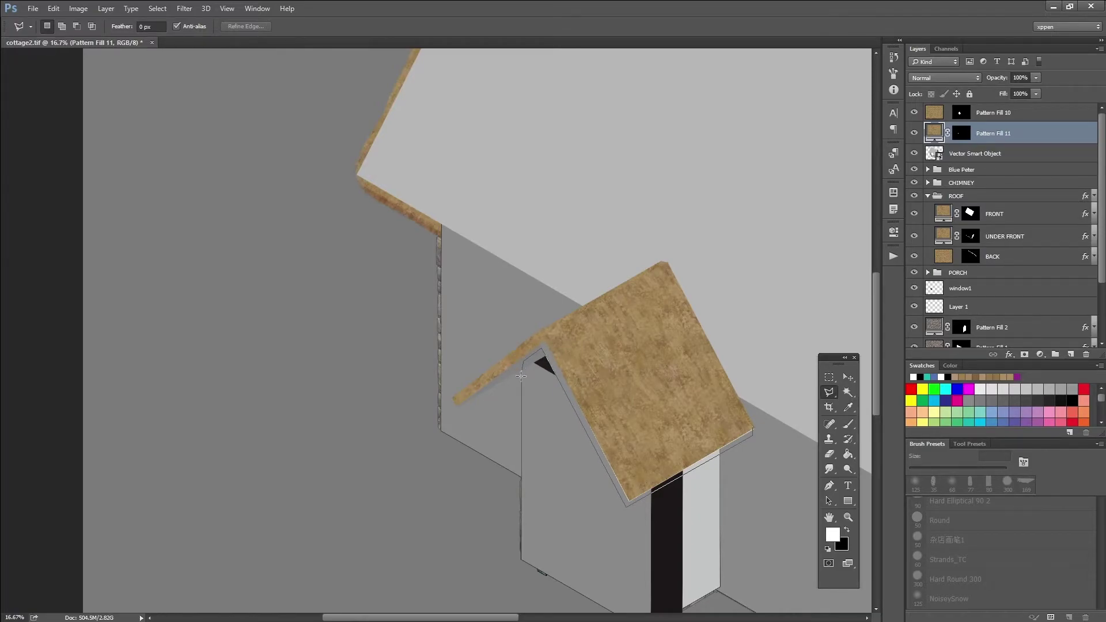
left_click(458, 402)
left_click(555, 329)
Fill the selected porch roof underside with a light straw thatch pattern fill layer at 100% scale.
left_click(1040, 355)
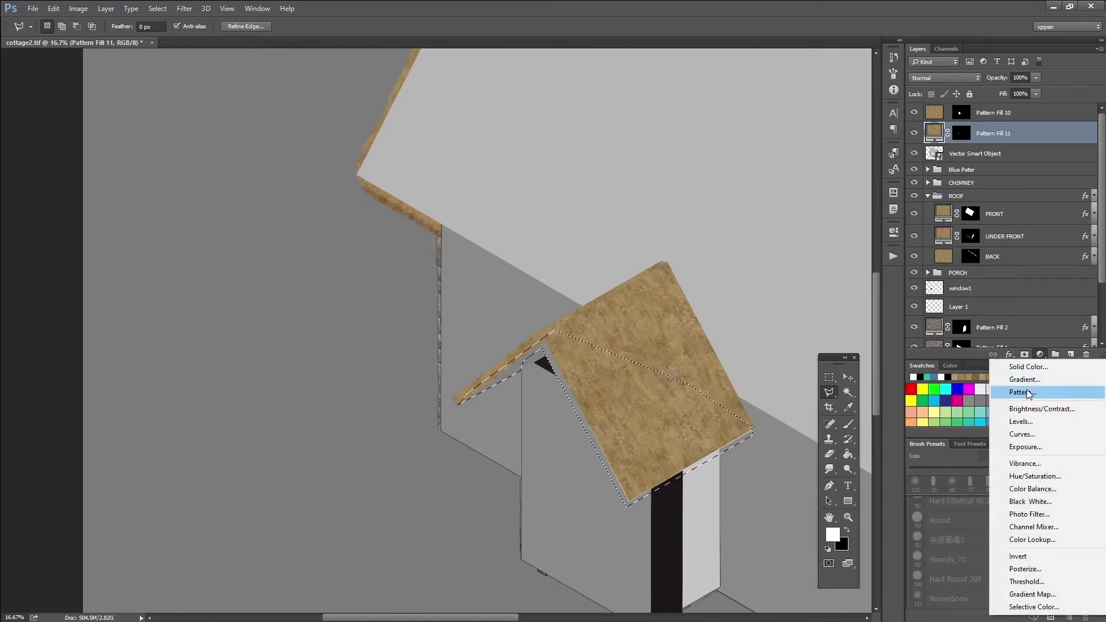
left_click(1024, 392)
left_click(662, 393)
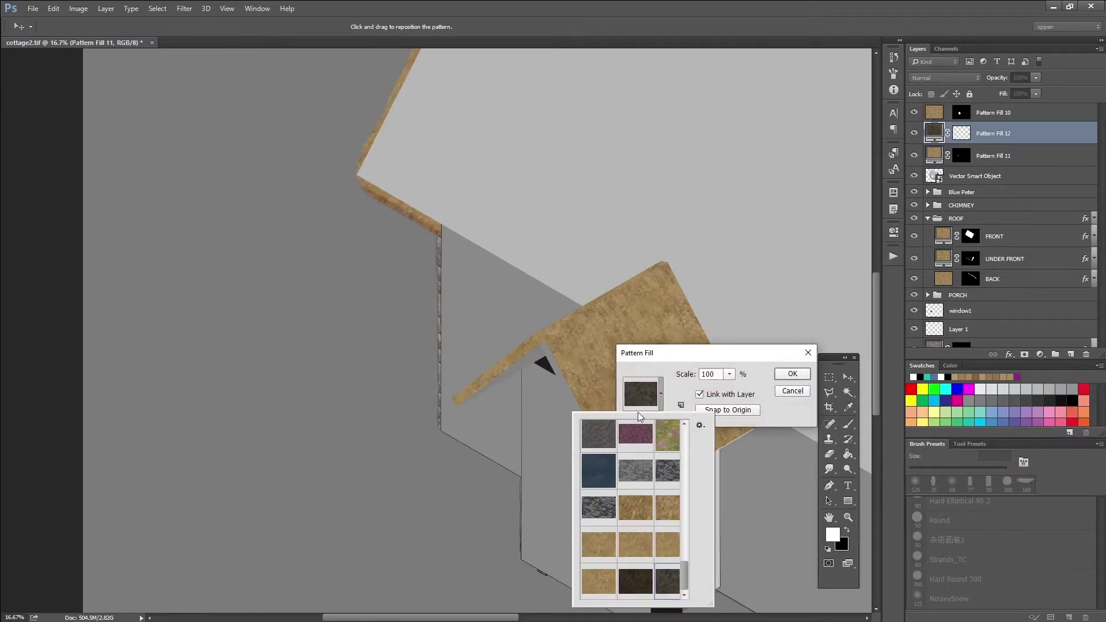
left_click(604, 585)
left_click(792, 376)
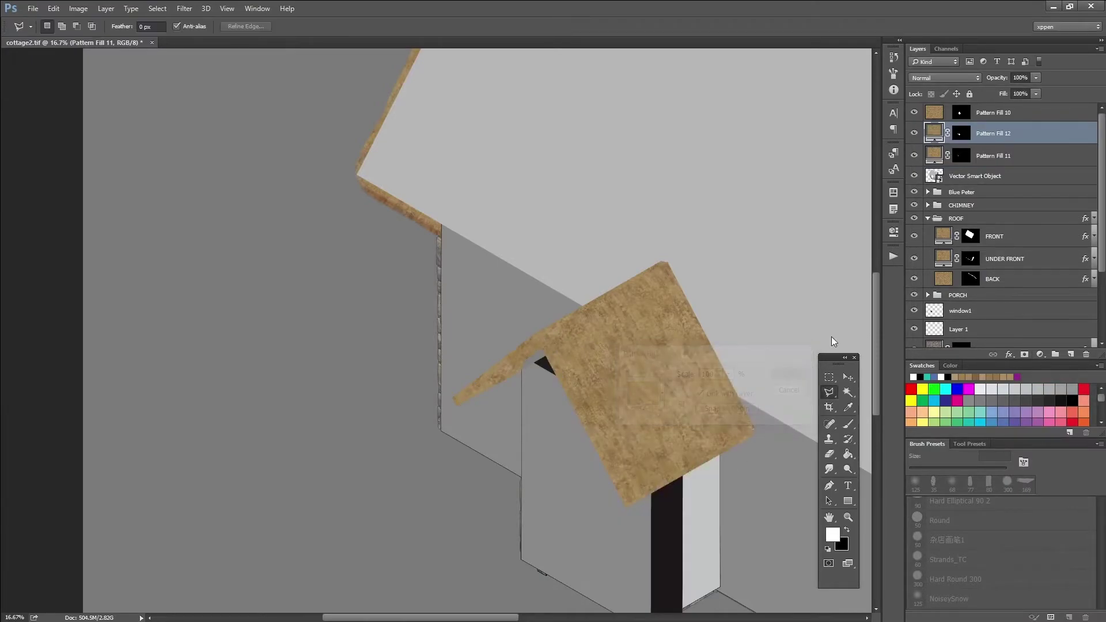
Move Pattern Fill 12 beneath Pattern Fill 11 and paste the copied Color Overlay layer style onto it.
left_click_drag(1030, 135, 1031, 159)
right_click(1031, 160)
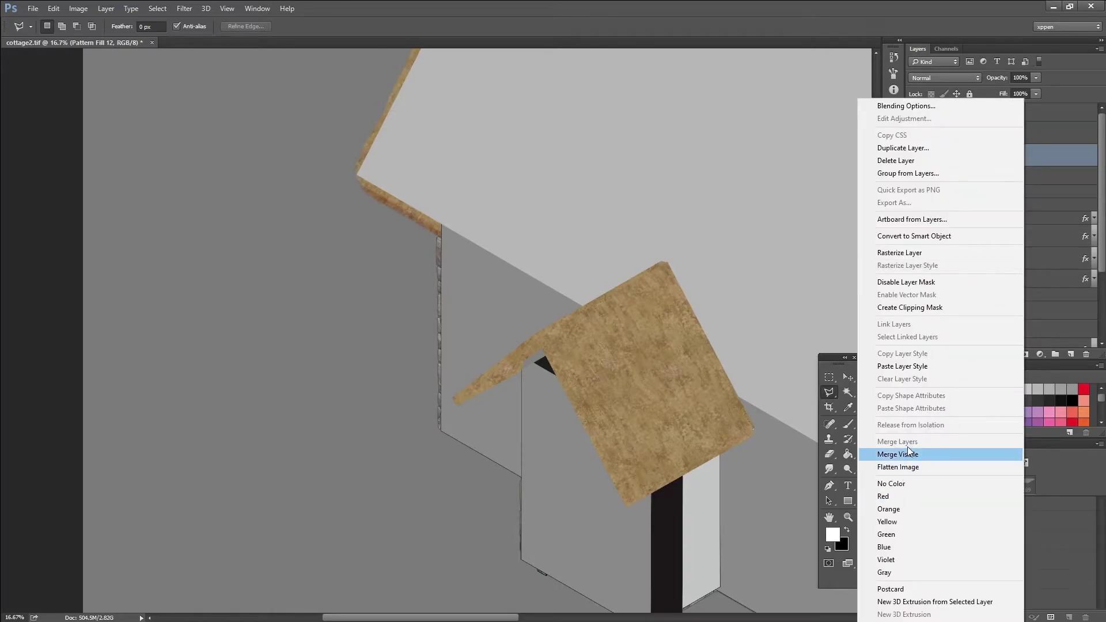
left_click(914, 368)
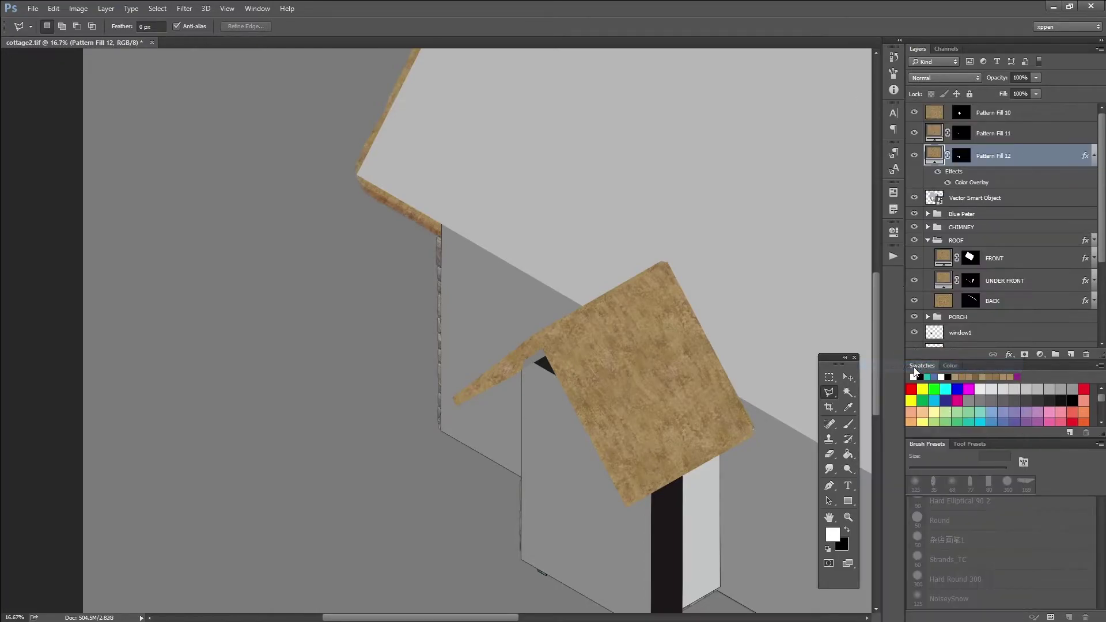
Hide the Vector Smart Object reference layer and check the porch roof against the textured cottage.
left_click(848, 376)
left_click(914, 198)
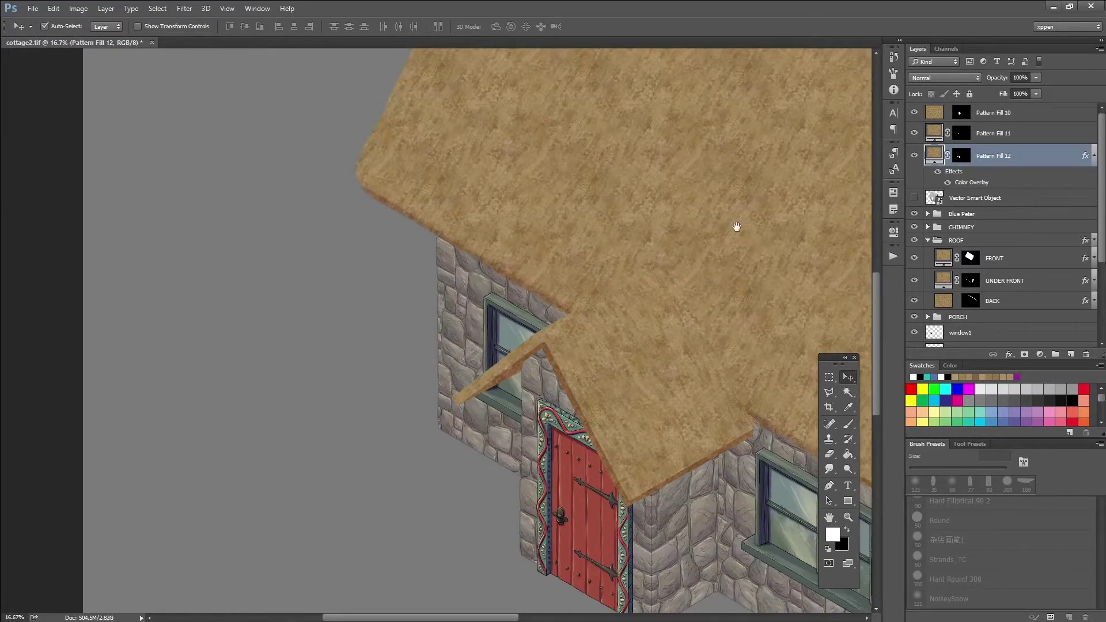
scroll(738, 227, "right", 5)
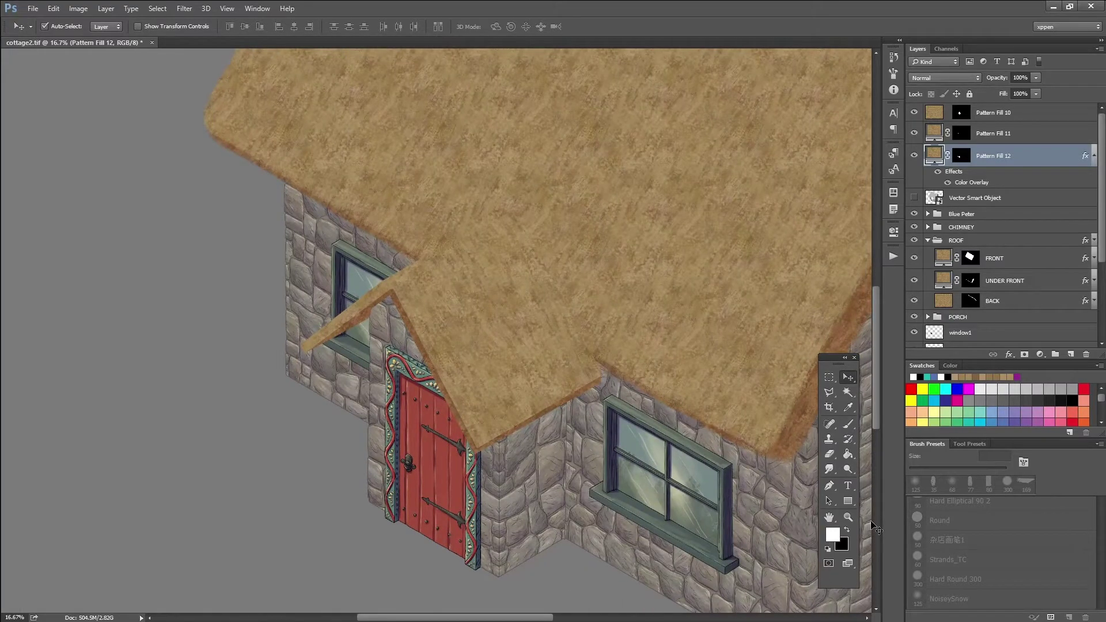
left_click(849, 517)
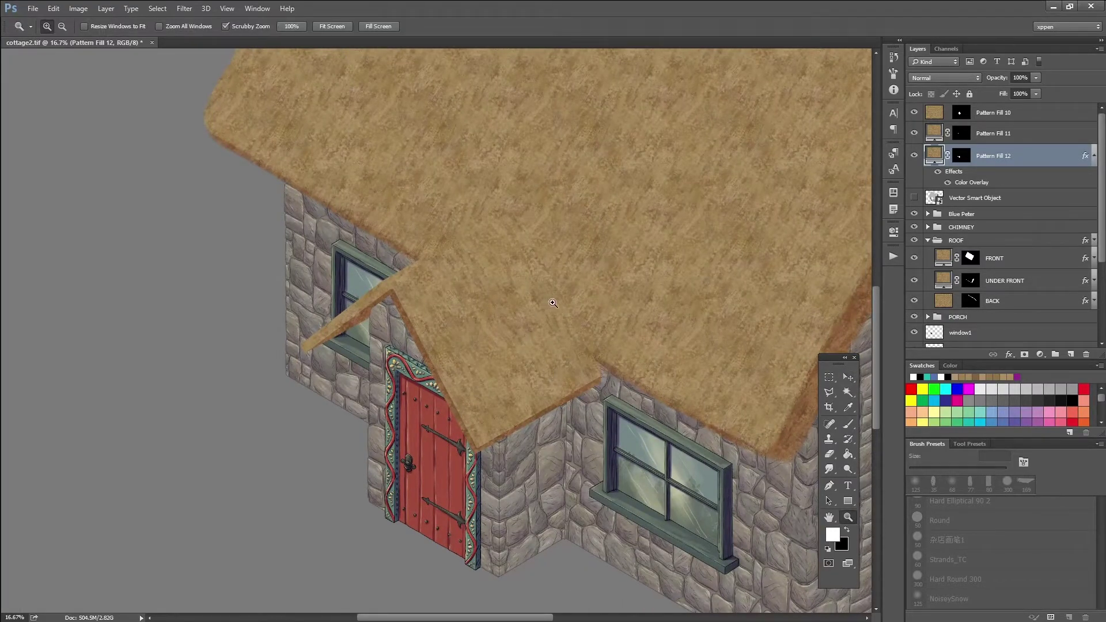
left_click(572, 276, "alt")
left_click_drag(547, 209, 521, 293)
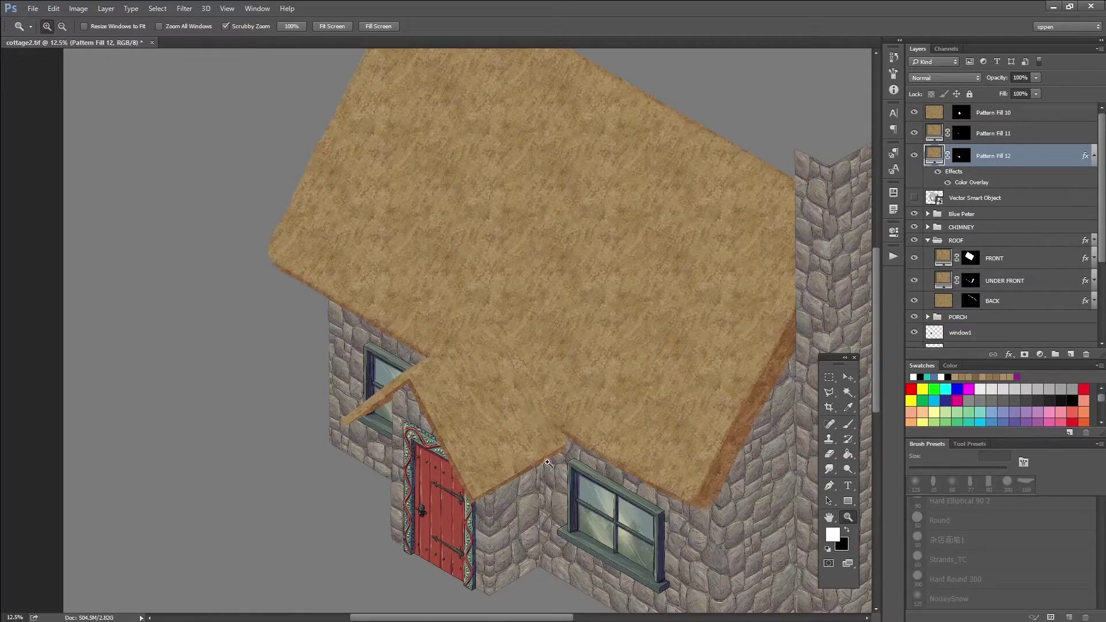
left_click(455, 407)
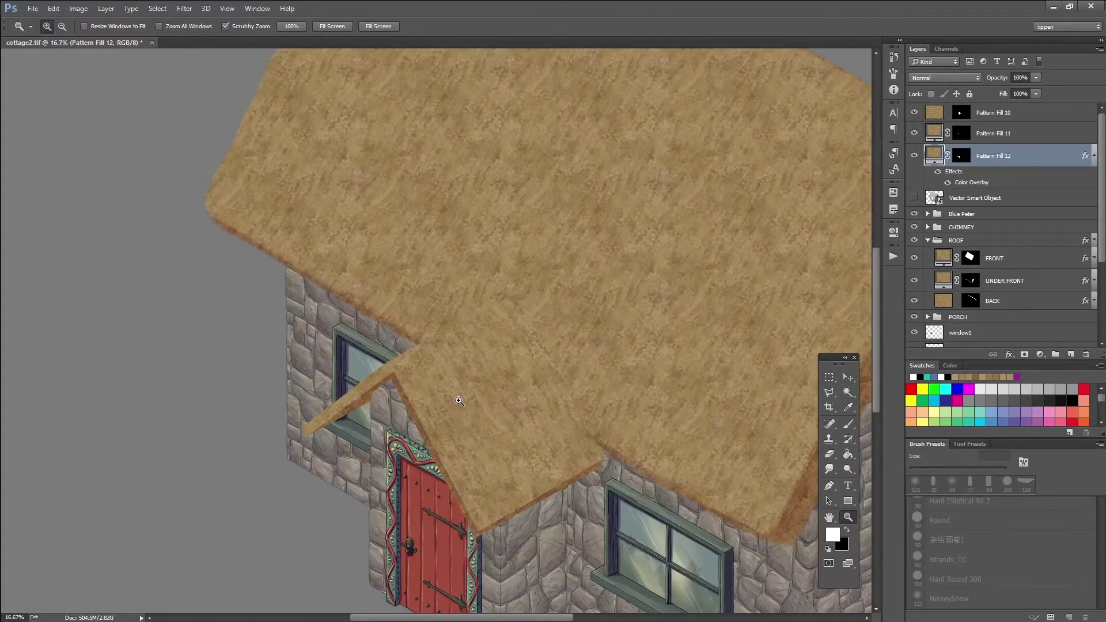
mouse_move(507, 328)
left_mouse_down()
mouse_move(507, 357)
mouse_move(522, 344)
left_mouse_up()
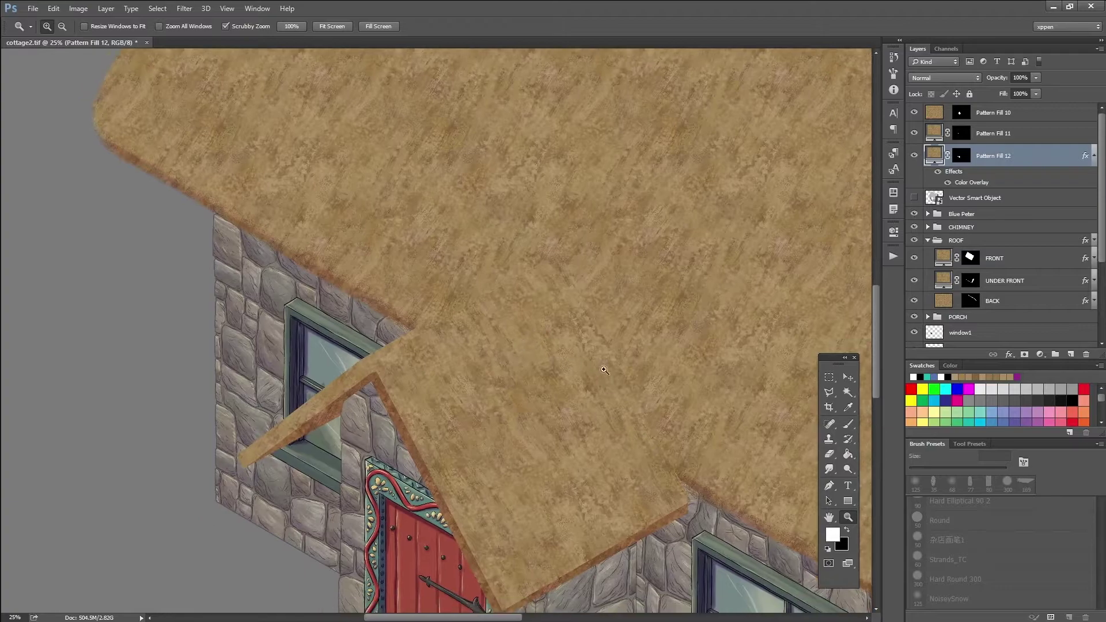
Roughen the porch panel's edge against the main roof by painting white on Pattern Fill 10's mask with the 125 px NoiseySnow brush.
left_click(848, 424)
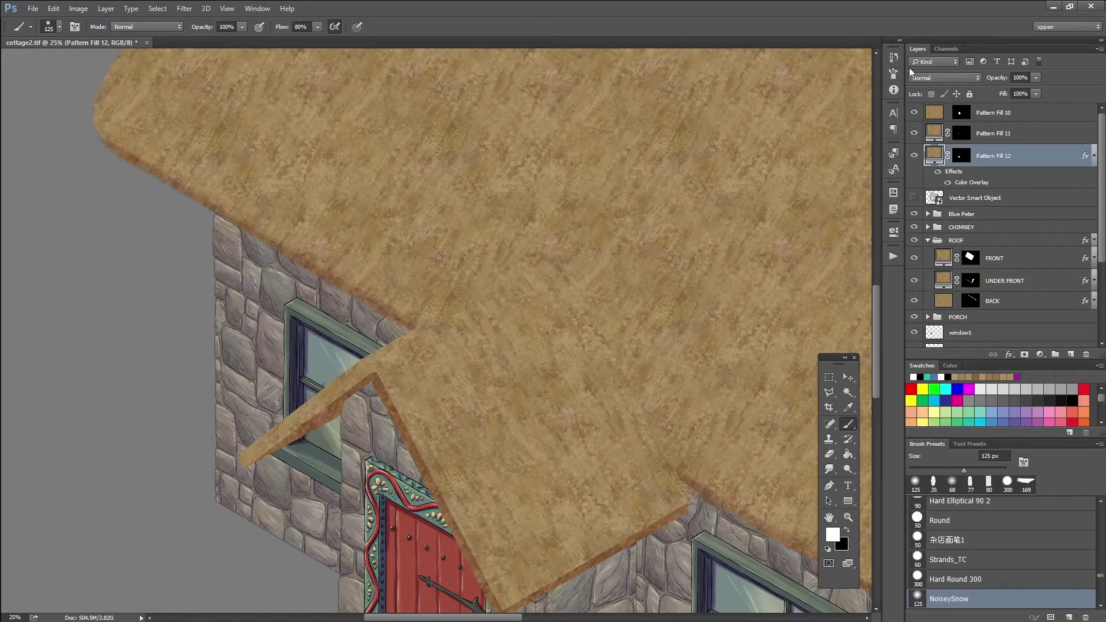
left_click(915, 113)
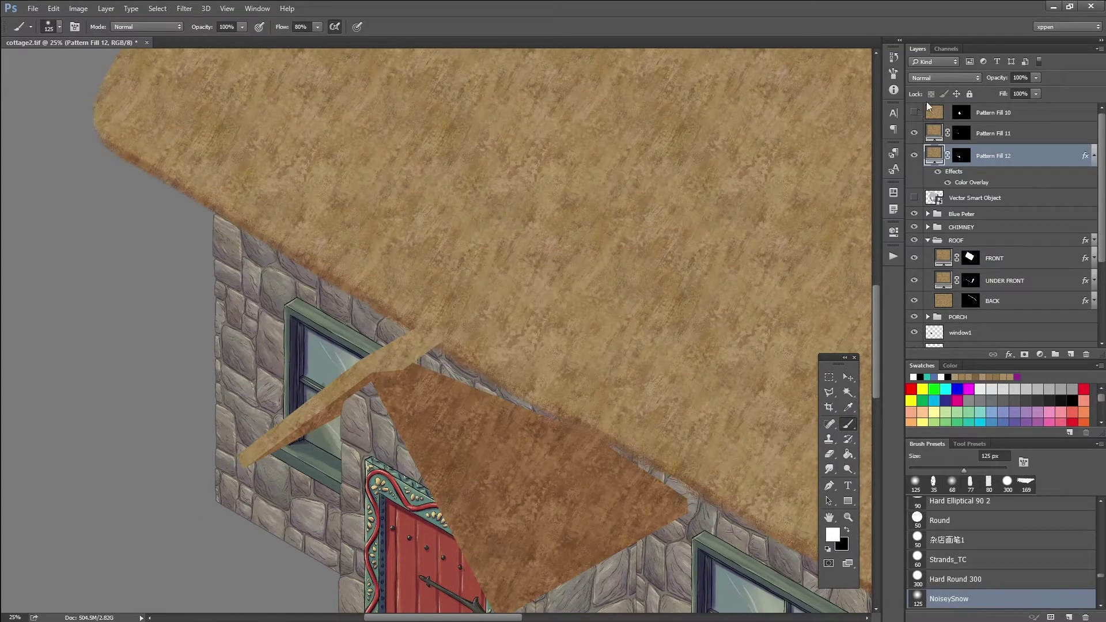
left_click(961, 113)
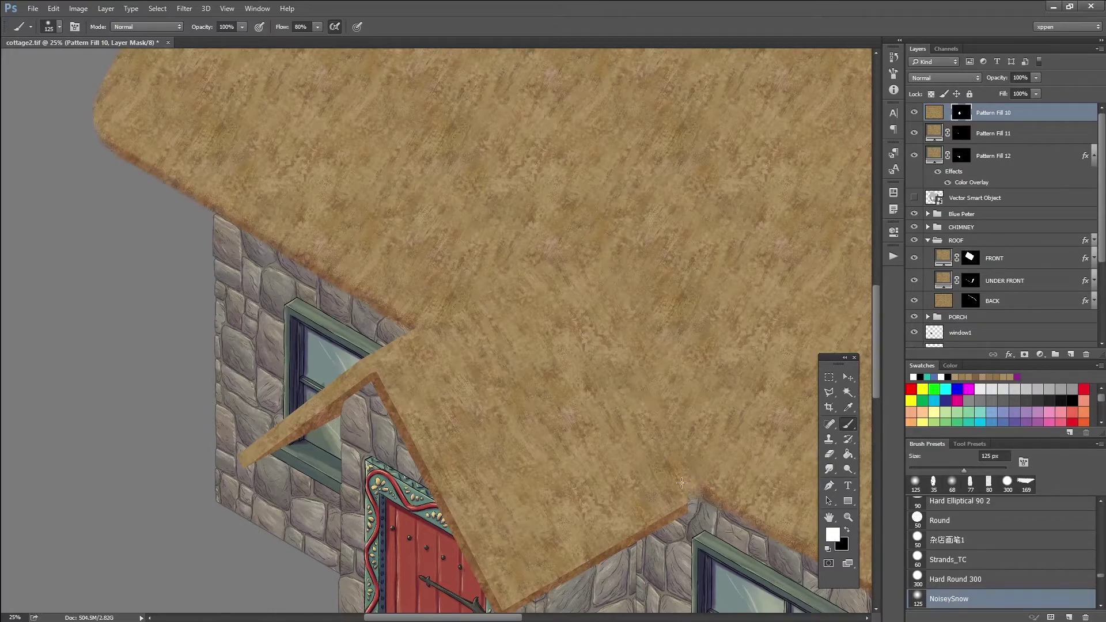
scroll(516, 395, "down", 3)
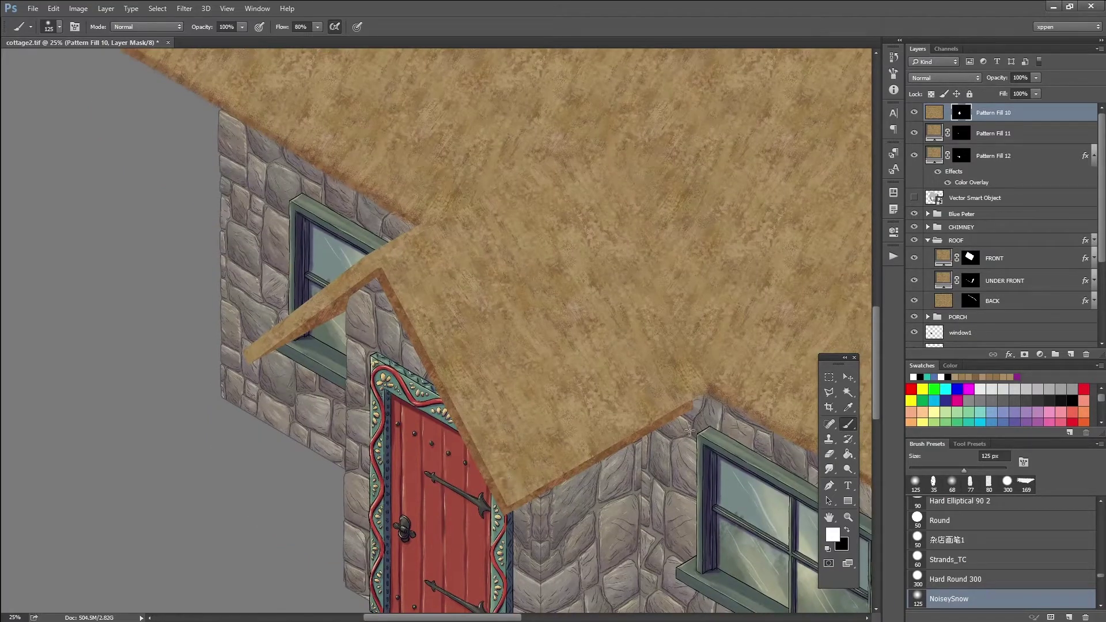
Round off the porch panel's lowest corner by painting black on Pattern Fill 10's mask, and restore white as the foreground colour.
left_click(846, 530)
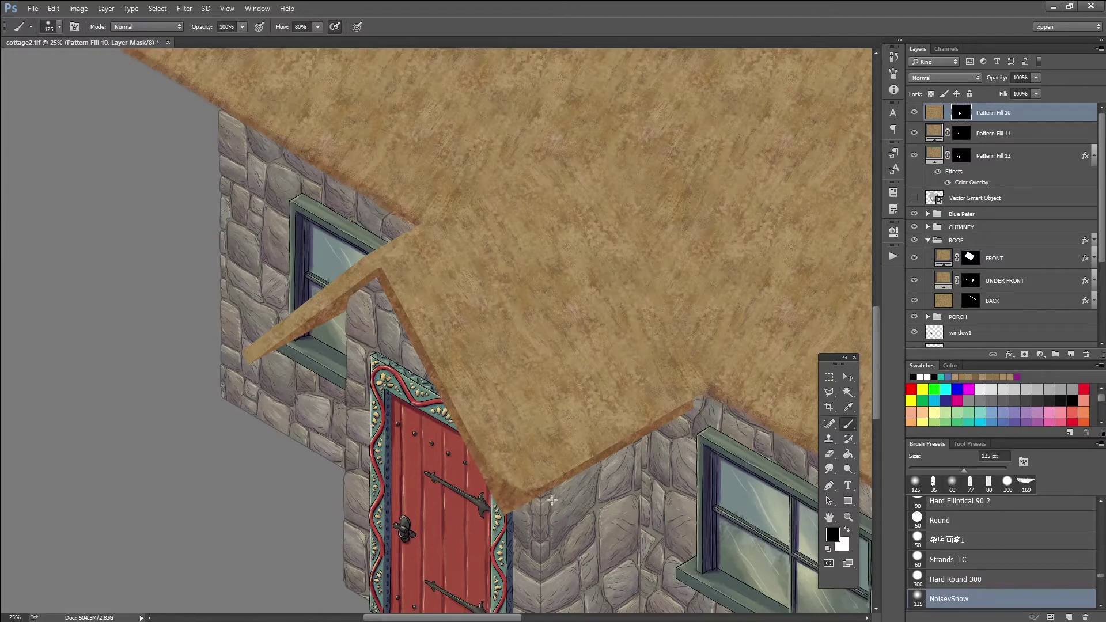
left_click(536, 496)
left_click(847, 531)
With the other thatch layers hidden, roughen the porch panel's ridge edge on Pattern Fill 10's mask, and show Pattern Fill 11 and 12 again.
left_click(914, 134)
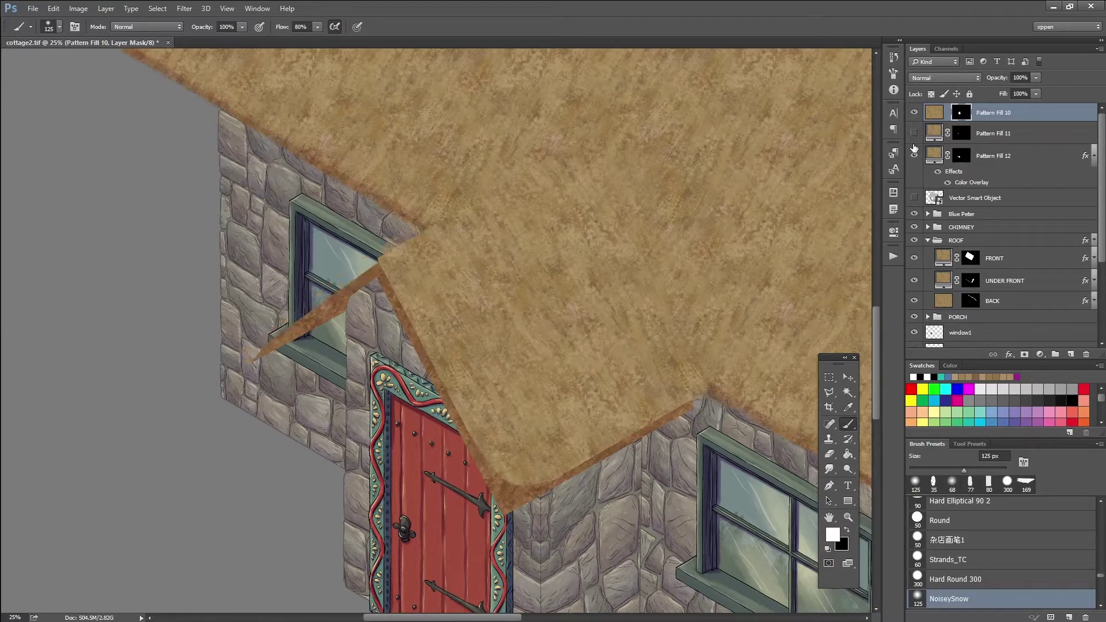
left_click(914, 155)
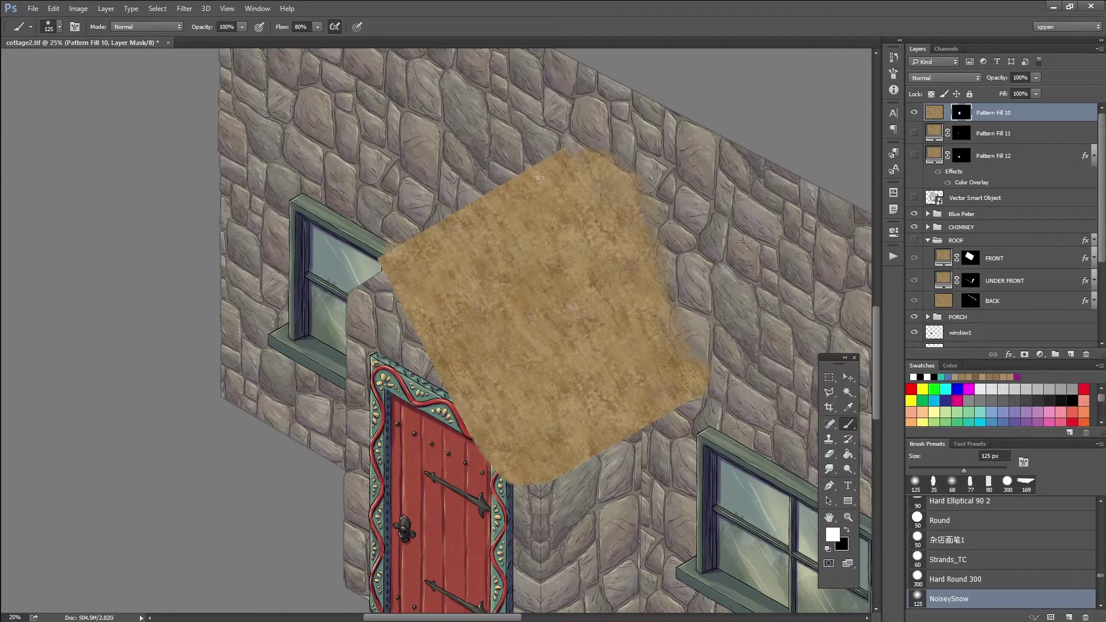
mouse_move(542, 179)
left_mouse_down()
mouse_move(508, 191)
mouse_move(560, 154)
mouse_move(483, 207)
left_mouse_up()
mouse_move(430, 232)
left_mouse_down()
mouse_move(391, 253)
mouse_move(410, 243)
left_mouse_up()
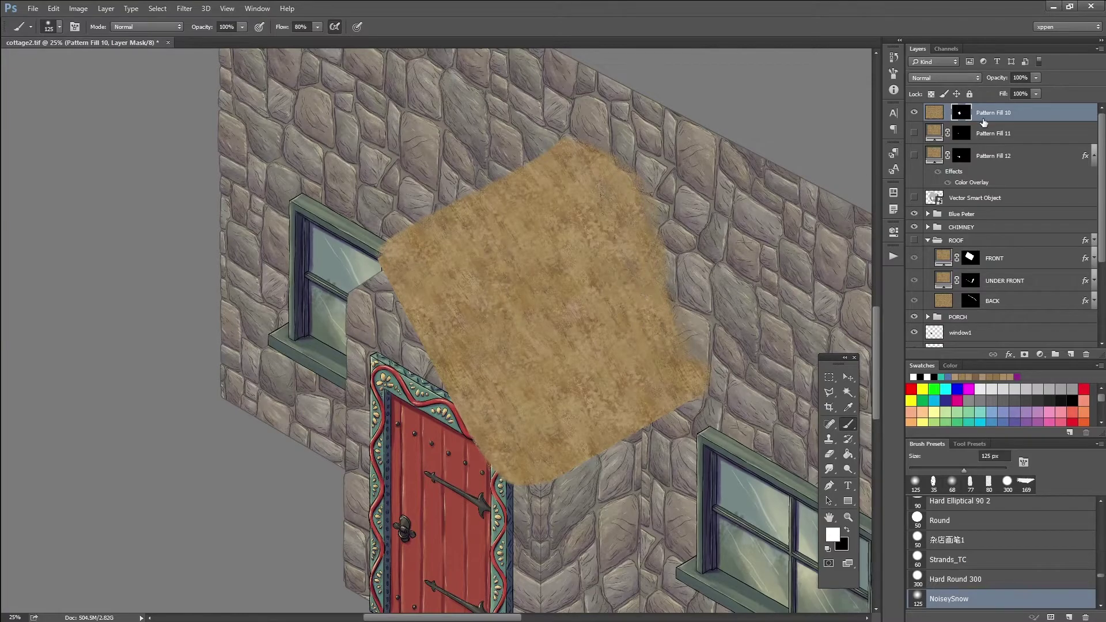
left_click(915, 133)
left_click(914, 156)
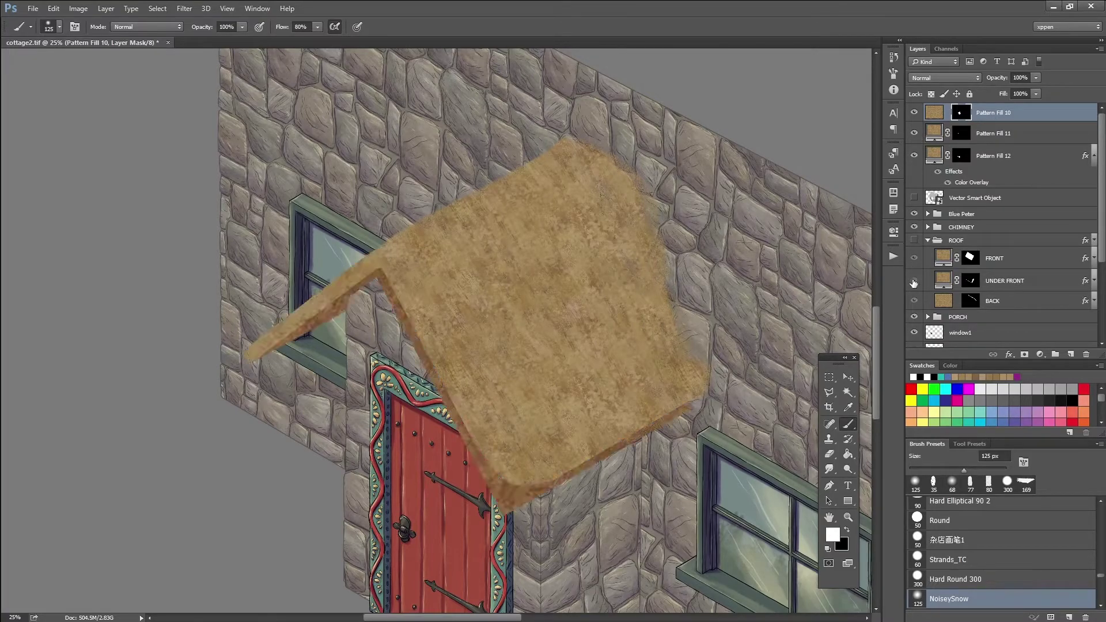
Show the ROOF group, and trim the porch roof's outer tip and lowest corner by painting black on the masks of Pattern Fill 11 and 12.
left_click(915, 240)
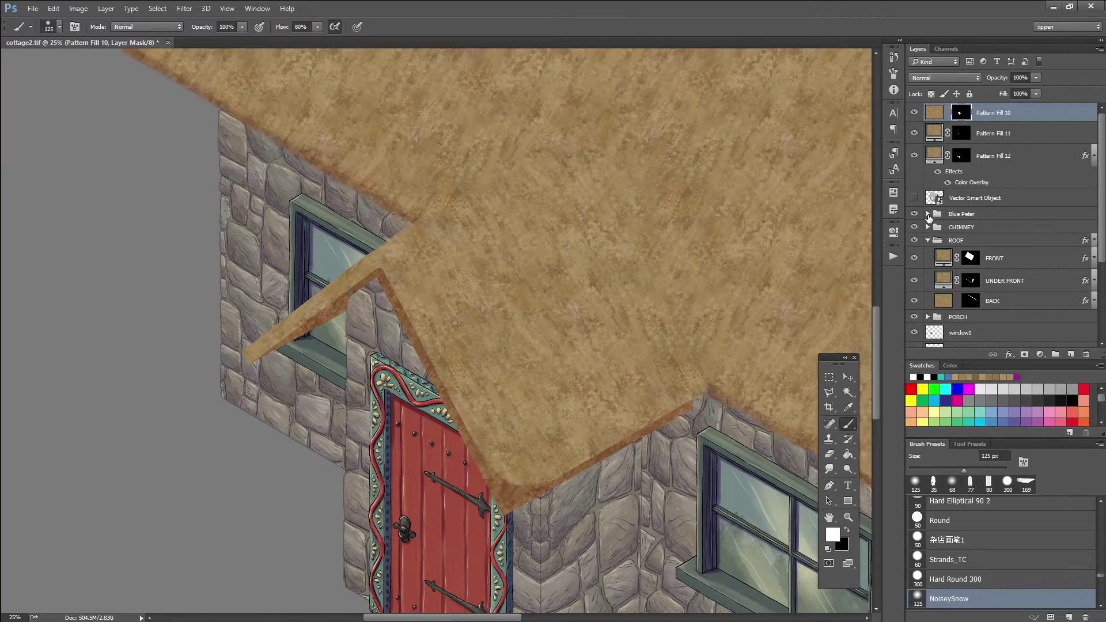
left_click(963, 159)
left_click(957, 137)
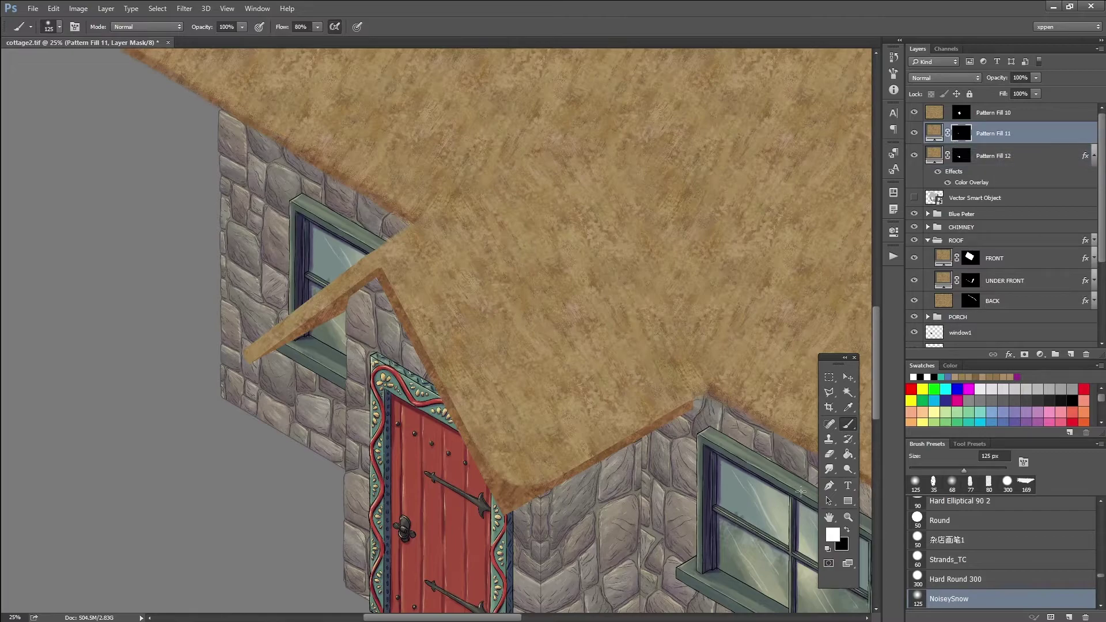
key("x")
left_click_drag(241, 341, 237, 353)
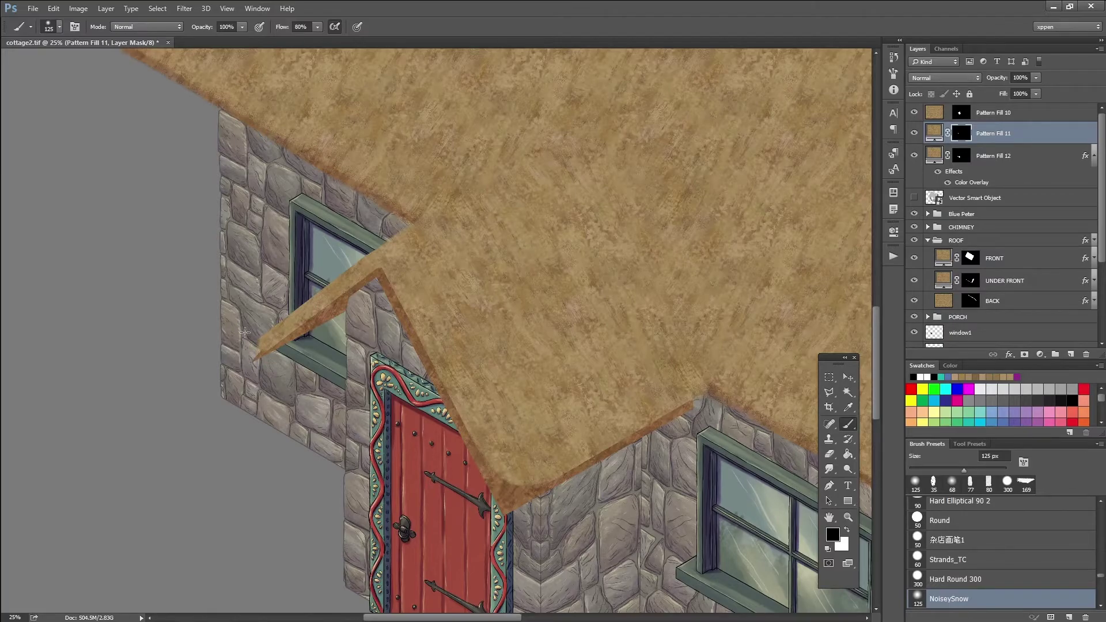
key("alt+bracketleft")
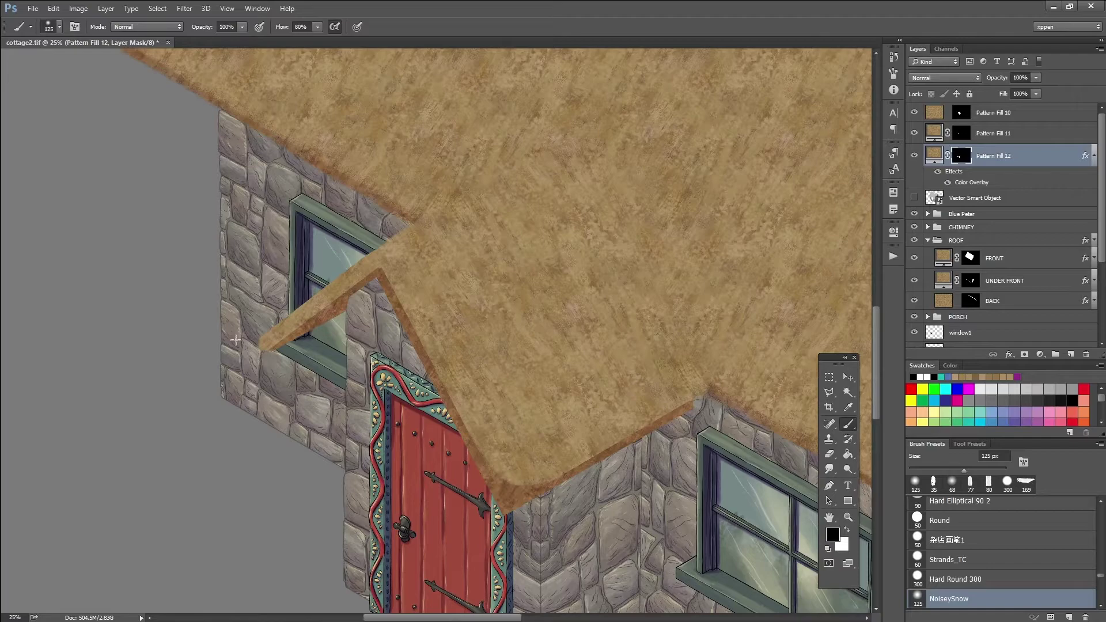
mouse_move(504, 502)
left_mouse_down()
mouse_move(535, 509)
mouse_move(488, 507)
left_mouse_up()
Thicken the porch overhang's underside with white on Pattern Fill 12's mask, and select the KYLE Ultimate Inking Thick 'n Thin brush with white.
key("x")
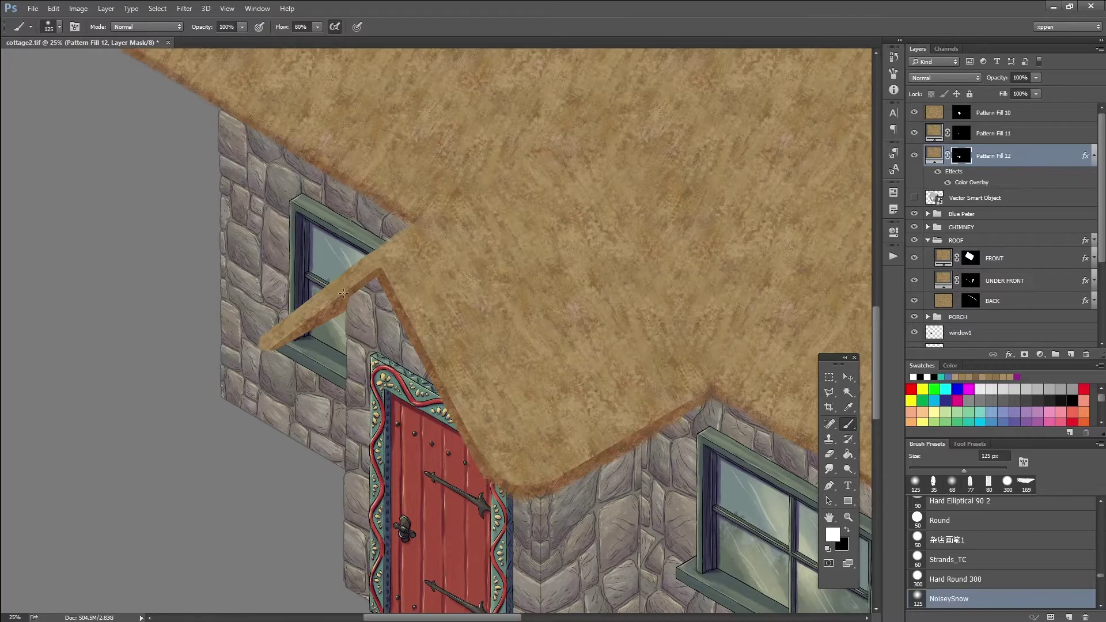
mouse_move(336, 315)
left_mouse_down()
mouse_move(283, 340)
mouse_move(343, 306)
mouse_move(328, 310)
left_mouse_up()
left_click(847, 529)
left_click(971, 444)
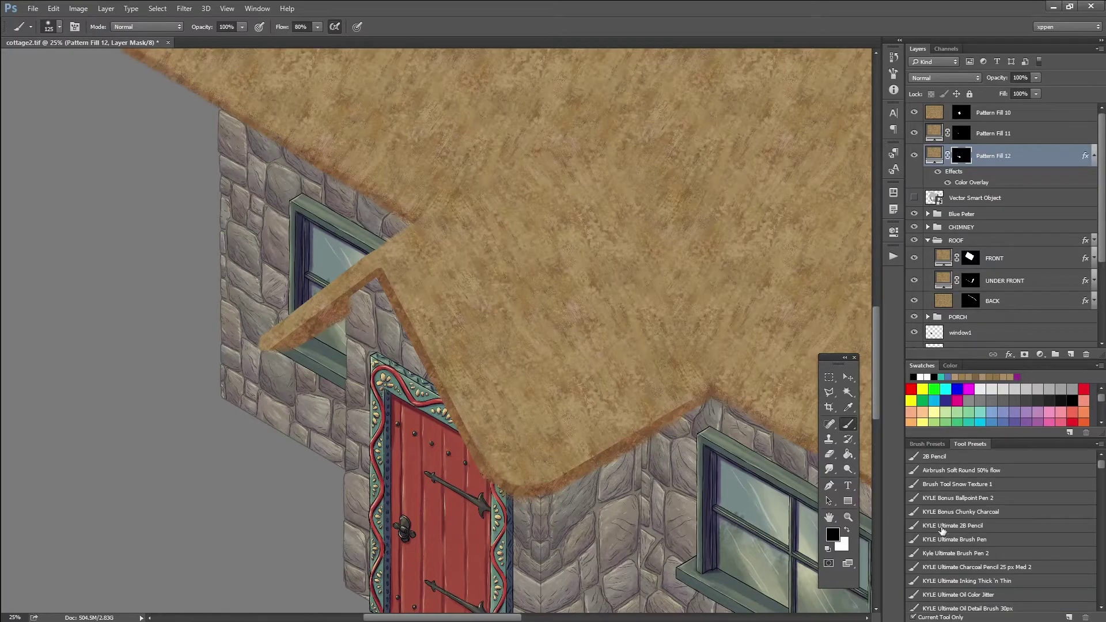
left_click(944, 582)
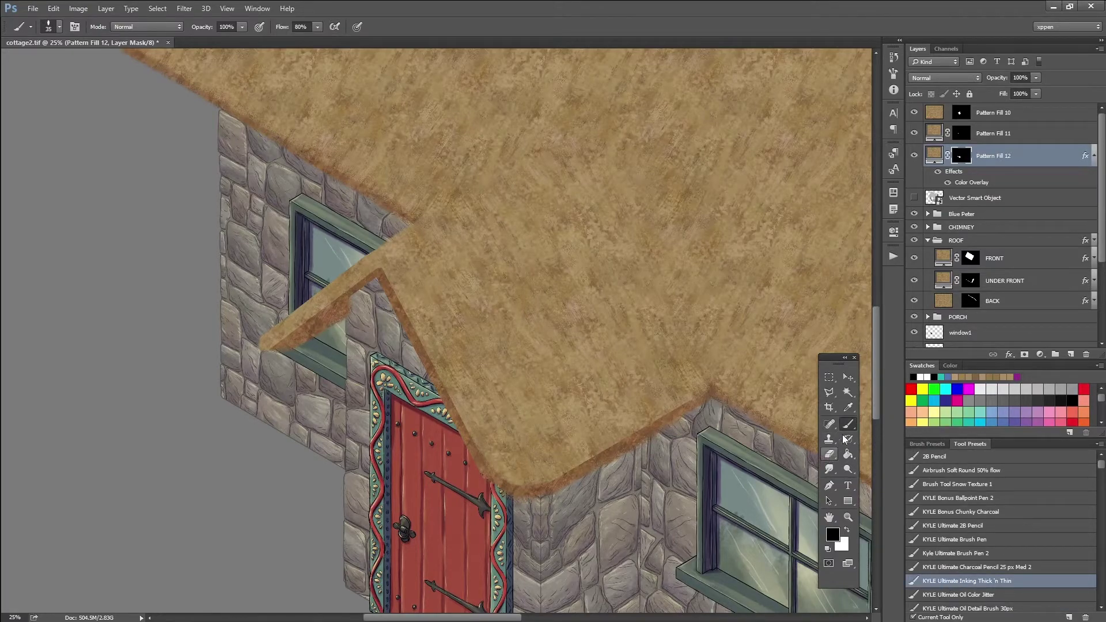
left_click(847, 531)
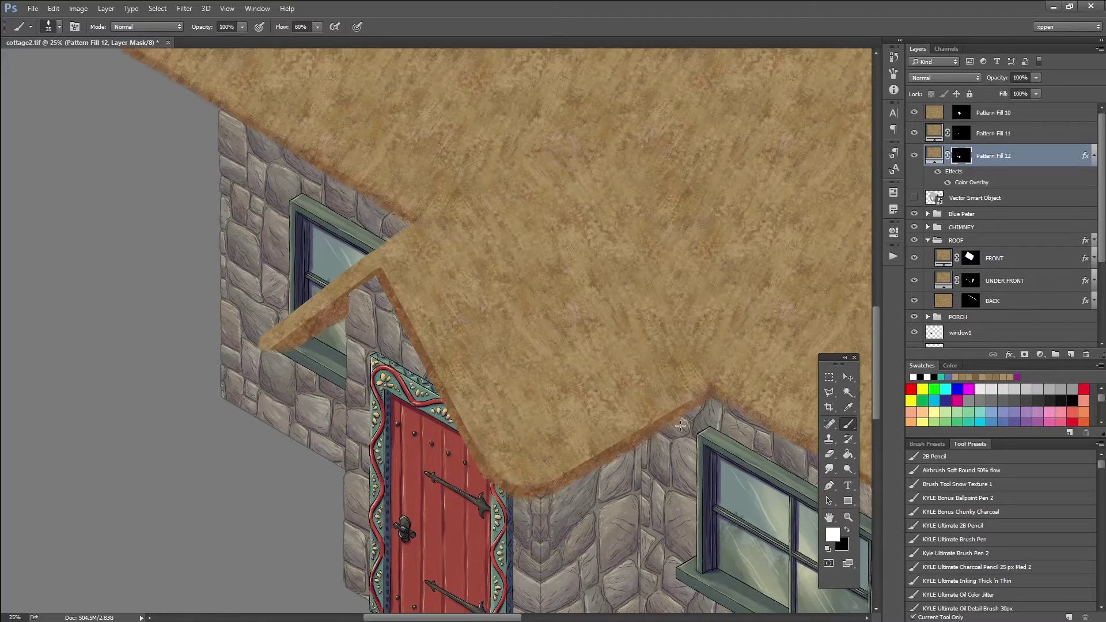
Paste the copied layer style onto Pattern Fill 11 and reduce its Color Overlay opacity to about 30%.
left_click(1013, 136)
right_click(1051, 137)
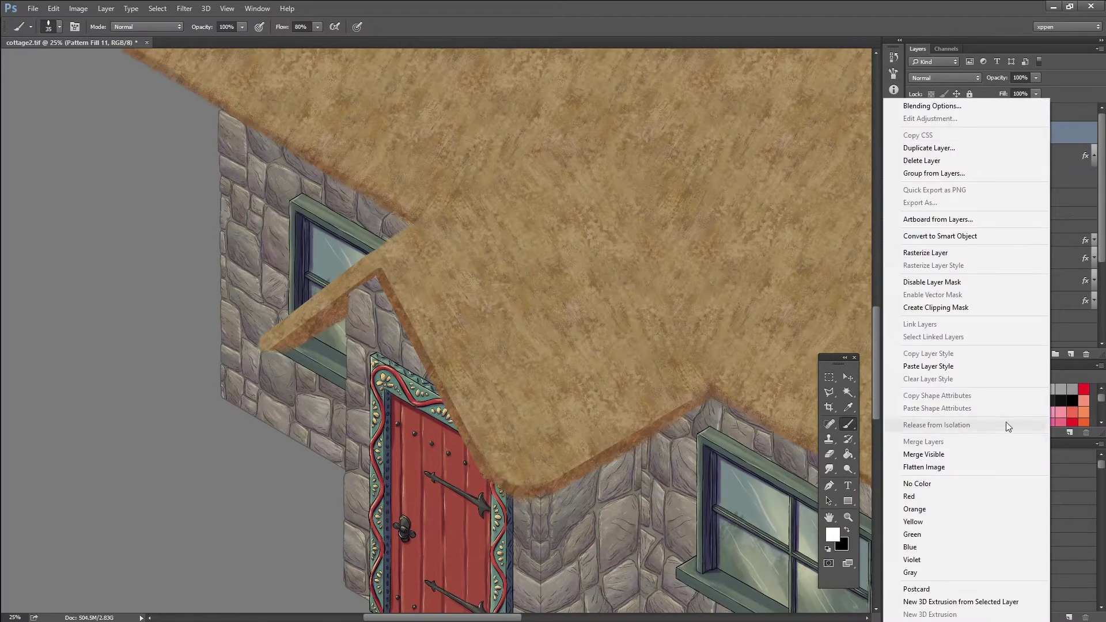
left_click(963, 367)
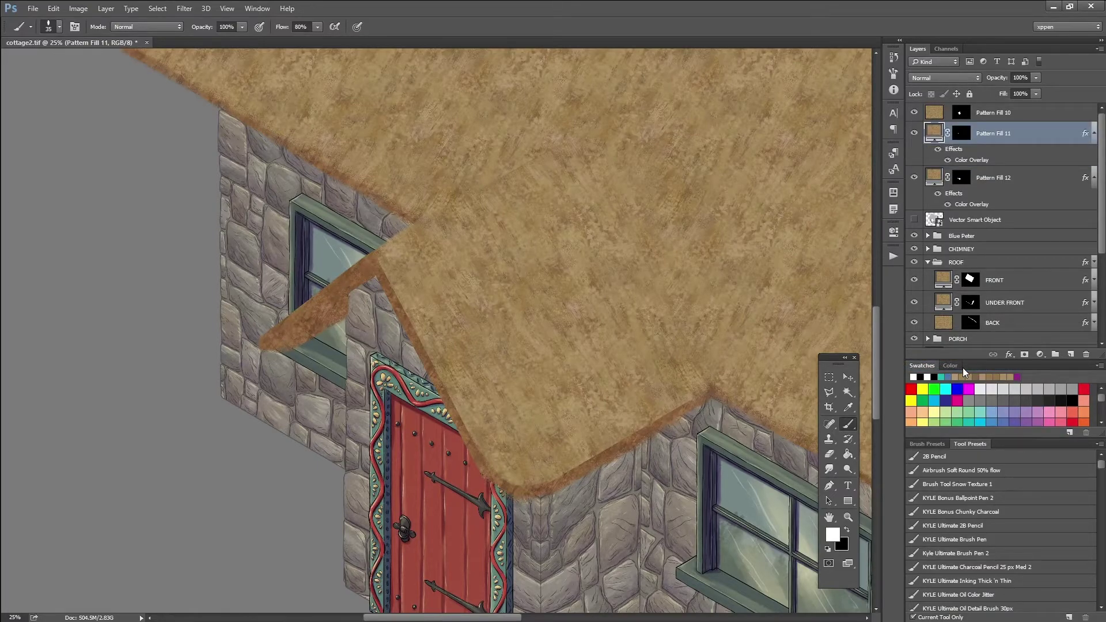
double_click(1035, 137)
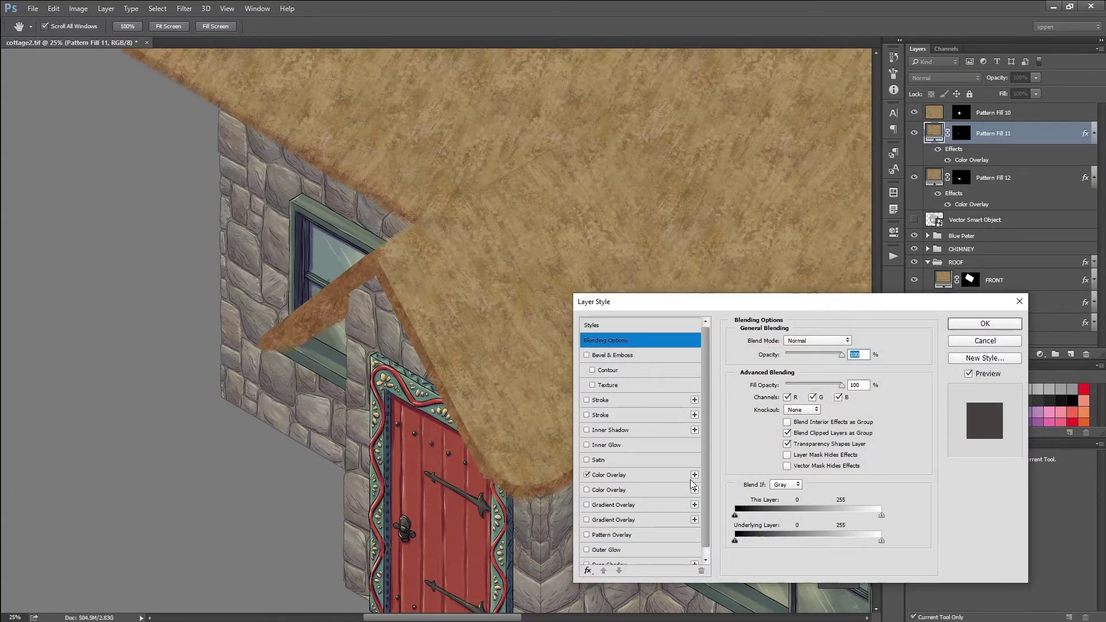
left_click(638, 472)
left_click(793, 354)
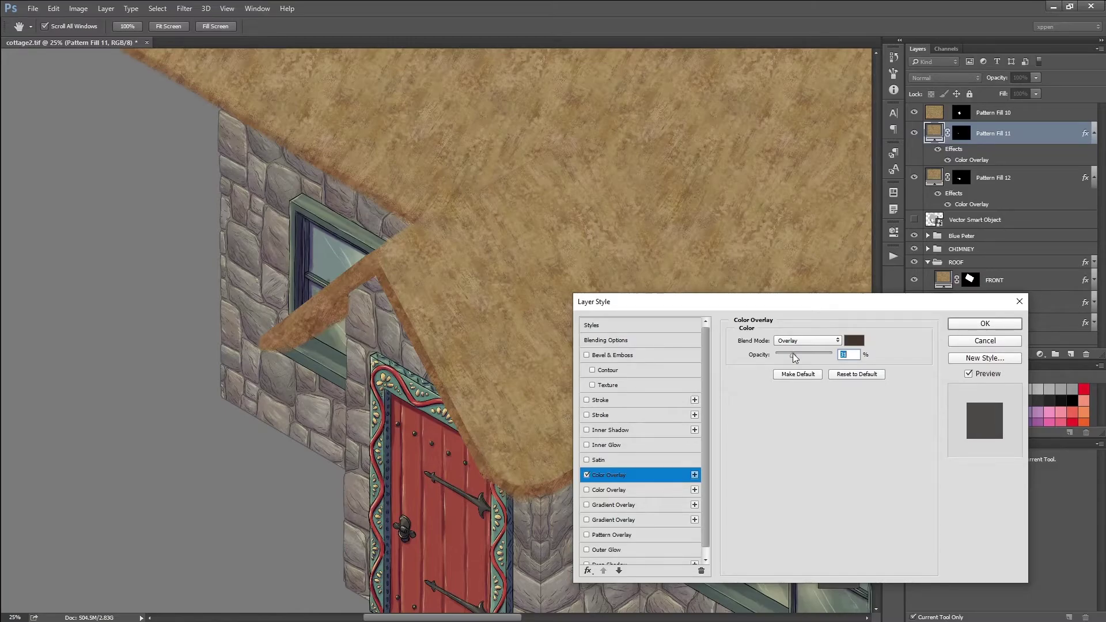
left_click(970, 323)
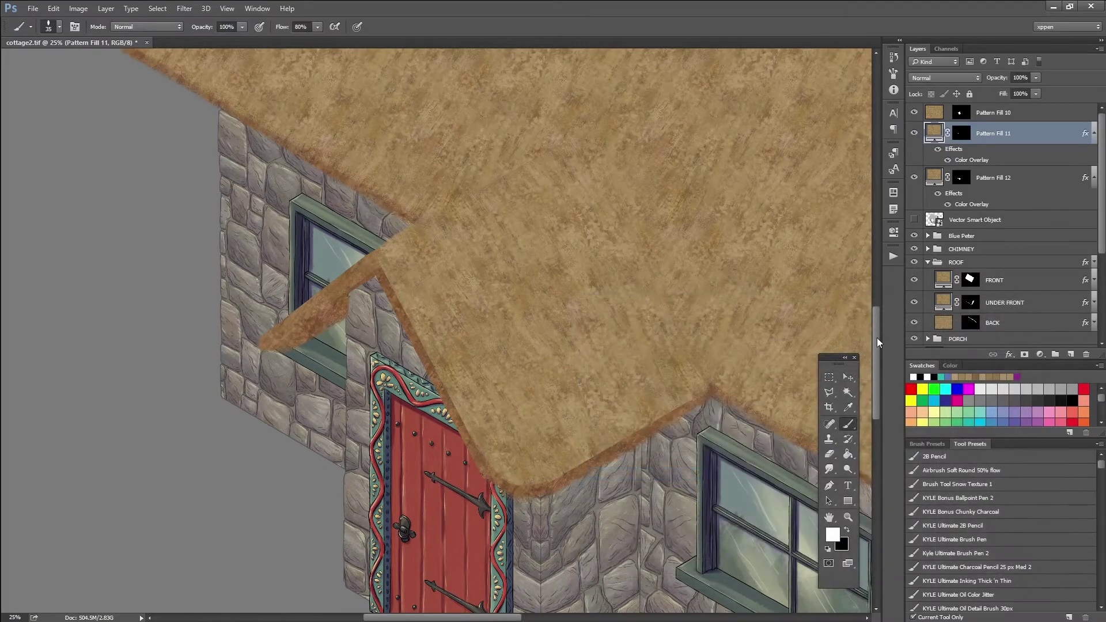
Examine the darkened porch roof edge against the cottage, comparing it with Pattern Fill 12 hidden and shown.
left_click(848, 518)
left_click(640, 453, "alt")
left_click(640, 452, "alt")
left_click(461, 438, "alt")
left_click(300, 420)
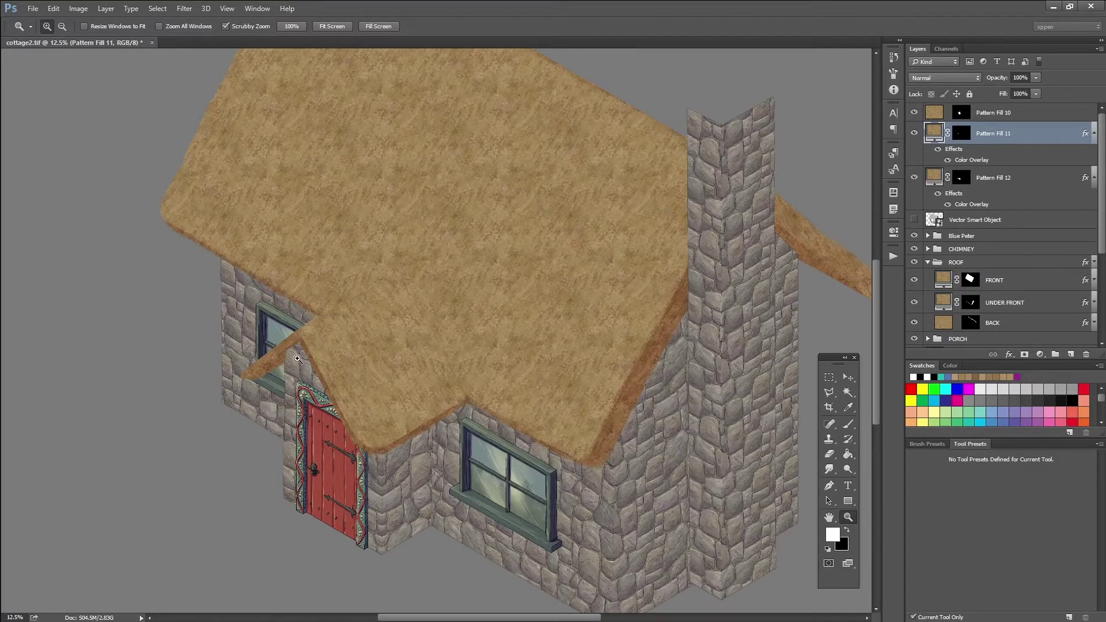
left_click_drag(297, 359, 521, 339)
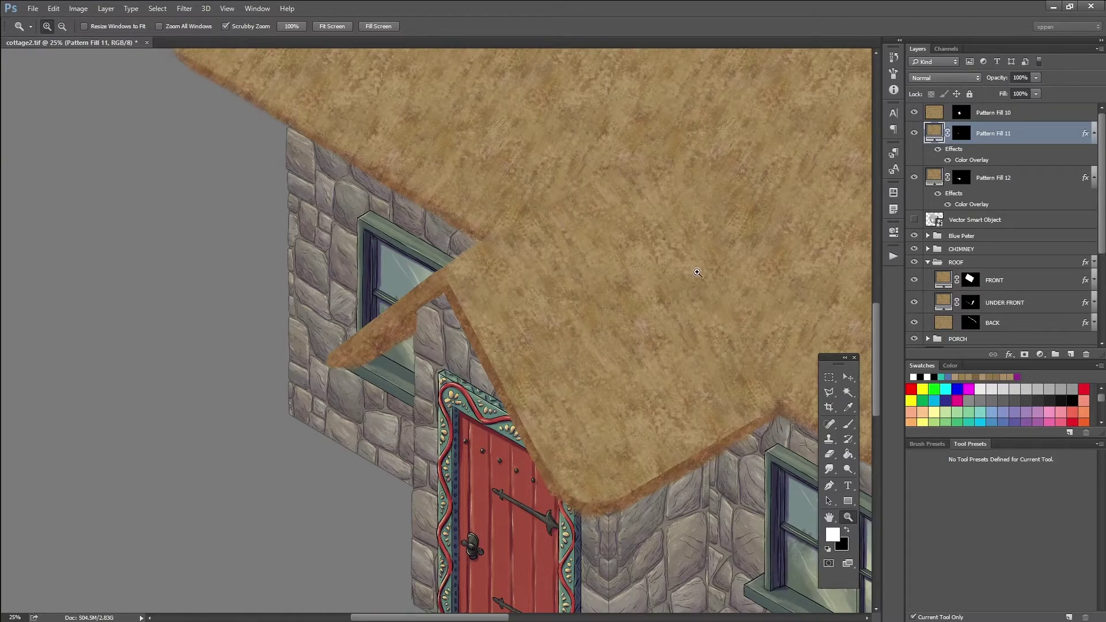
left_click(848, 425)
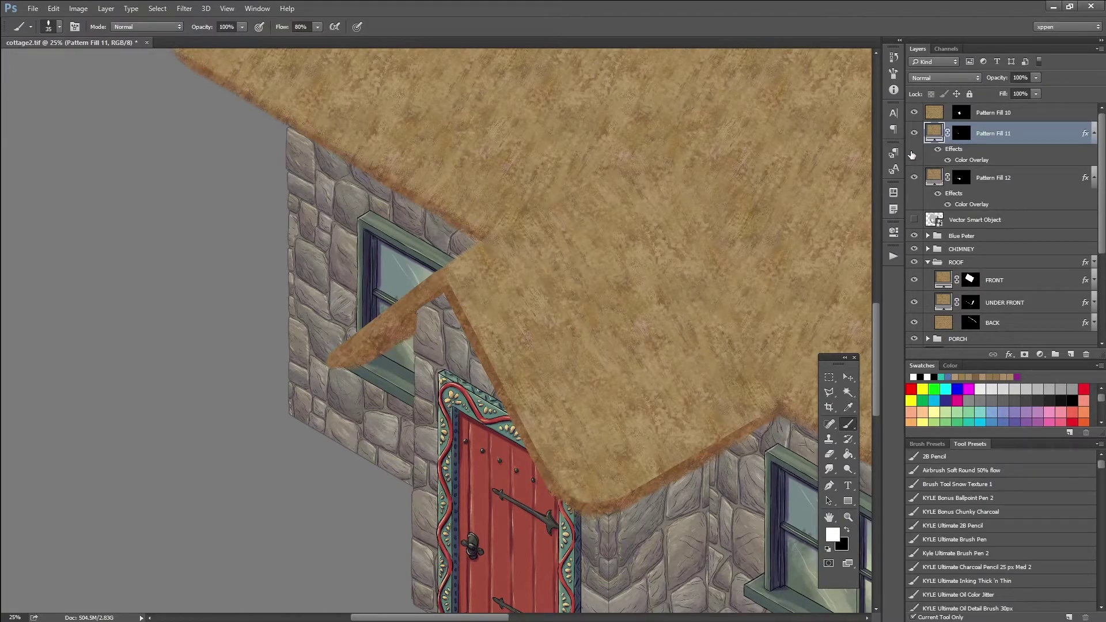
left_click(918, 181)
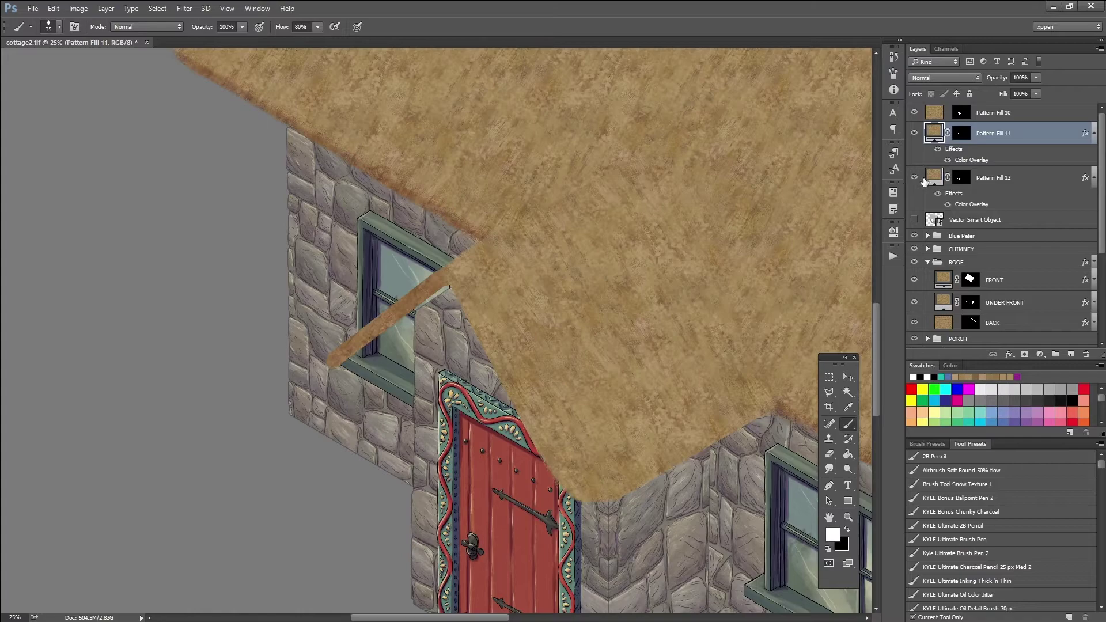
left_click(916, 178)
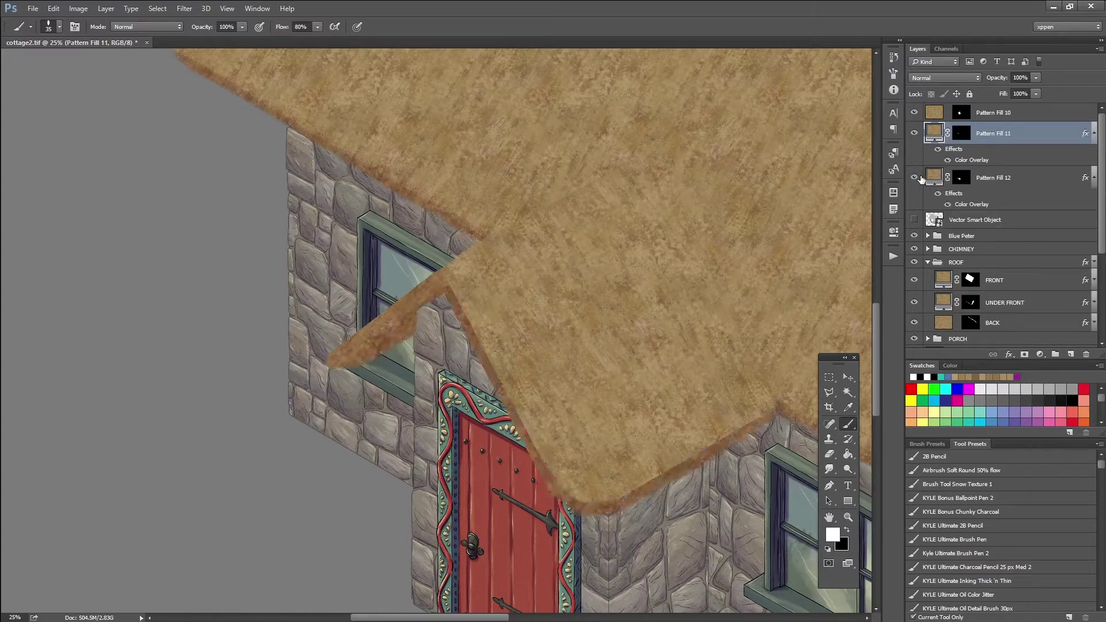
Fill in the porch overhang's underside near the ridge by painting white on Pattern Fill 12's mask with the 125 px NoiseySnow brush.
left_click(961, 178)
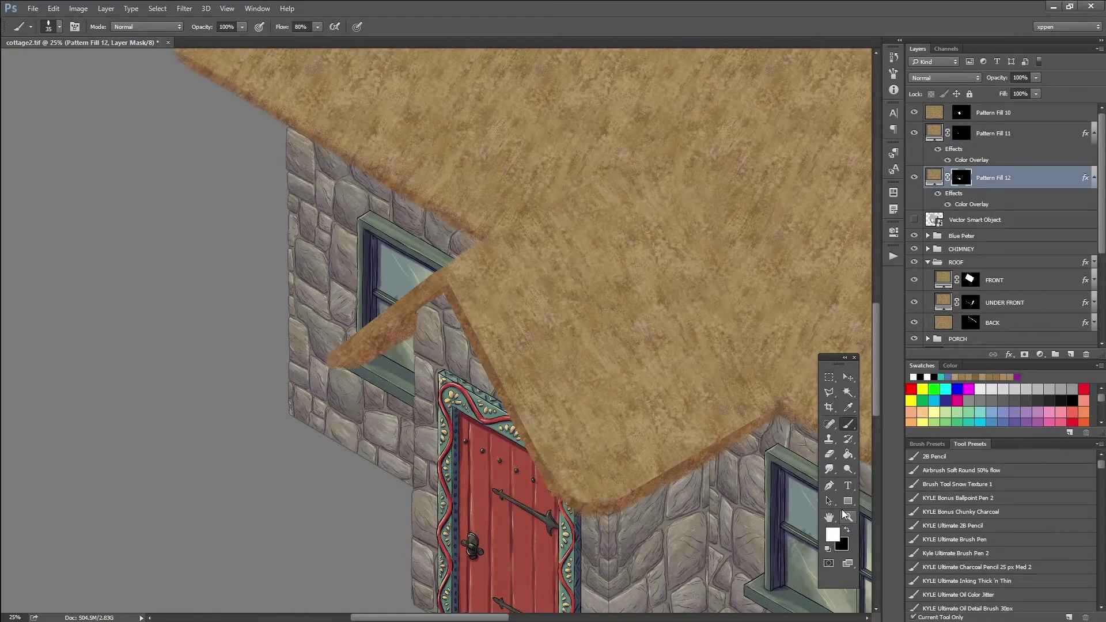
left_click(928, 445)
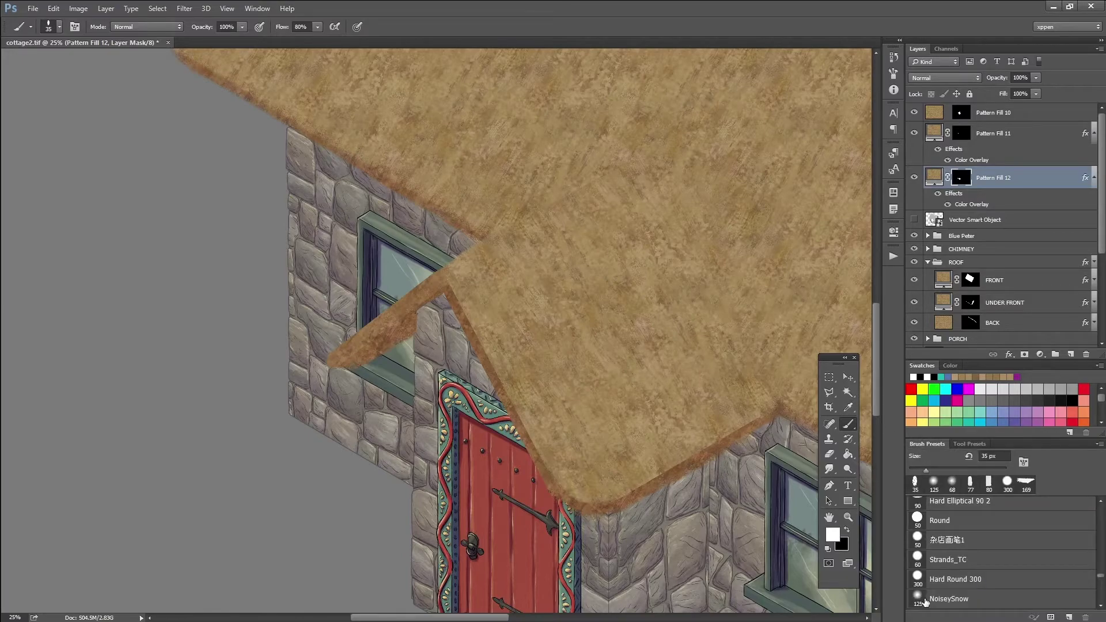
left_click(928, 603)
mouse_move(415, 320)
left_mouse_down()
mouse_move(440, 301)
mouse_move(426, 326)
mouse_move(433, 302)
left_mouse_up()
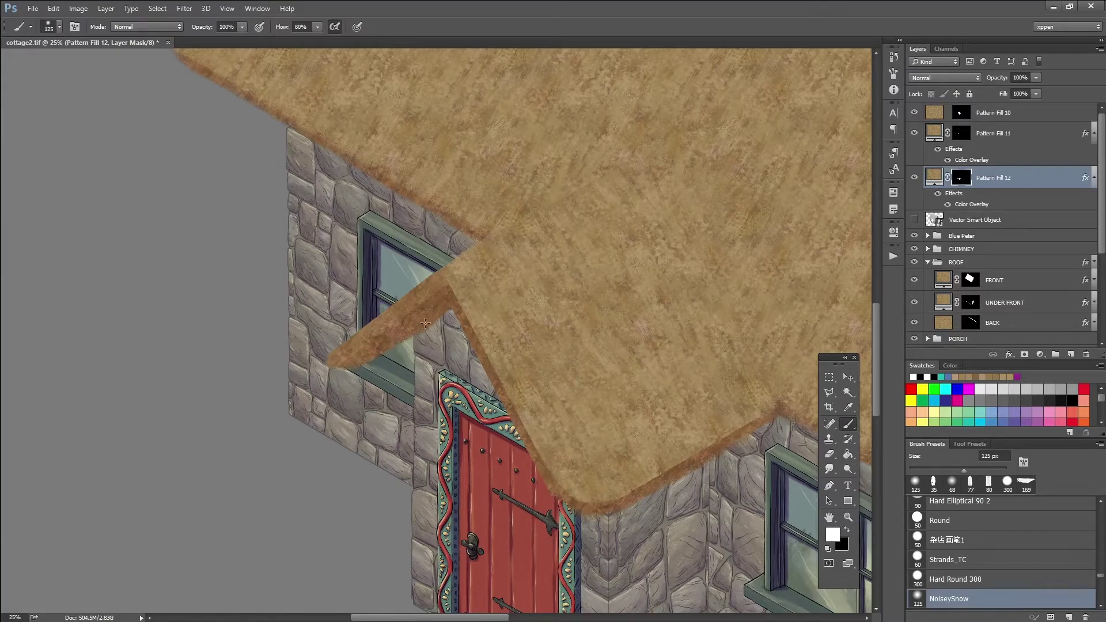
key("ctrl+minus")
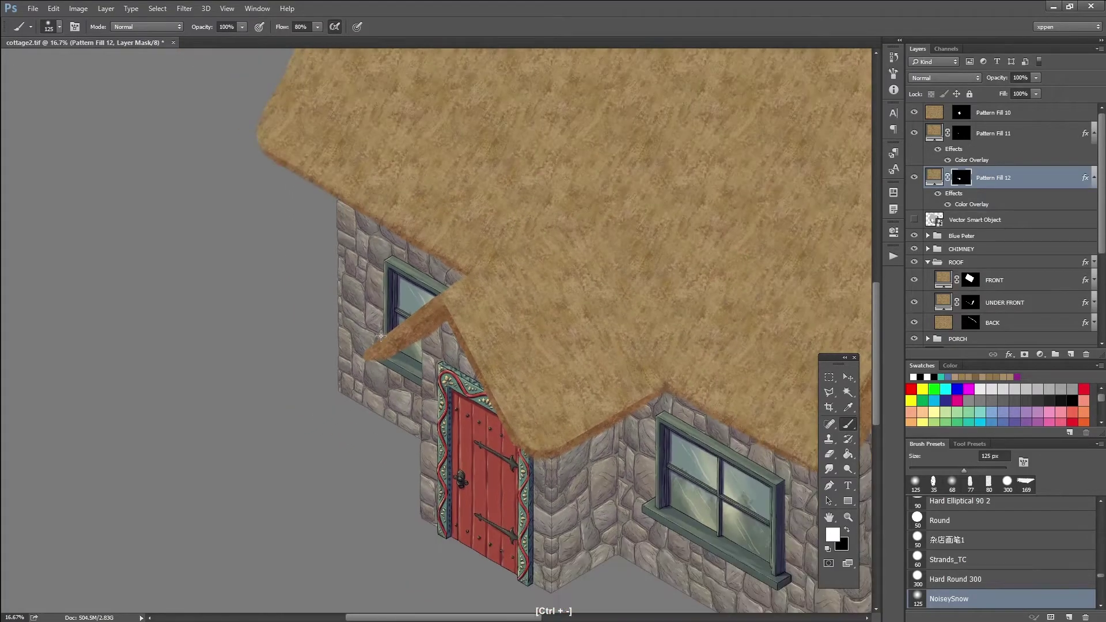
key("ctrl+minus")
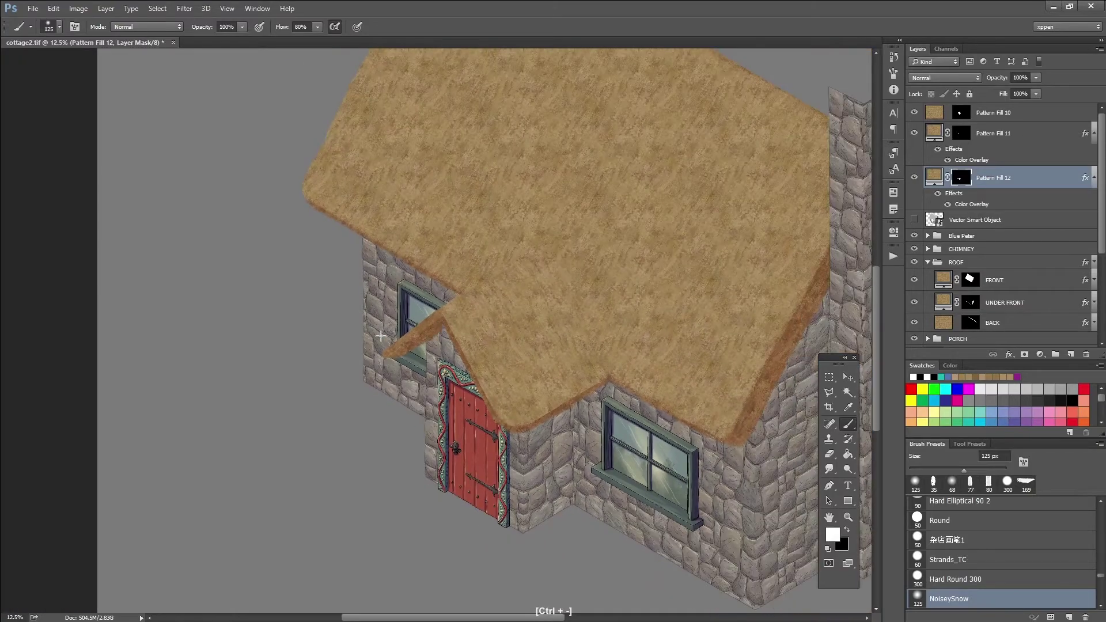
key("ctrl+minus")
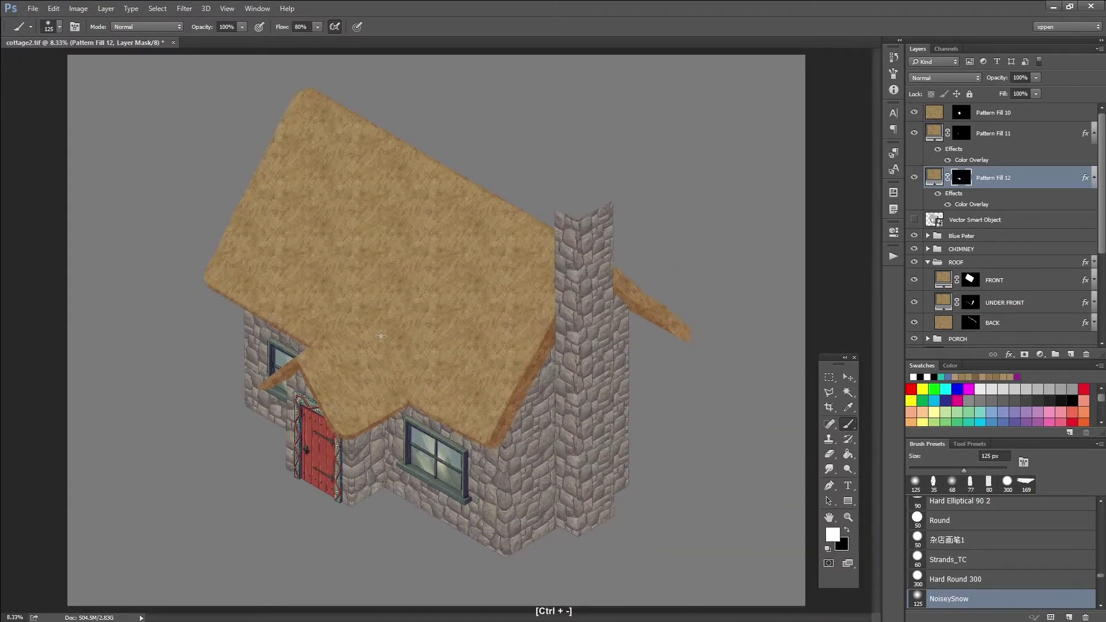
key("ctrl+equal")
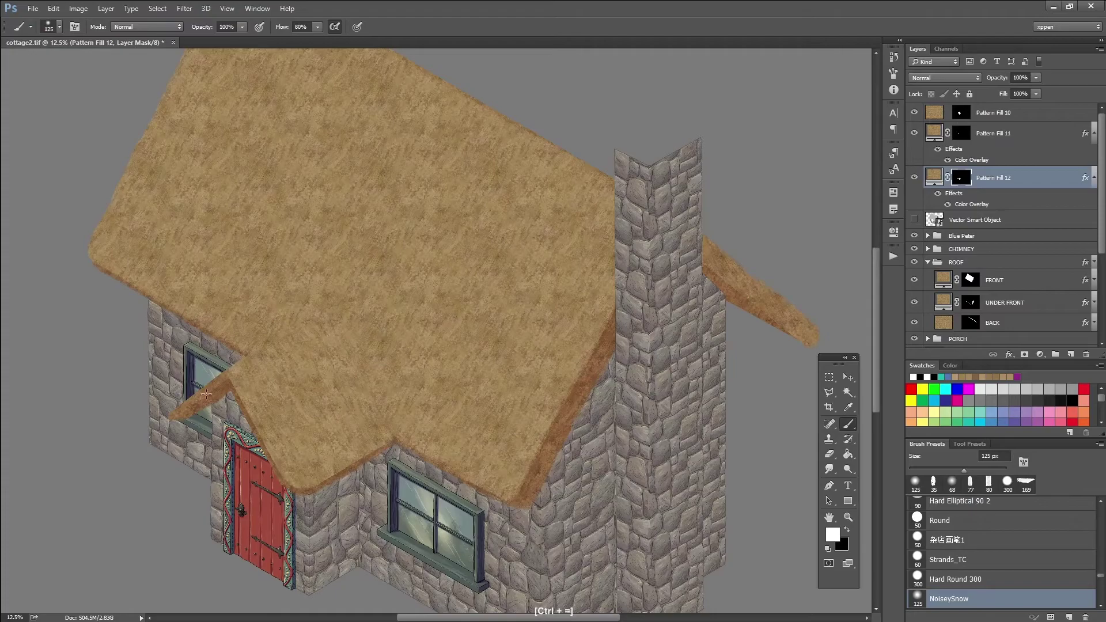
left_click_drag(209, 427, 187, 408)
key("ctrl+minus")
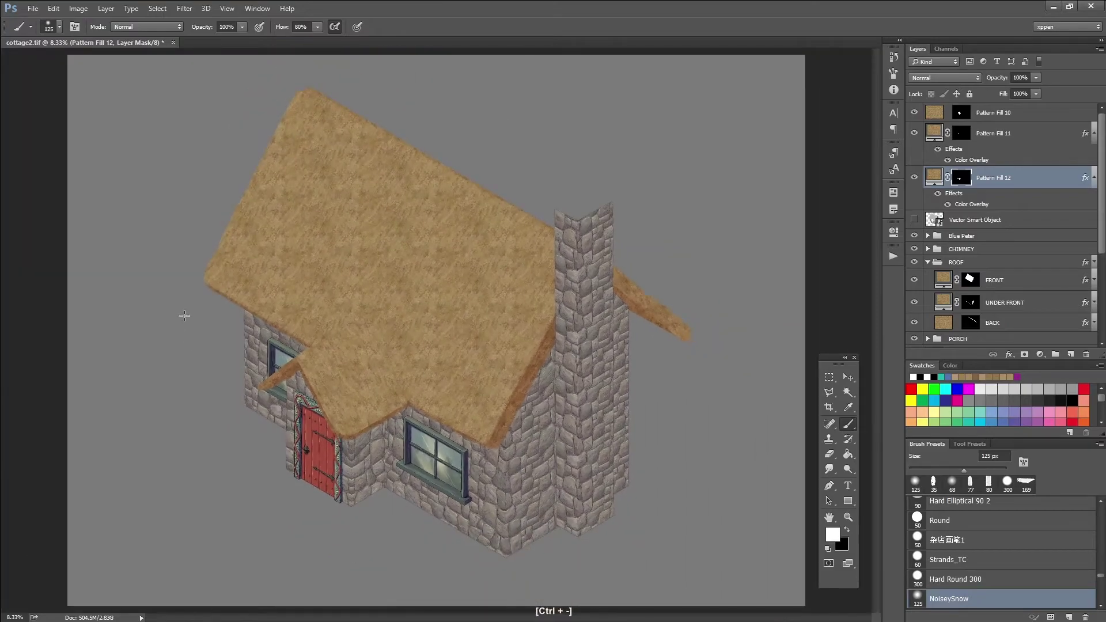
Examine the top of the chimney and activate the Polygonal Lasso tool.
key("ctrl+equal")
left_click_drag(579, 420, 537, 451)
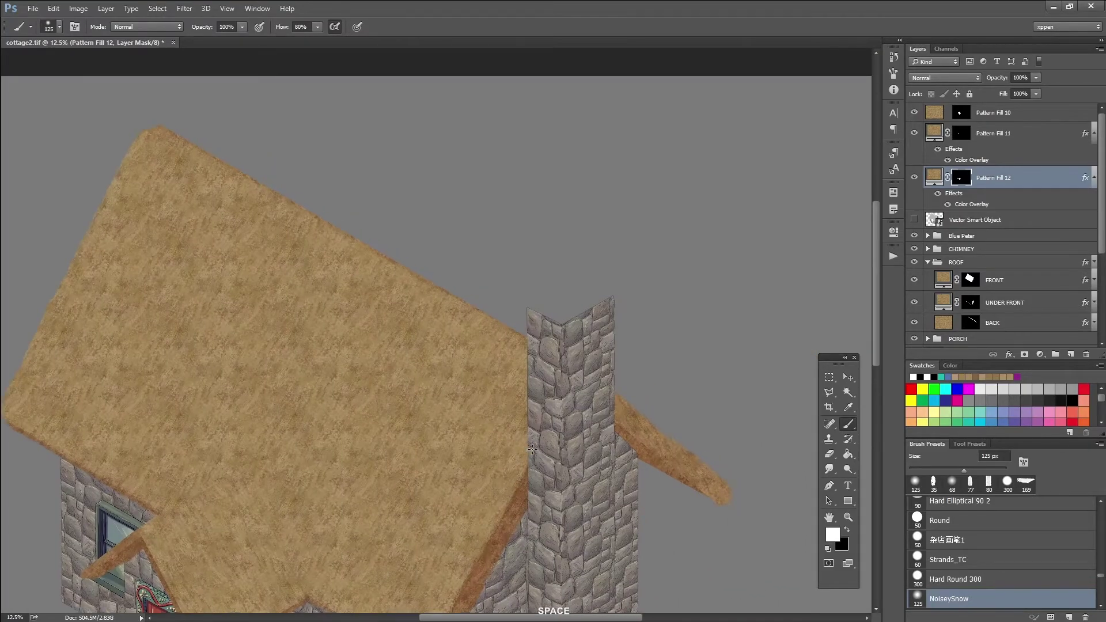
key("ctrl+equal")
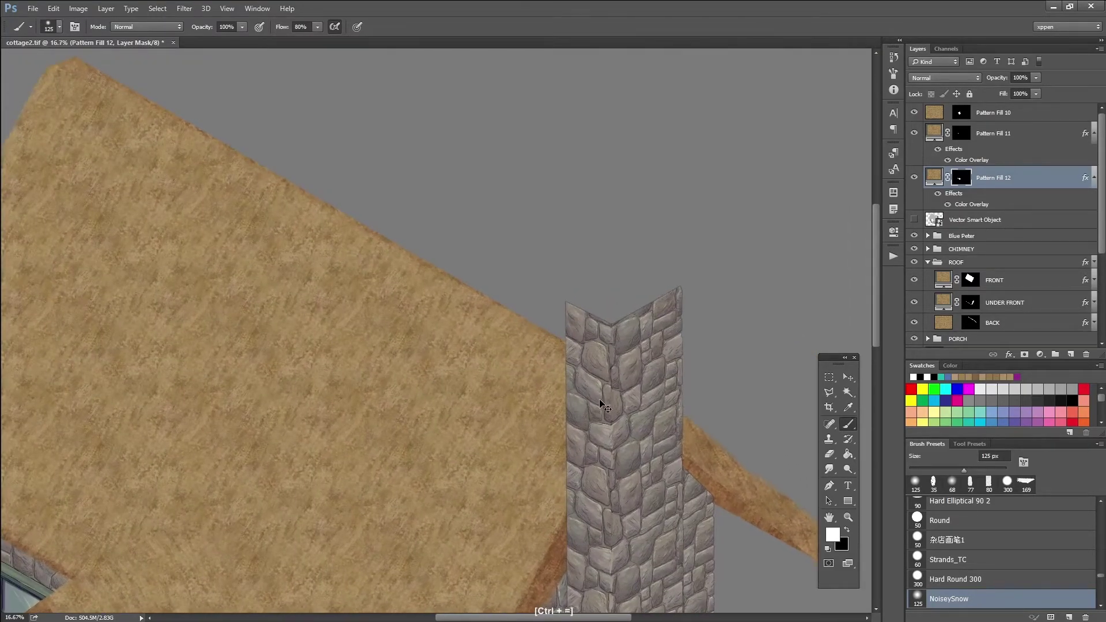
key("ctrl+equal")
left_click_drag(682, 465, 553, 416)
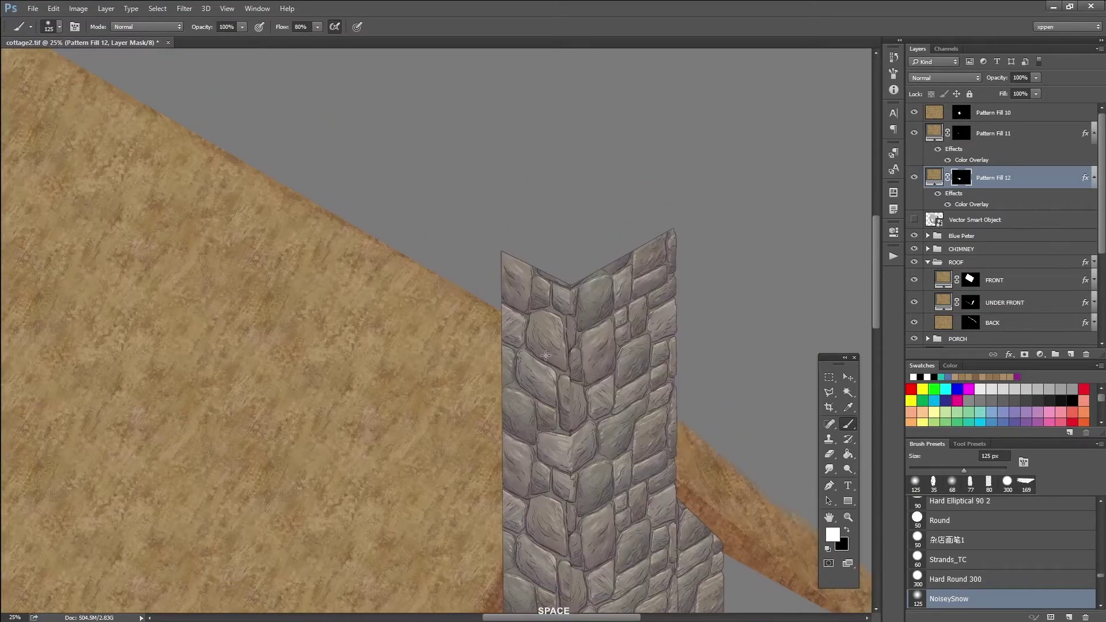
left_click(830, 394)
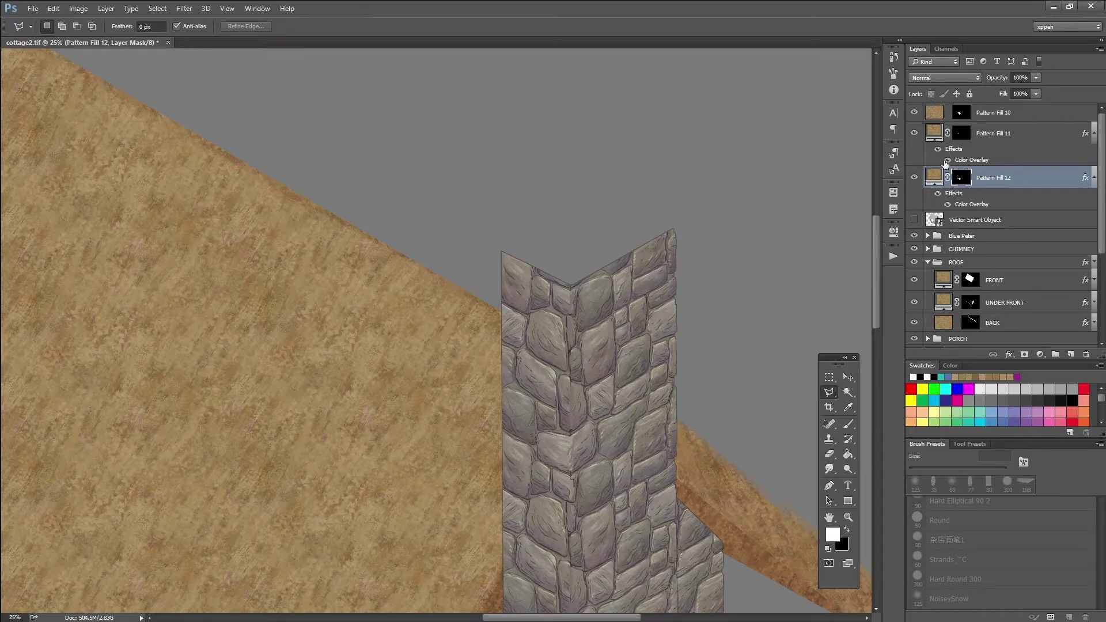
Move the Vector Smart Object layer to the top of the stack, and group Pattern Fill 10, 11 and 12 as PORCH ROOF.
left_click_drag(980, 222, 963, 107)
left_click(1043, 138)
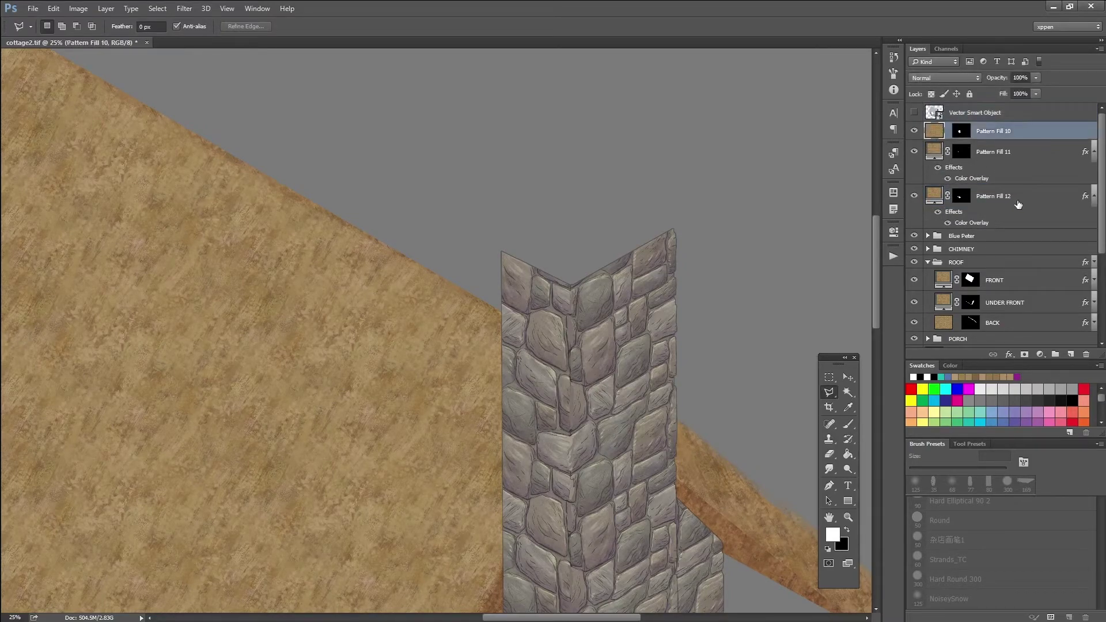
left_click(1021, 201, "shift")
key("ctrl+g")
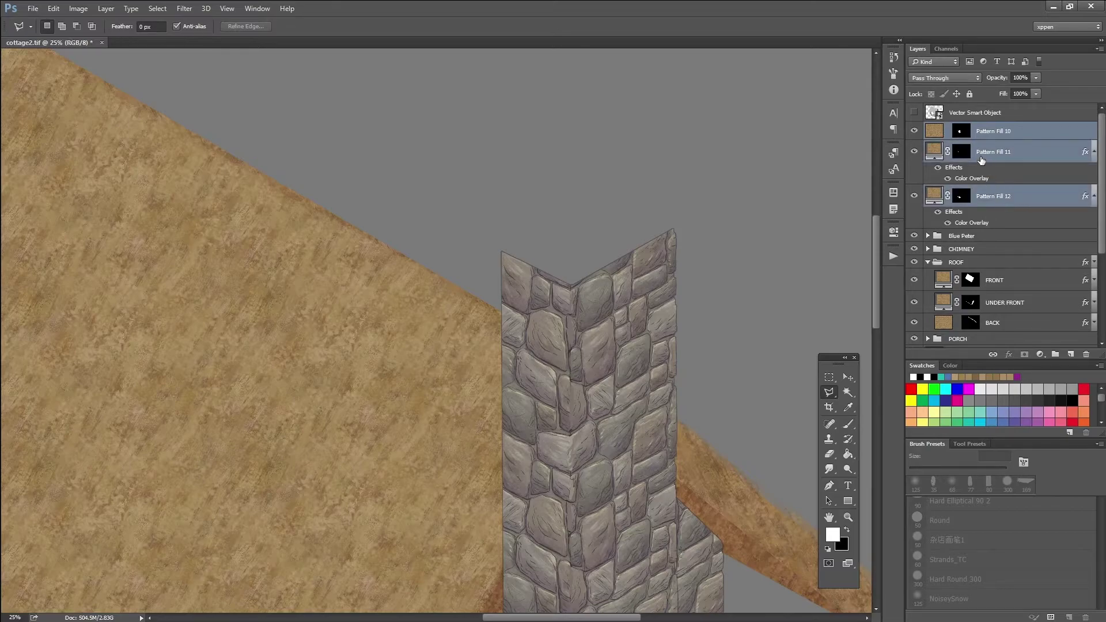
double_click(961, 129)
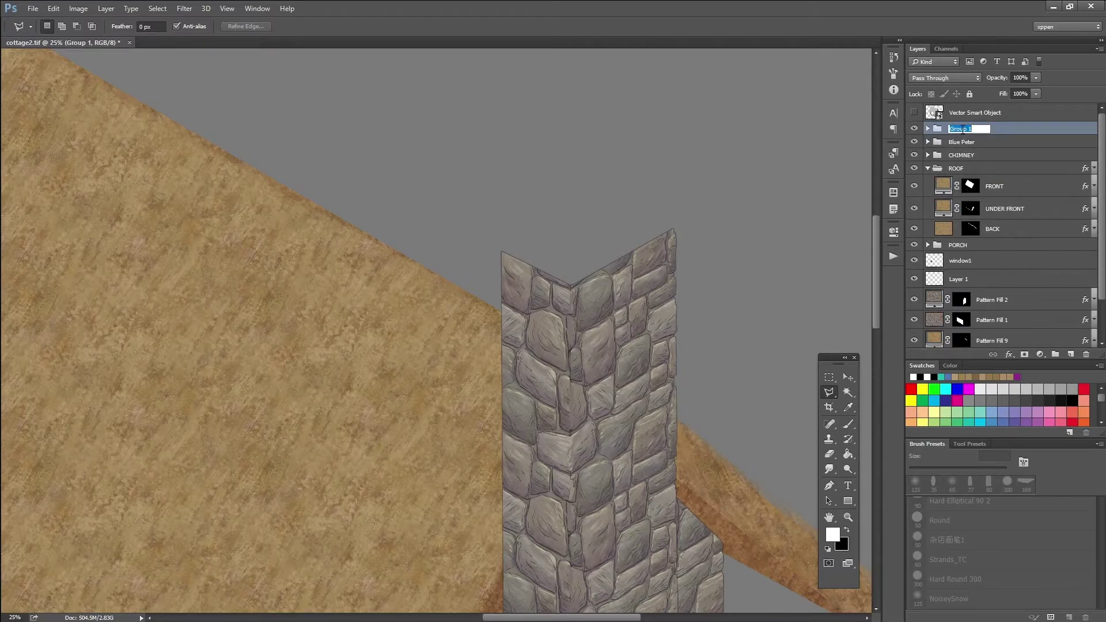
type("P")
key("Return")
Expand the CHIMNEY group, show the Vector Smart Object layer and set its blend mode to Soft Light.
left_click(928, 155)
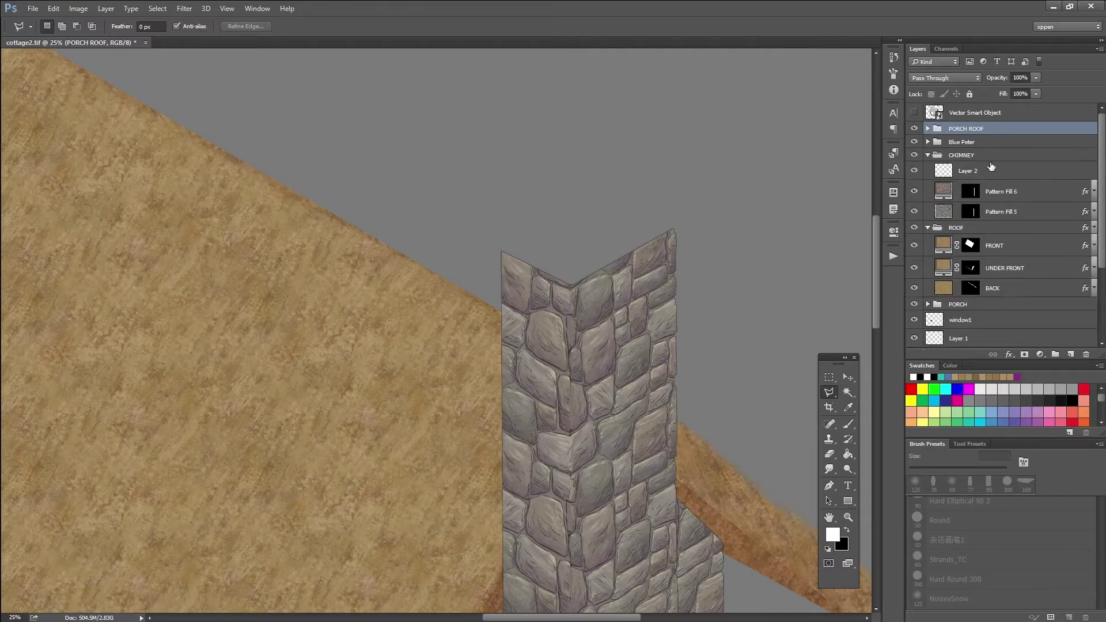
left_click(1038, 211)
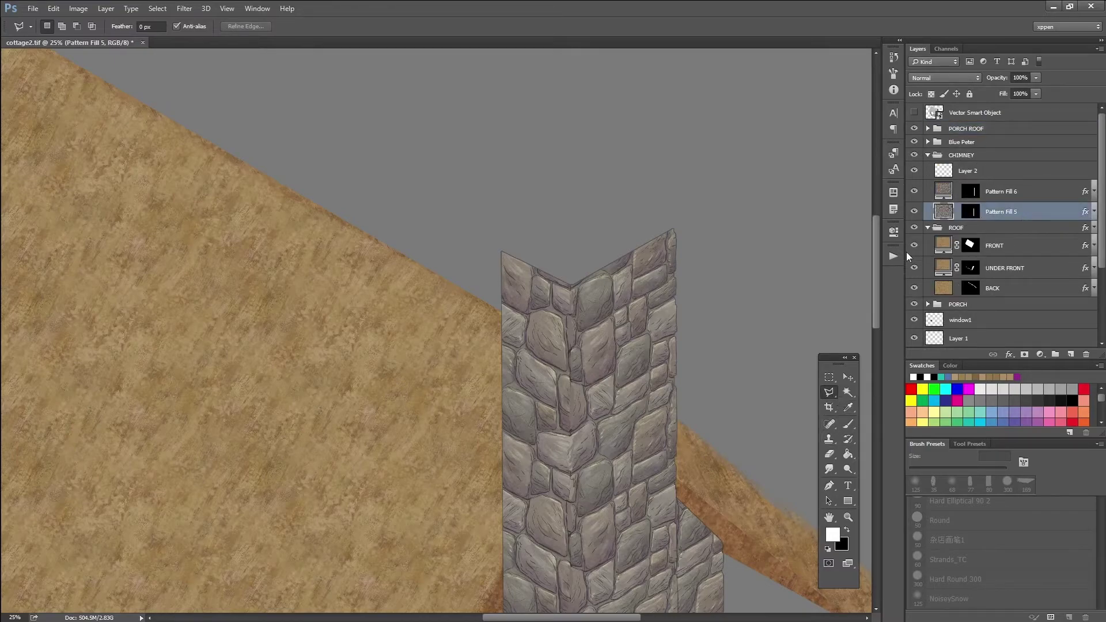
left_click(914, 114)
left_click(973, 112)
left_click(945, 78)
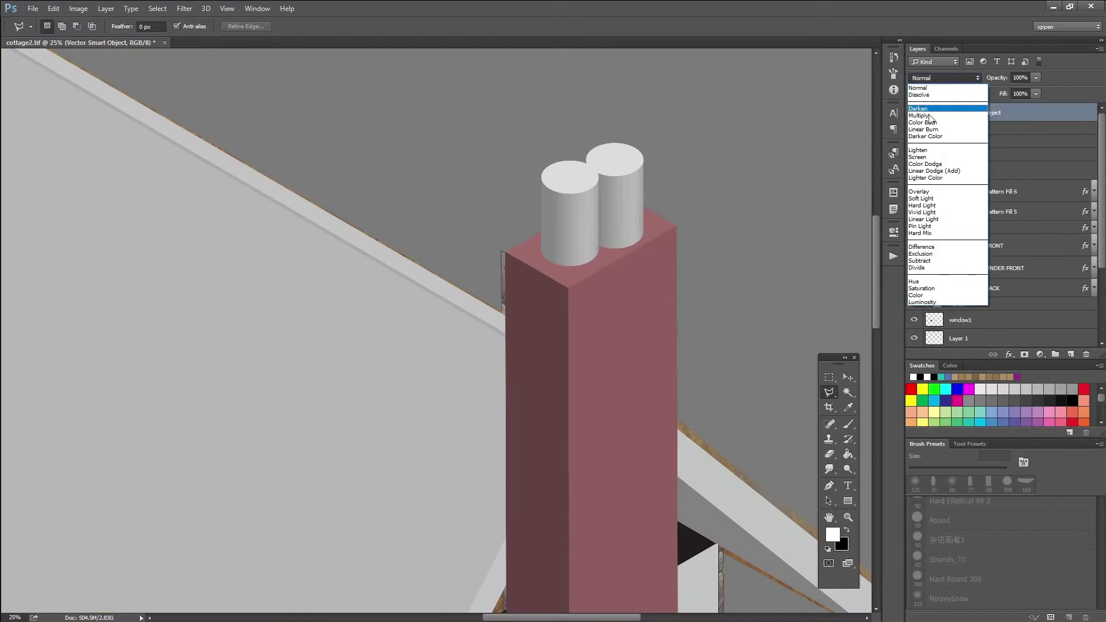
left_click(924, 201)
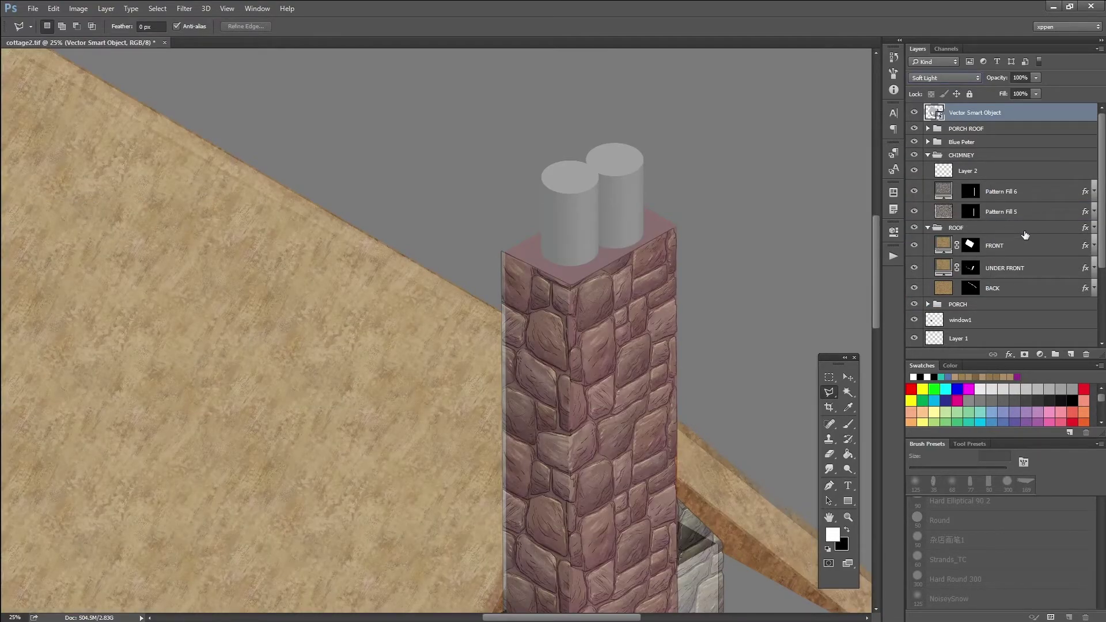
Select the Pattern Fill 5 layer and outline the chimney's top face with the Polygonal Lasso, overlapping the stone walls below.
left_click(1034, 214)
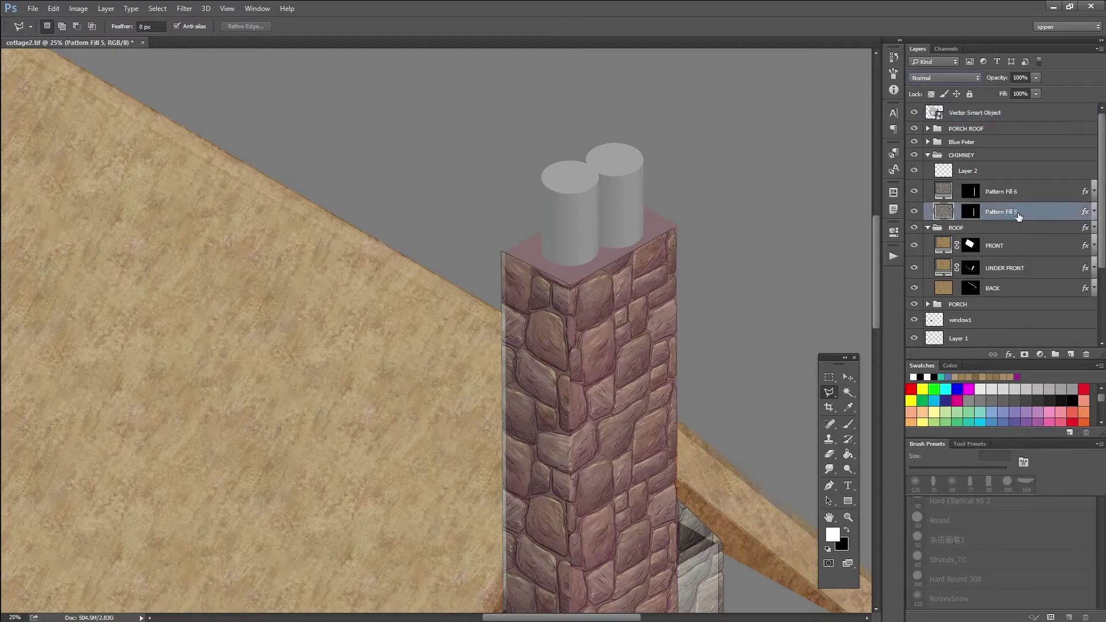
left_click(502, 251)
left_click(615, 196)
left_click(628, 303)
left_click(521, 305)
left_click(502, 252)
Fill the chimney top selection with a grey-brown stone pattern at 100% scale, place that layer beneath Pattern Fill 5, and hide the Vector Smart Object.
left_click(1040, 354)
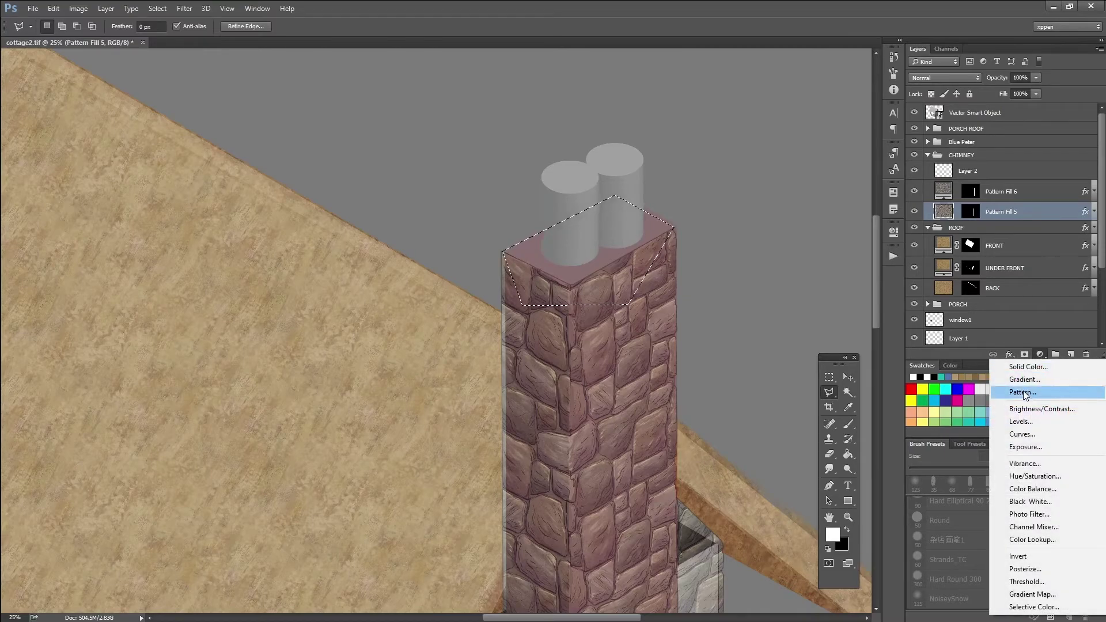
left_click(1023, 393)
left_click(646, 396)
scroll(633, 490, "up", 8)
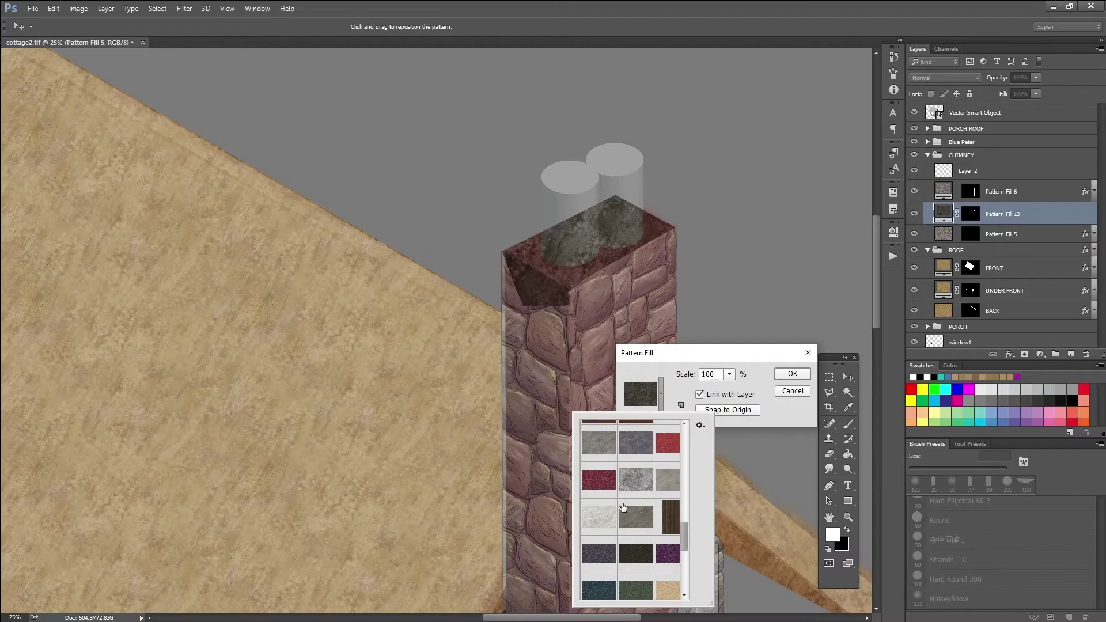
left_click(634, 515)
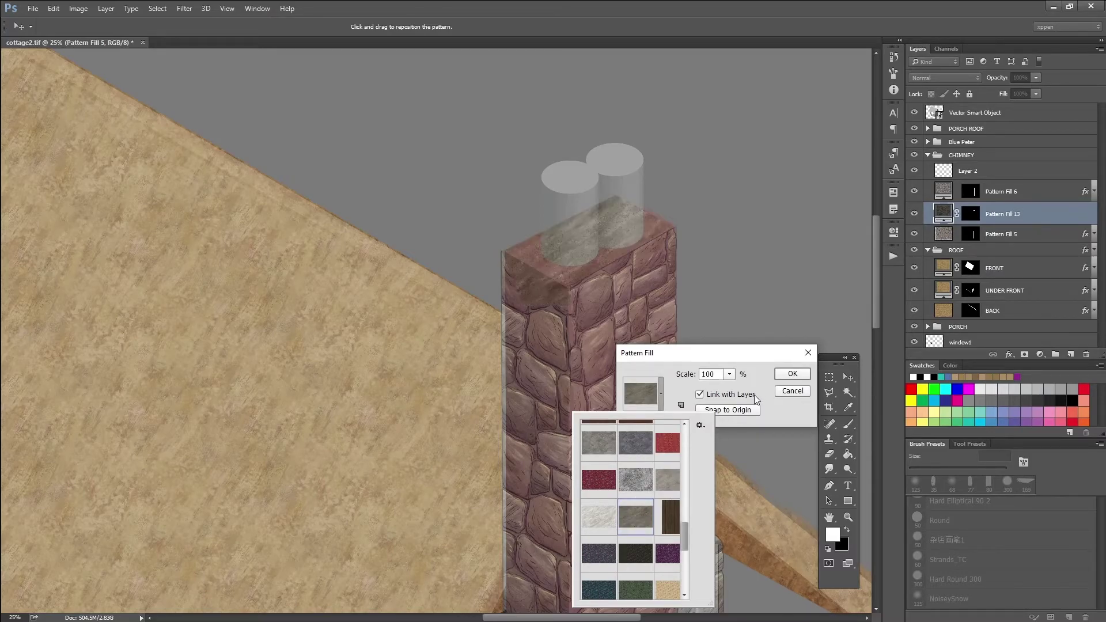
left_click(793, 373)
left_click(792, 373)
left_click_drag(1024, 214, 1025, 239)
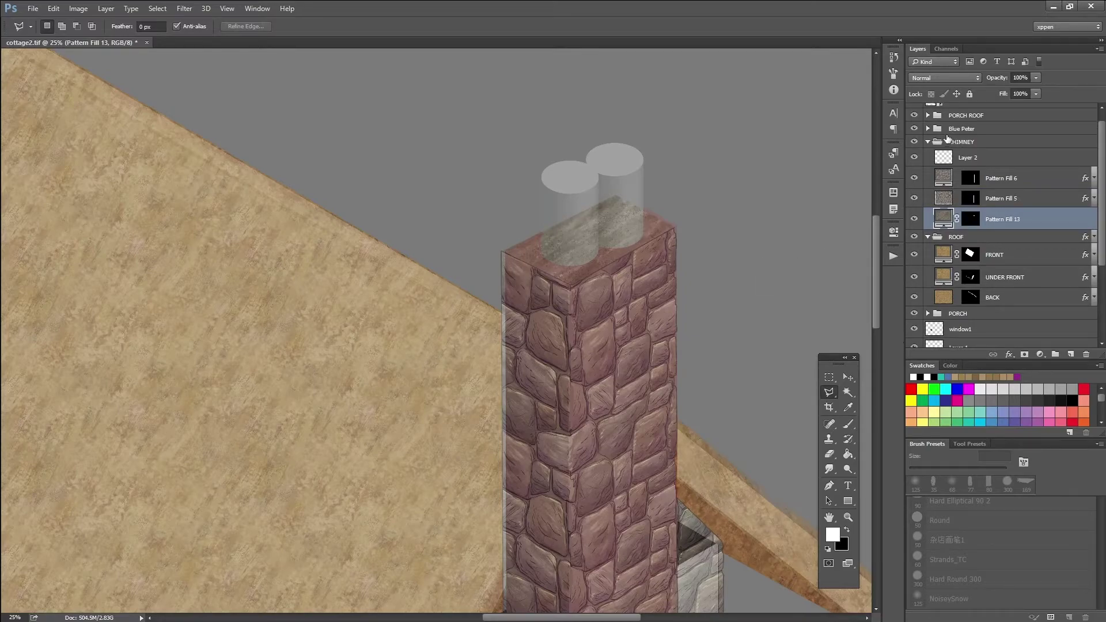
scroll(938, 138, "up", 1)
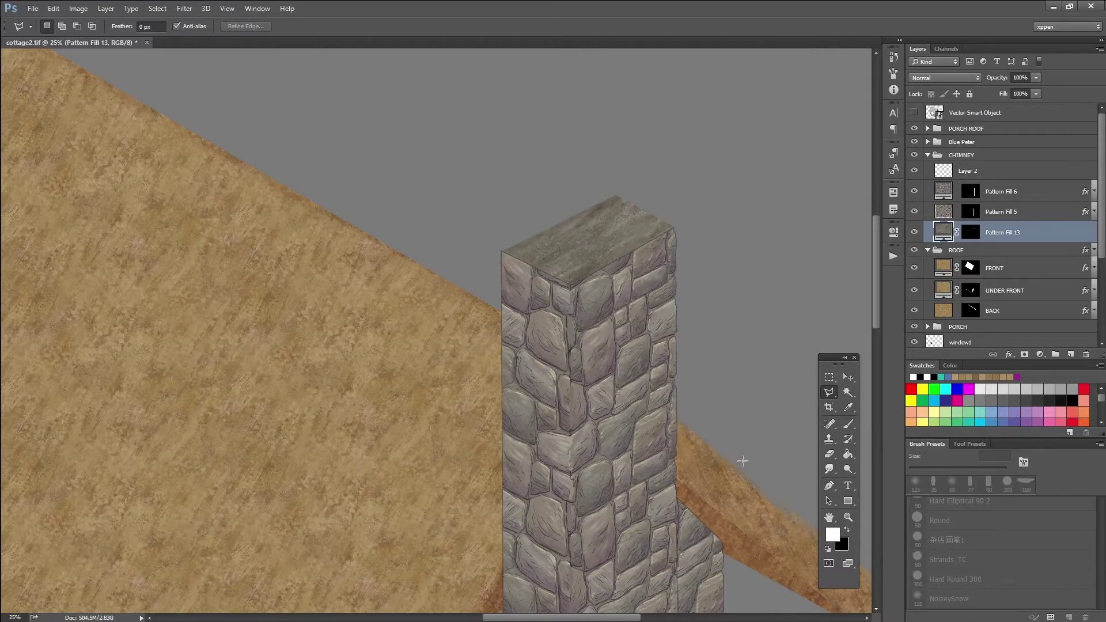
Roughen the chimney's left edge by painting white on Pattern Fill 5's mask with the 35 px brush.
left_click(850, 426)
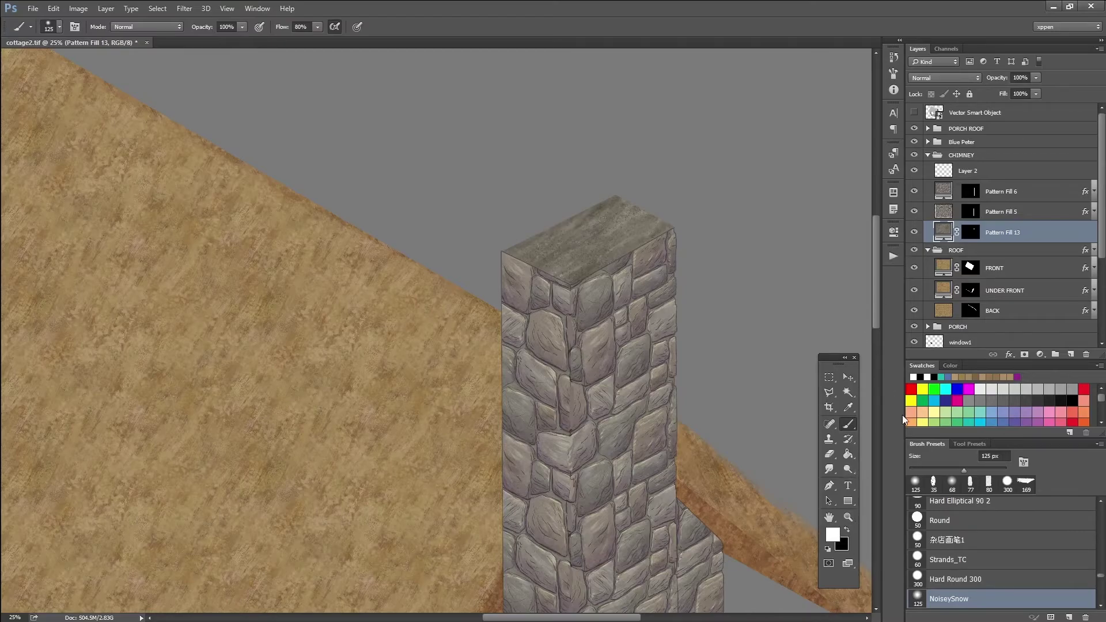
left_click(934, 483)
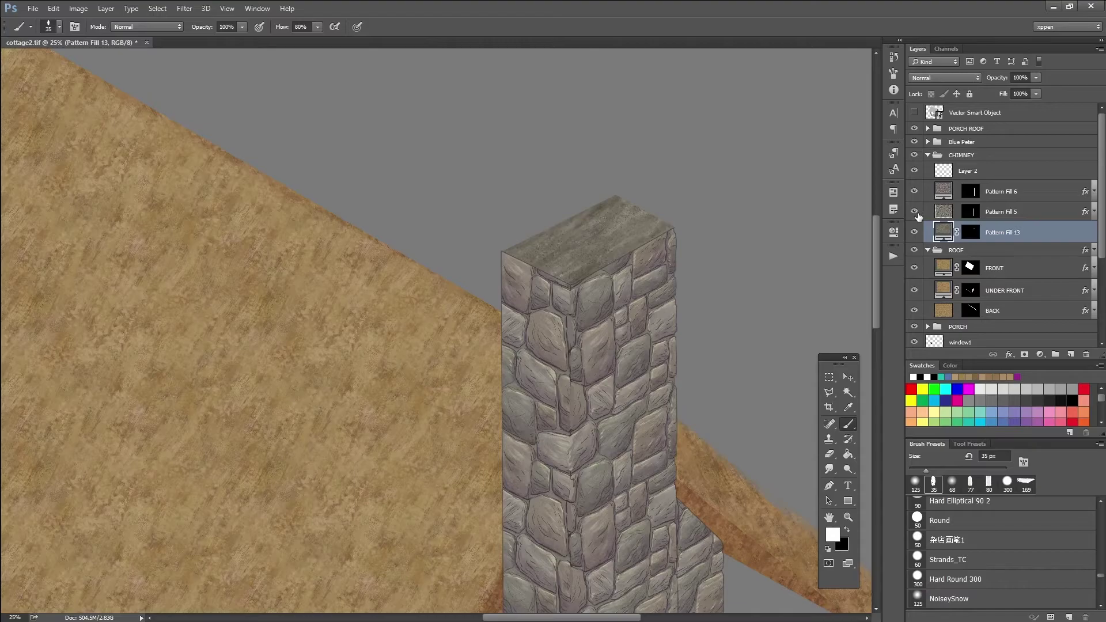
left_click(914, 211)
left_click(915, 211)
left_click(970, 211)
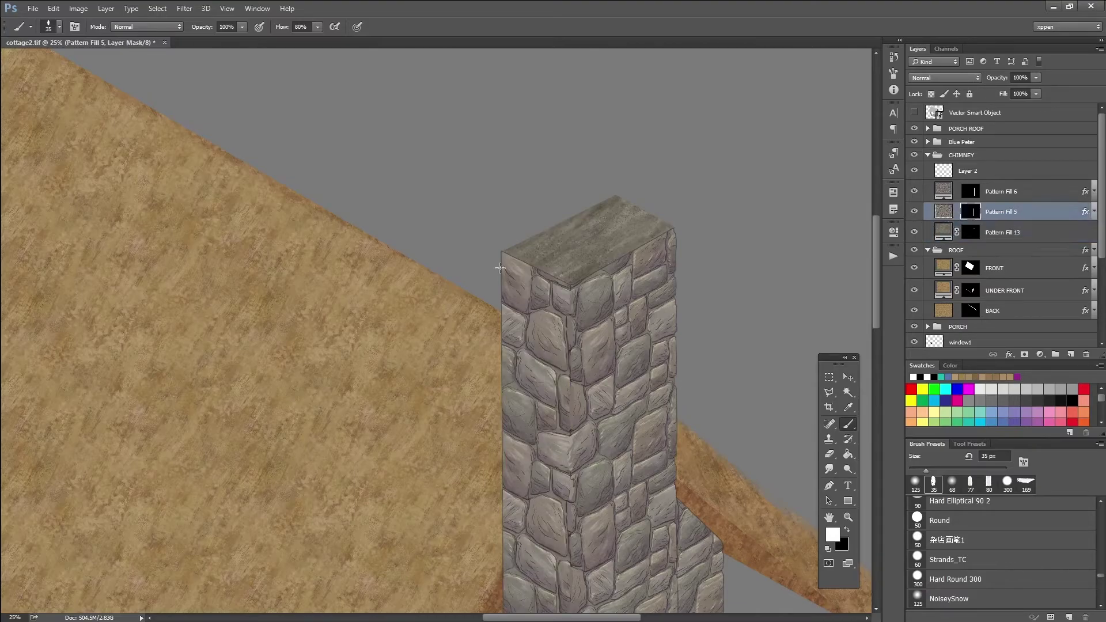
left_click_drag(503, 260, 503, 329)
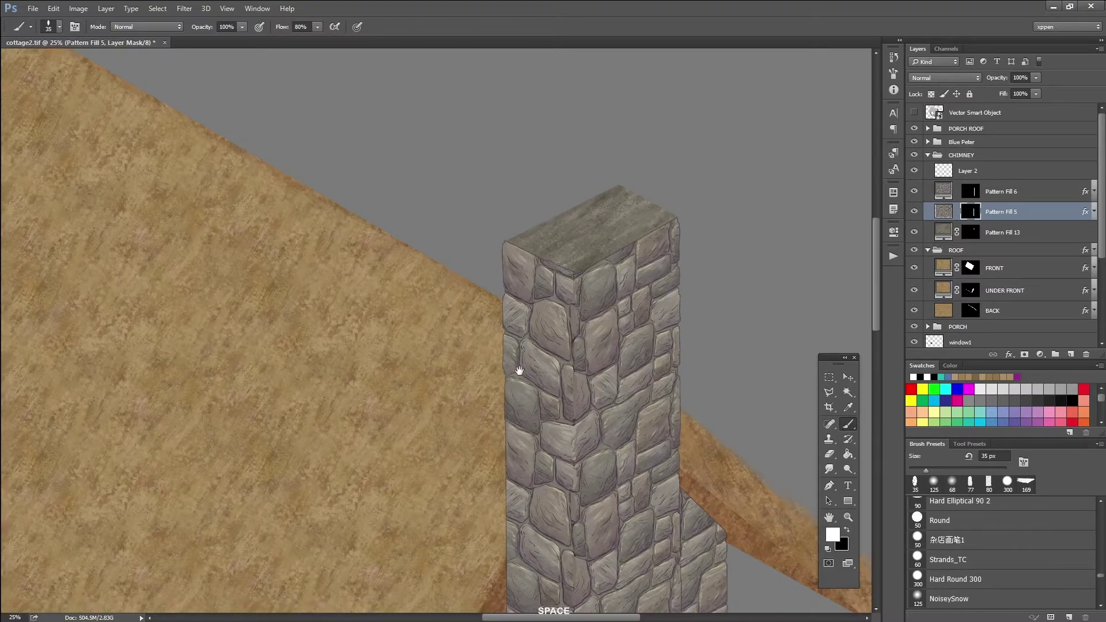
left_click_drag(499, 514, 508, 370)
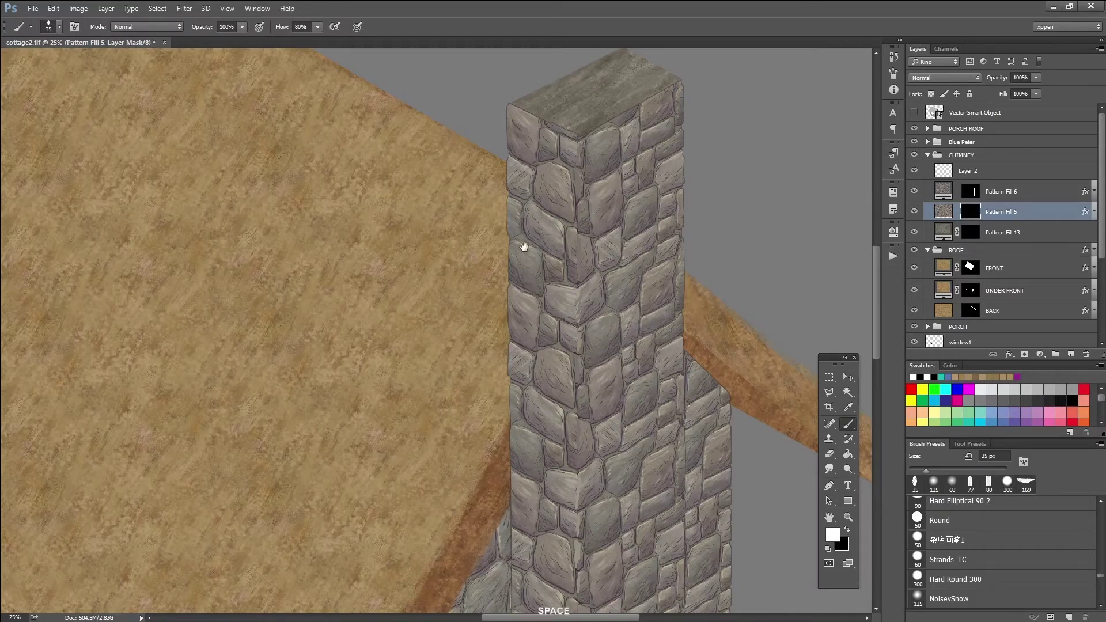
Roughen the chimney's bottom edges by painting white on the masks of Pattern Fill 5 and Pattern Fill 6.
scroll(530, 363, "down", 5)
scroll(519, 551, "down", 8)
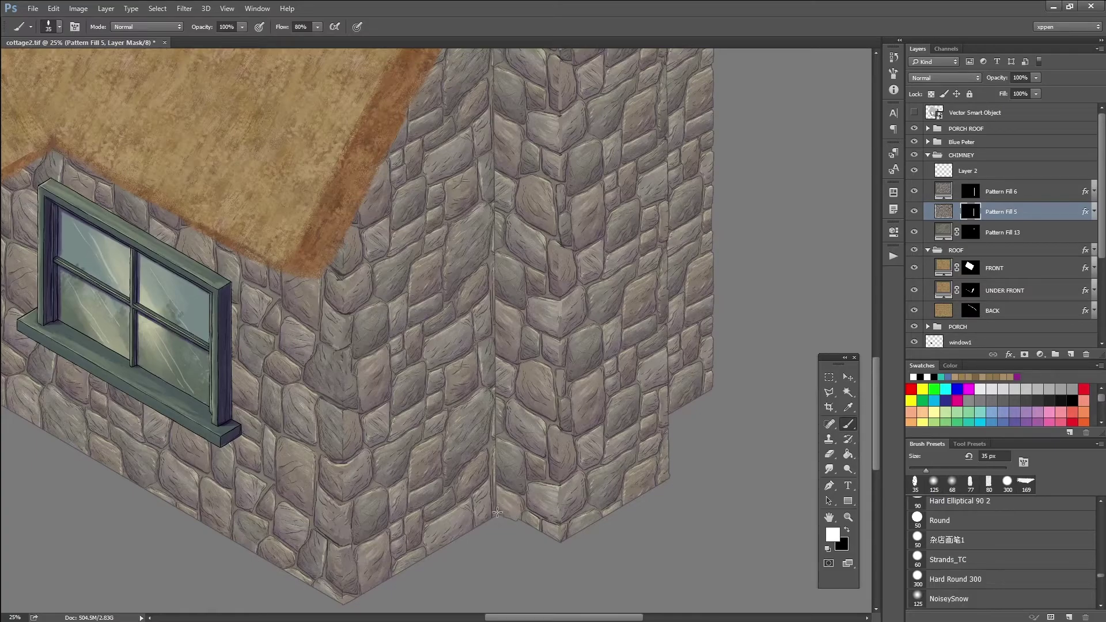
mouse_move(520, 520)
left_mouse_down()
mouse_move(560, 543)
mouse_move(562, 526)
mouse_move(598, 521)
left_mouse_up()
key("ctrl+alt+z")
left_click(970, 232)
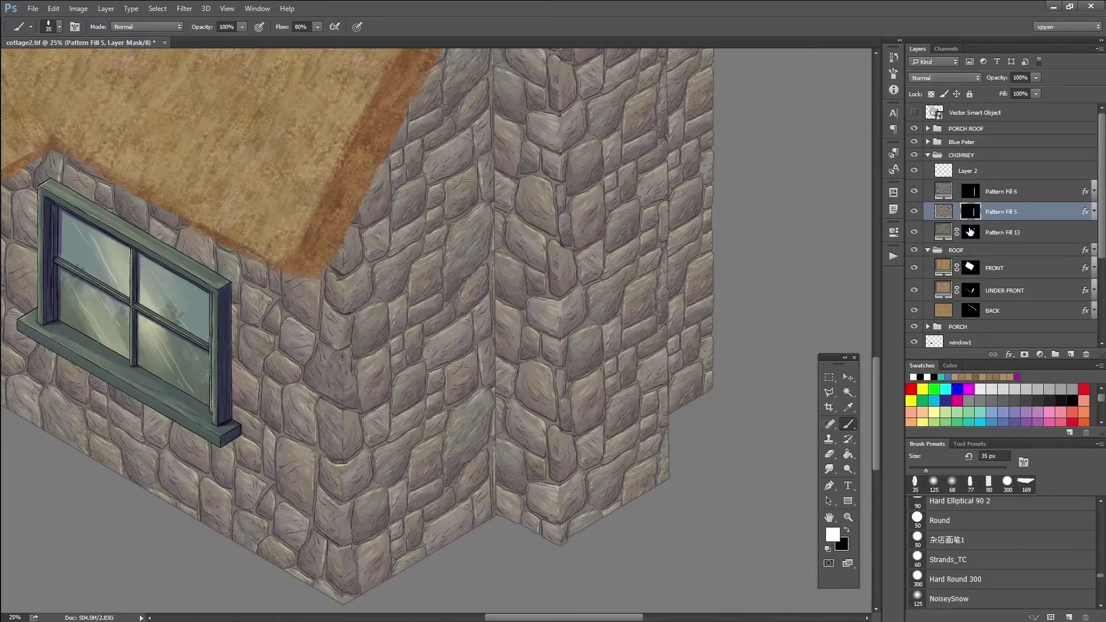
left_click(971, 191)
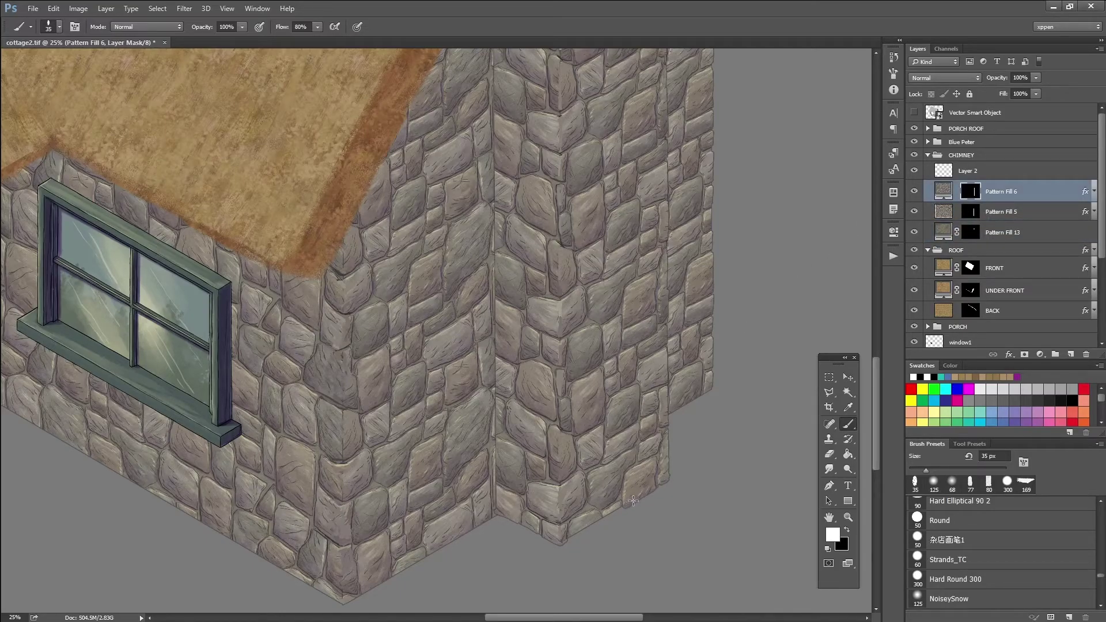
left_click_drag(588, 527, 586, 527)
Show the Vector Smart Object overlay and add a new empty layer above Pattern Fill 6 in the CHIMNEY group.
scroll(607, 496, "down", 4)
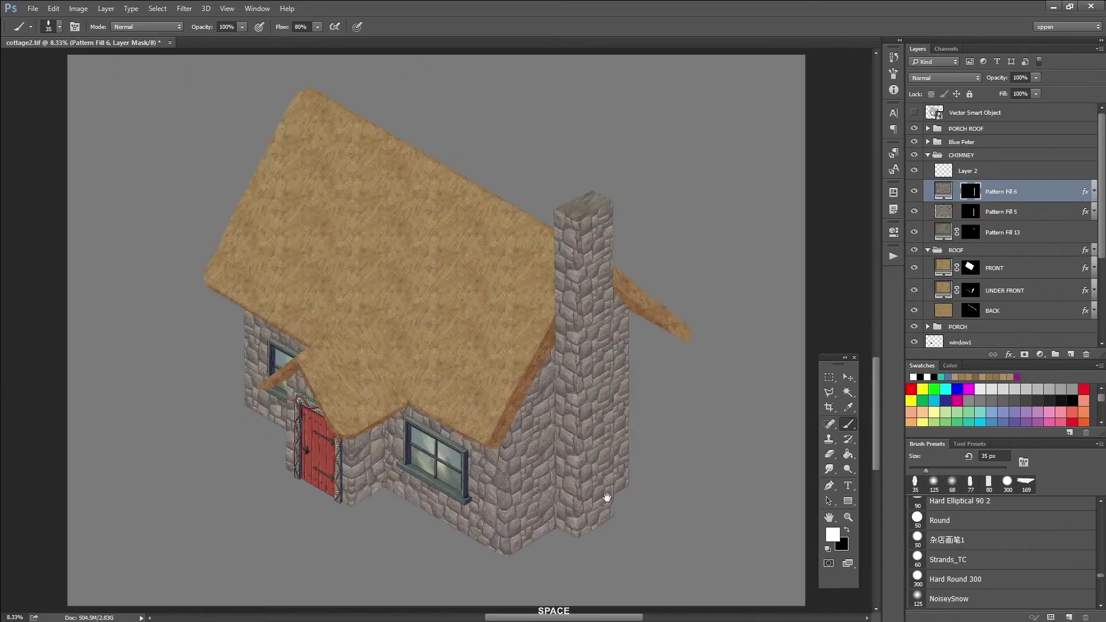
scroll(607, 497, "up", 2)
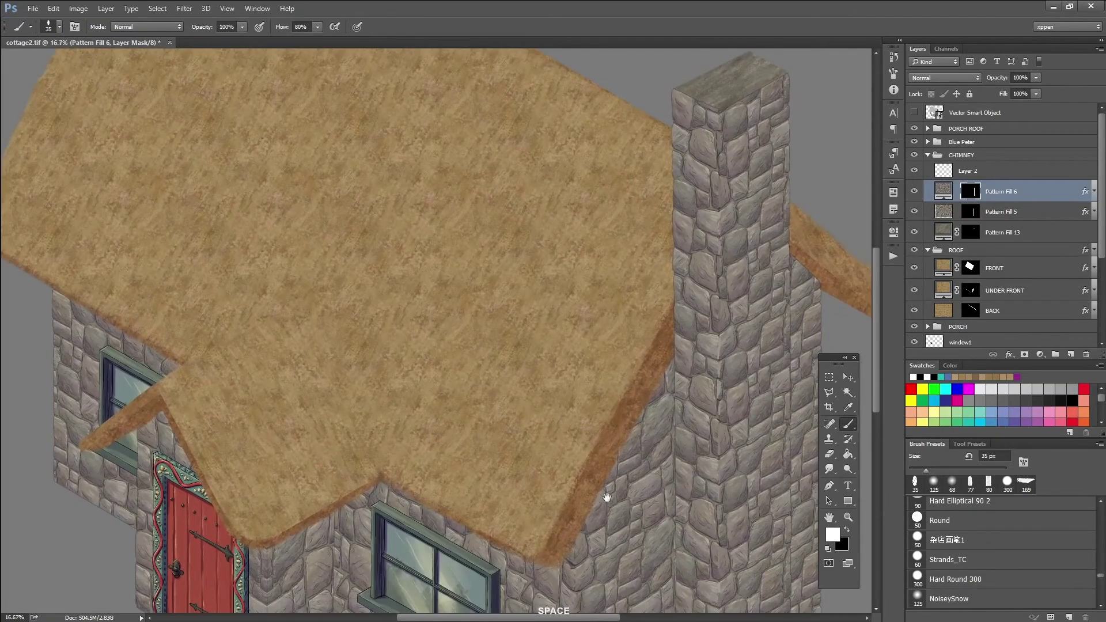
left_click_drag(607, 496, 570, 588)
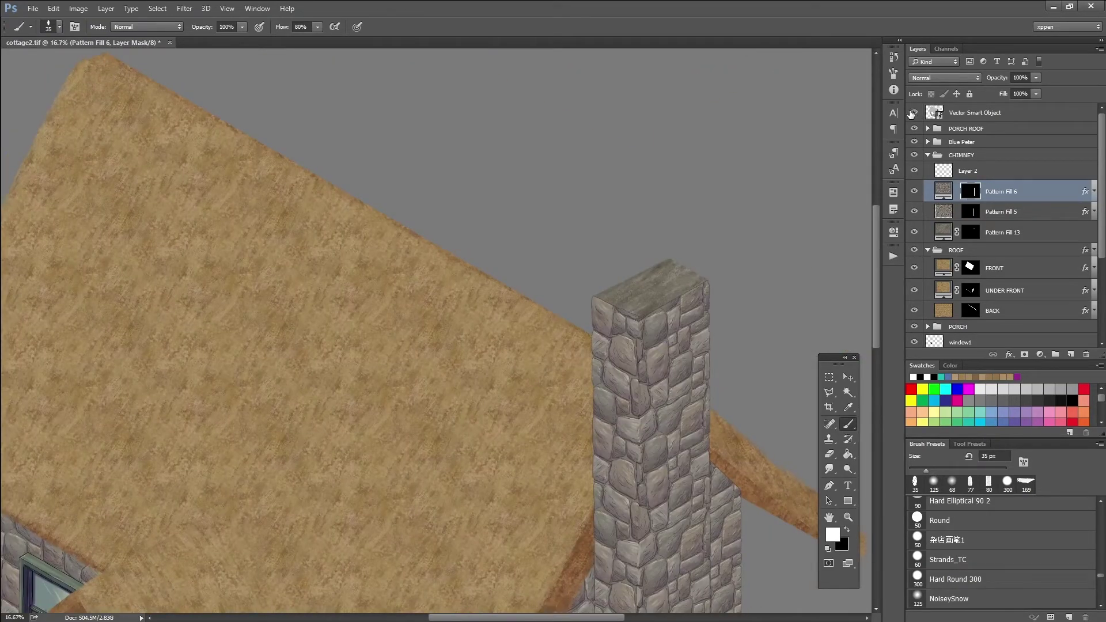
left_click(912, 113)
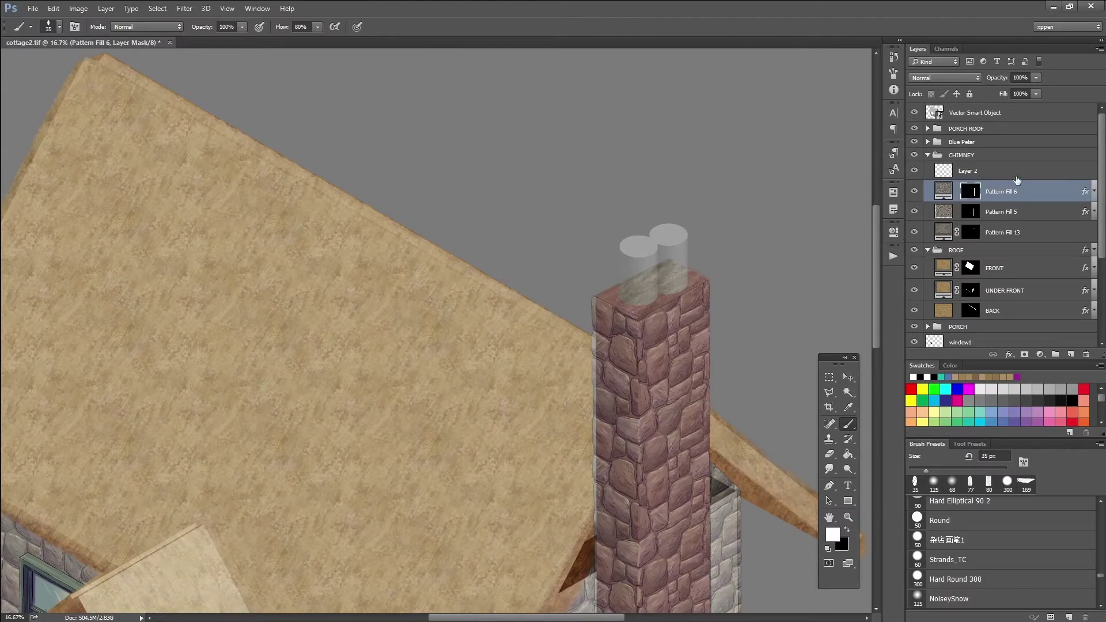
key("ctrl+2")
key("ctrl+shift+alt+n")
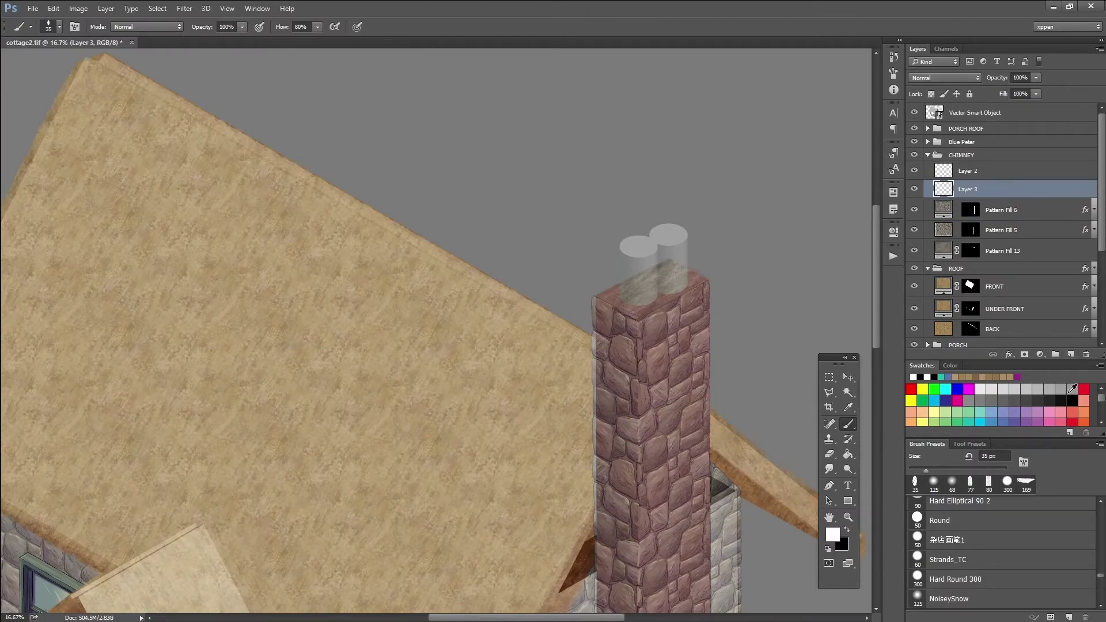
Outline the front chimney pot with a freehand Lasso selection.
right_click(828, 391)
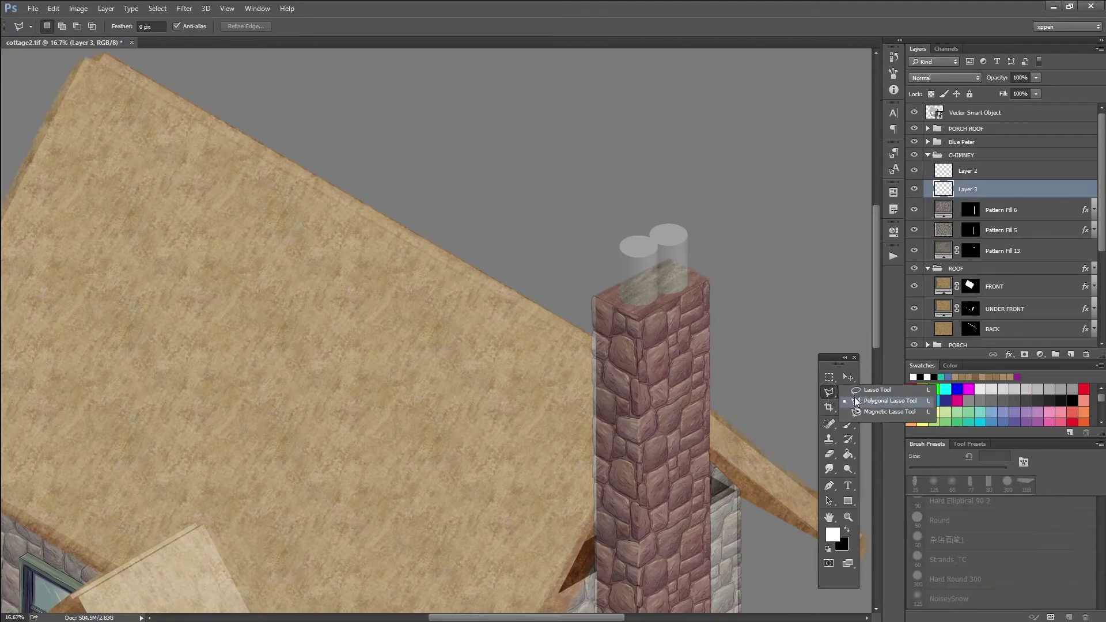
left_click(852, 391)
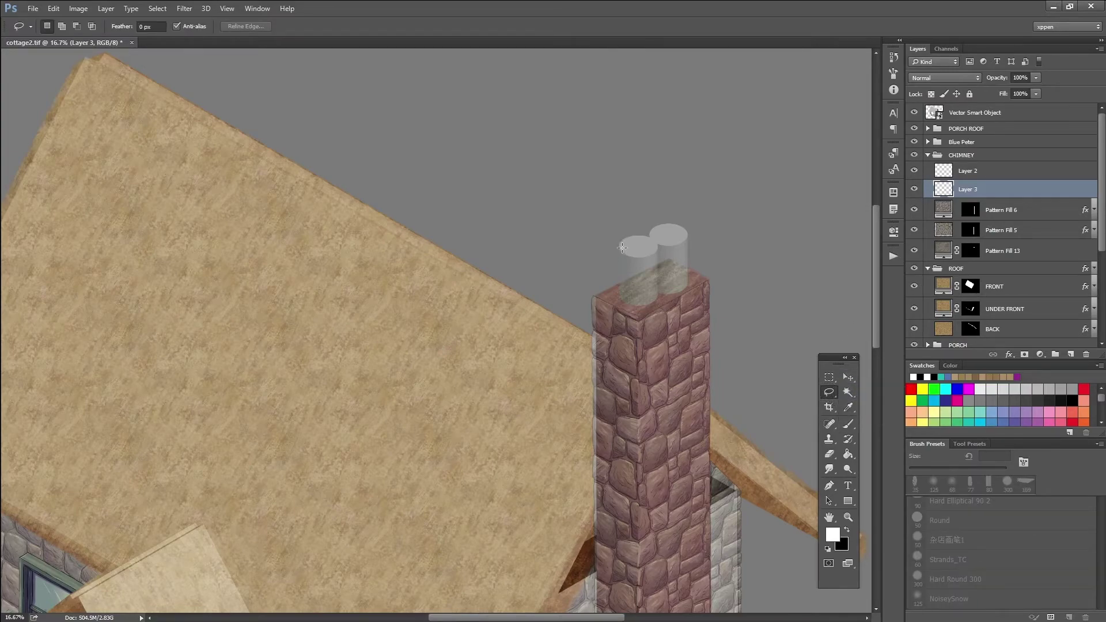
mouse_move(618, 250)
left_mouse_down()
mouse_move(624, 298)
mouse_move(652, 303)
mouse_move(653, 238)
mouse_move(621, 250)
left_mouse_up()
key("alt")
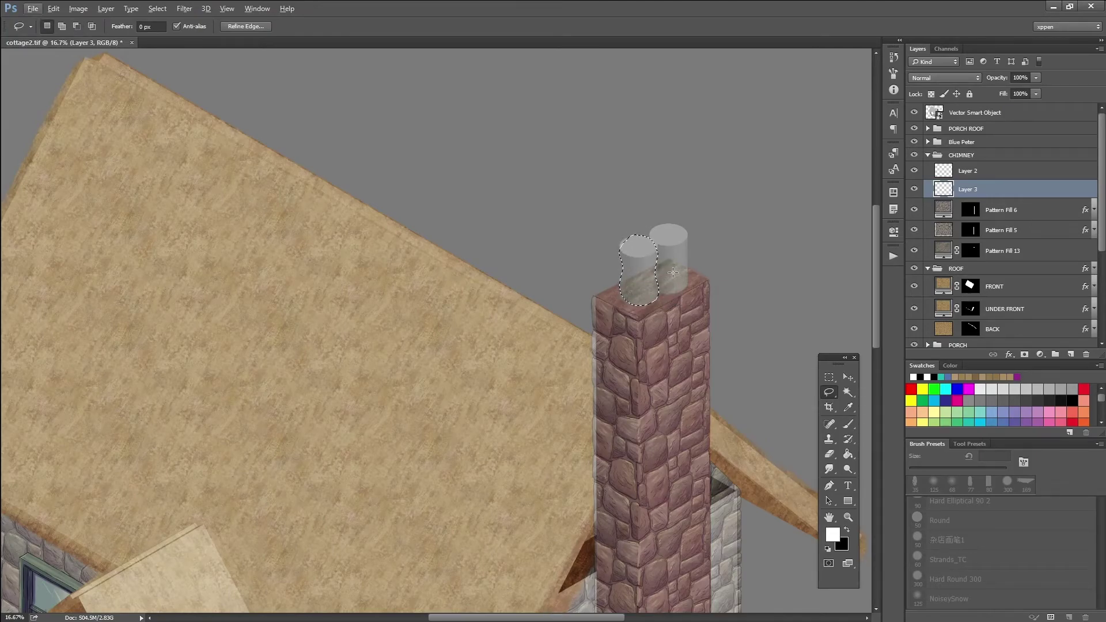
left_click(1040, 355)
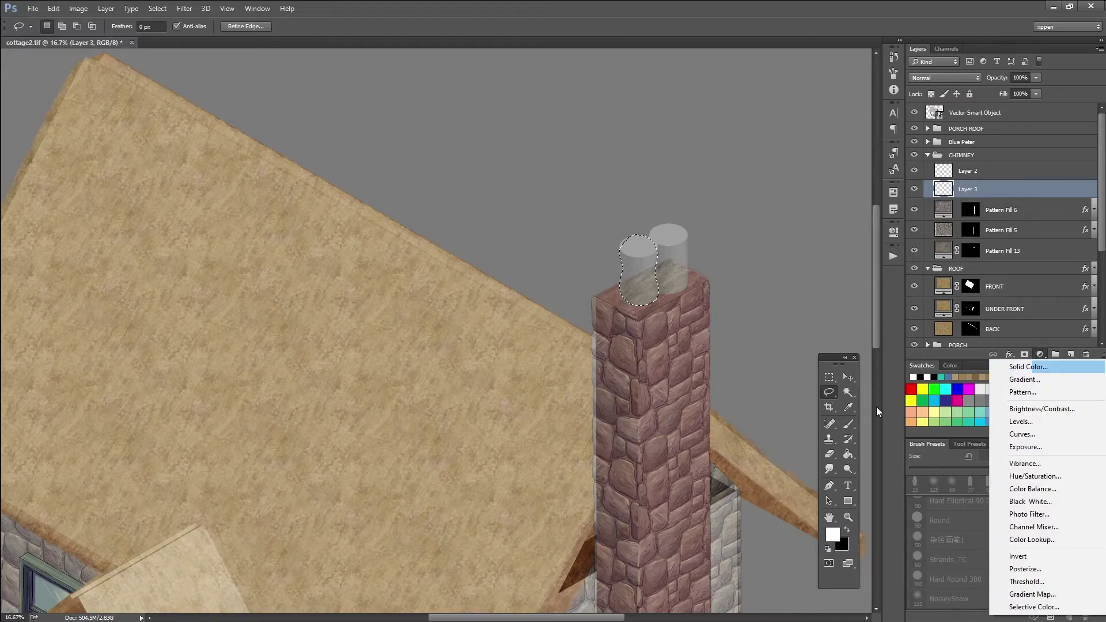
left_click(1021, 392)
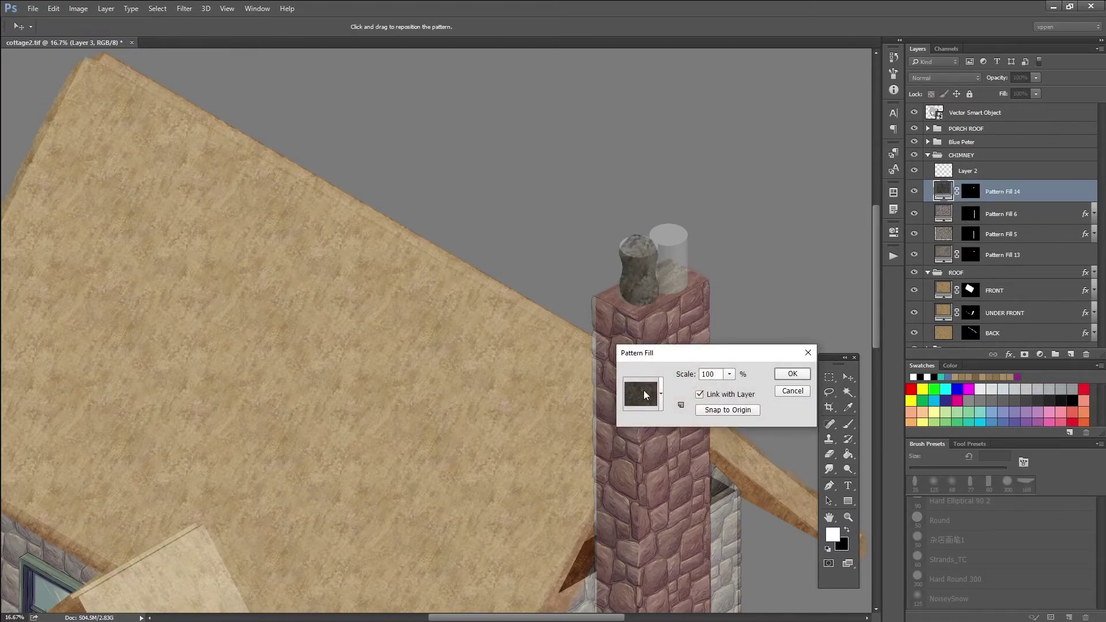
left_click(645, 396)
left_click(623, 521)
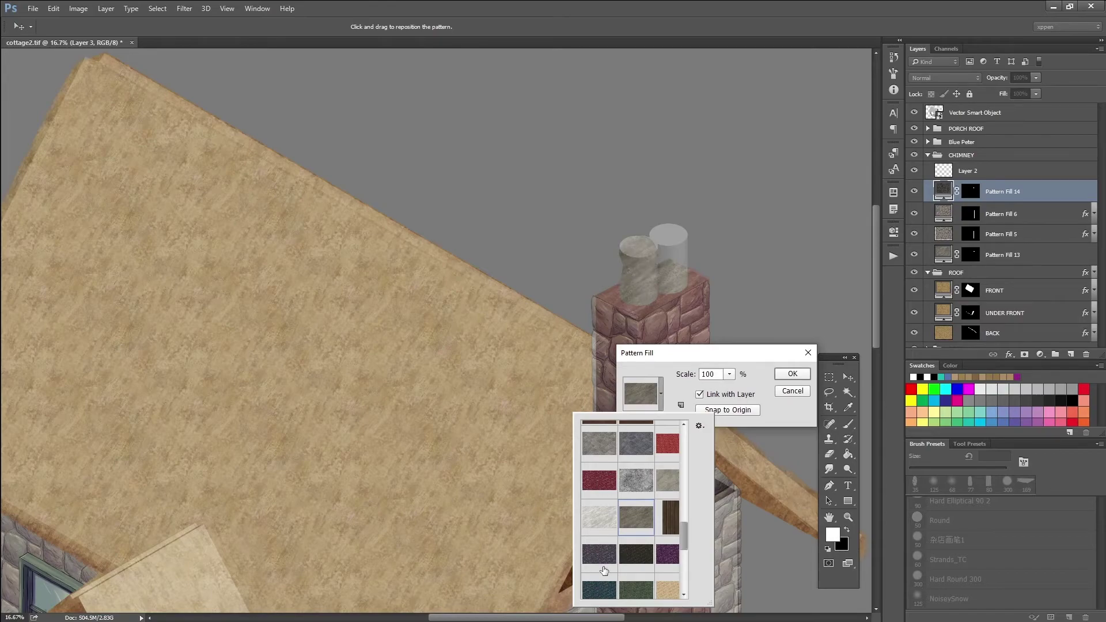
left_click(789, 391)
left_click(789, 391)
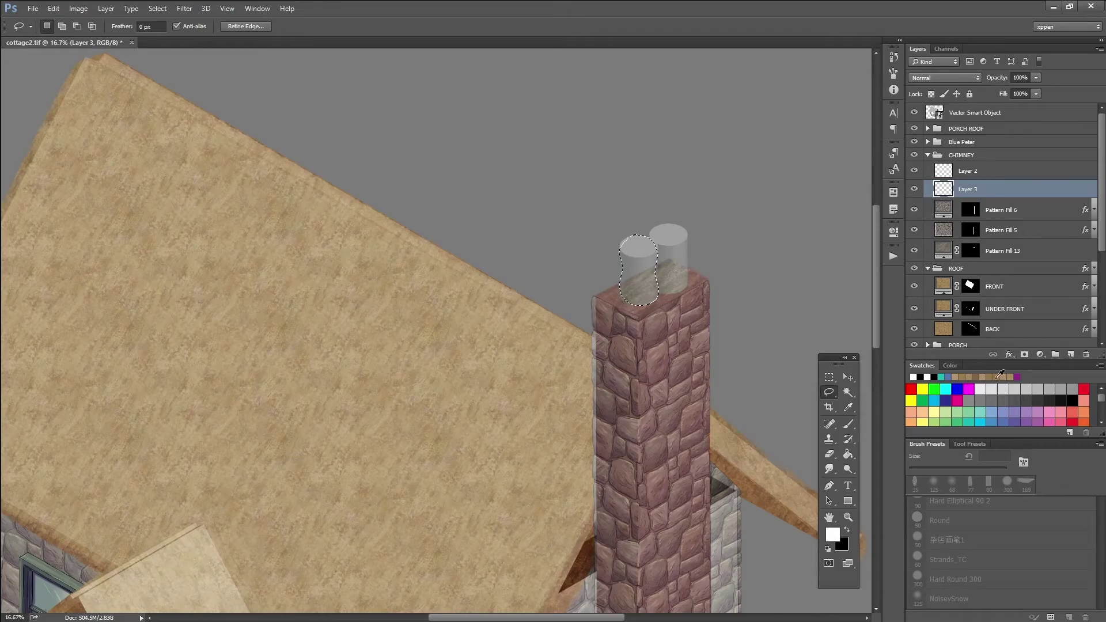
left_click(1040, 355)
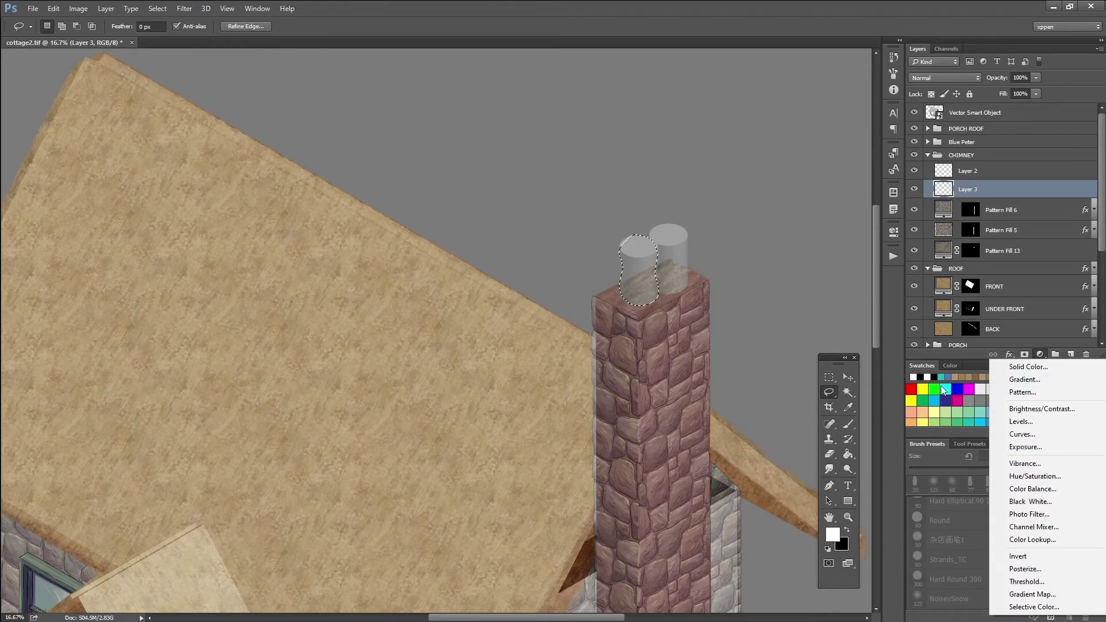
left_click(1012, 367)
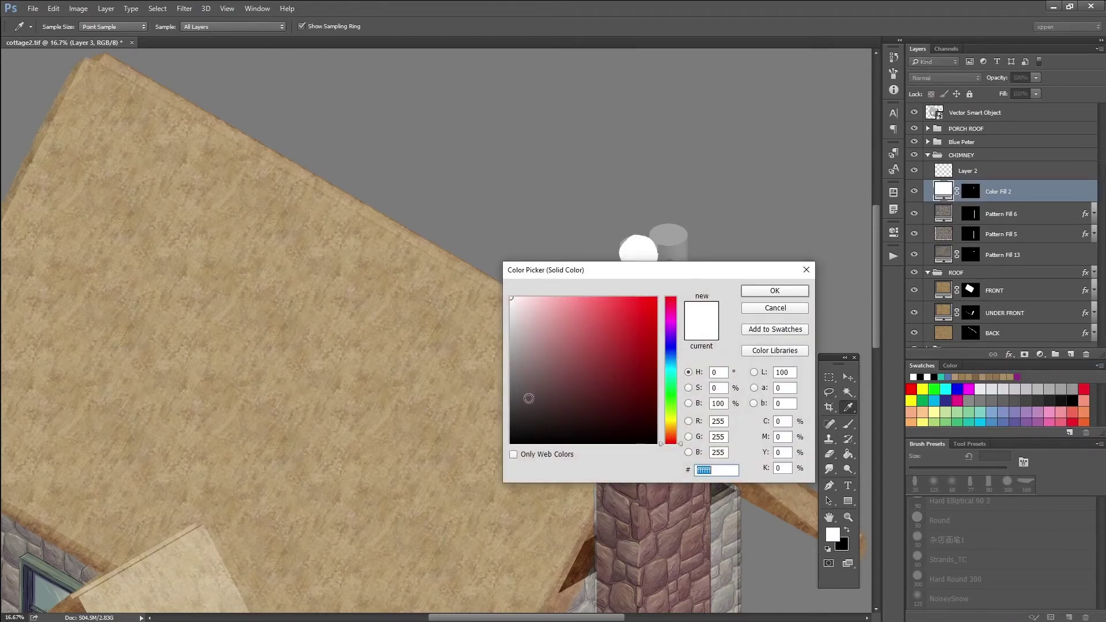
key("Escape")
Hide the Vector Smart Object overlay and fill the front chimney pot selection with a solid color fill layer in sampled stone color #867d70.
left_click(915, 111)
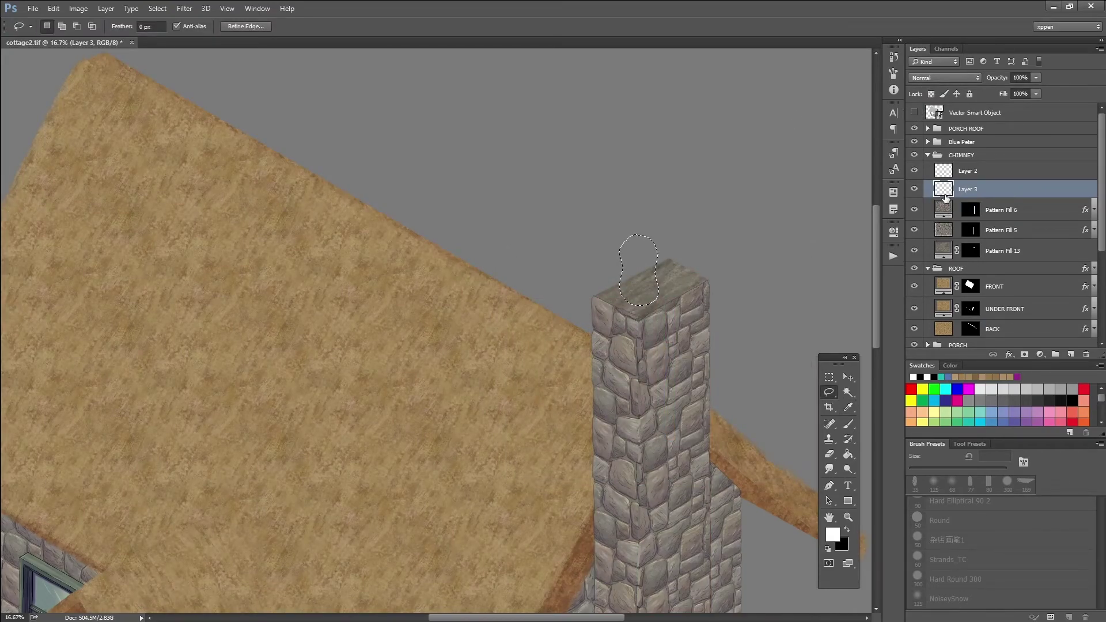
left_click(1039, 351)
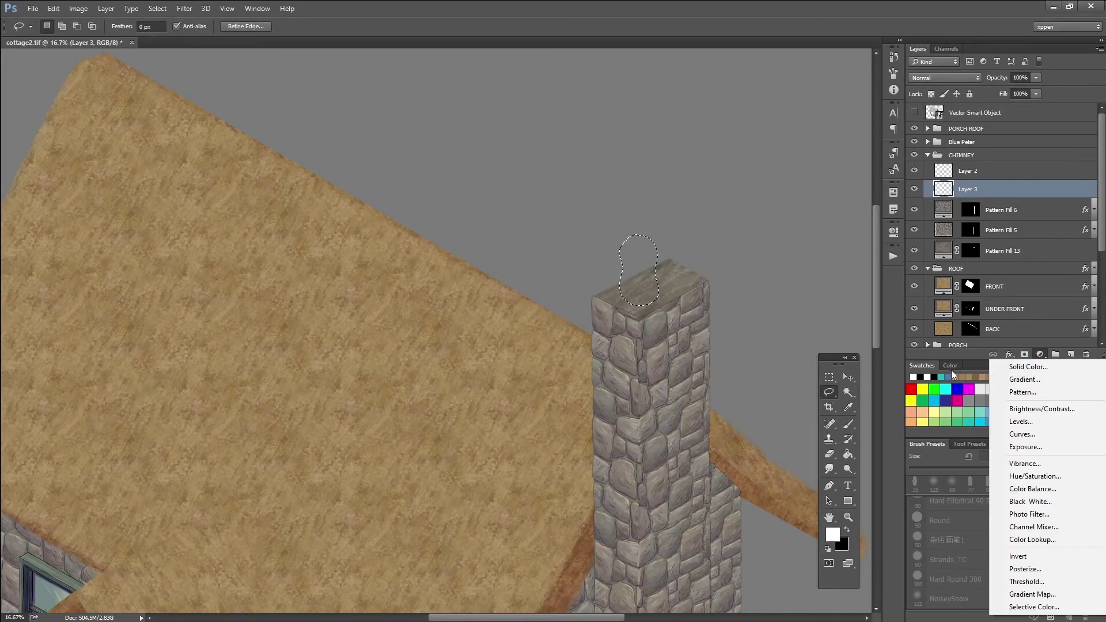
left_click(1009, 368)
left_click_drag(593, 271, 315, 211)
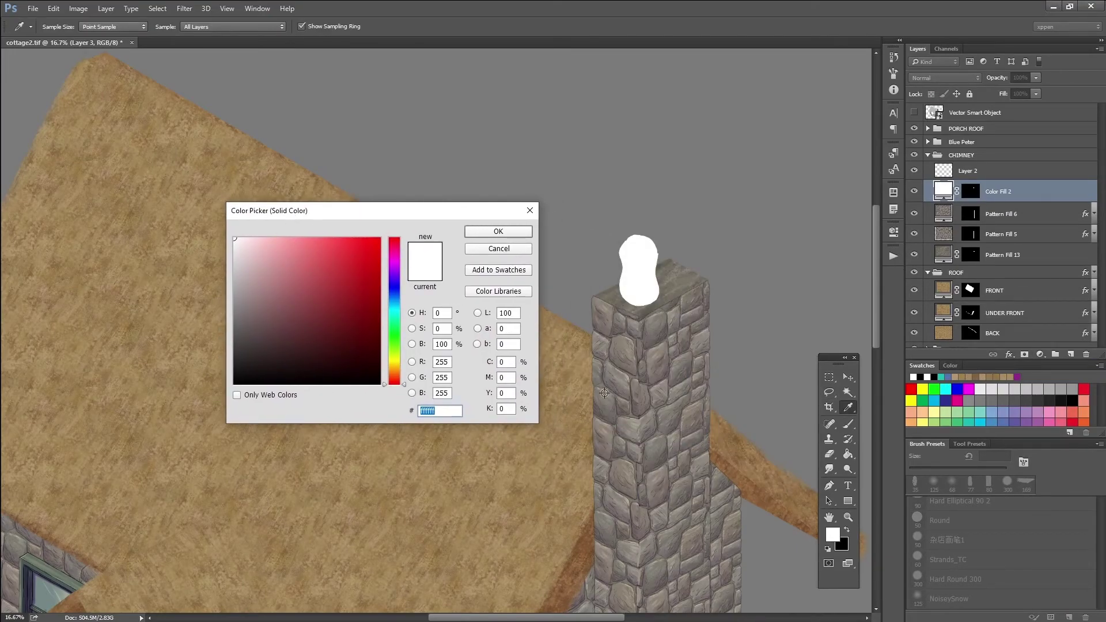
left_click(624, 380)
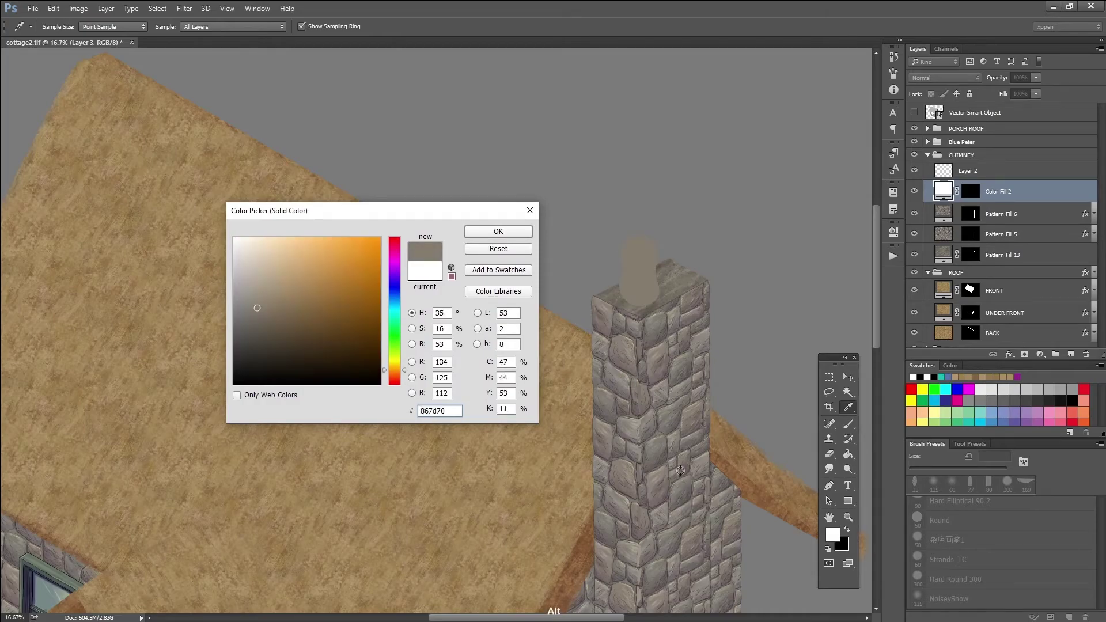
left_click(483, 232)
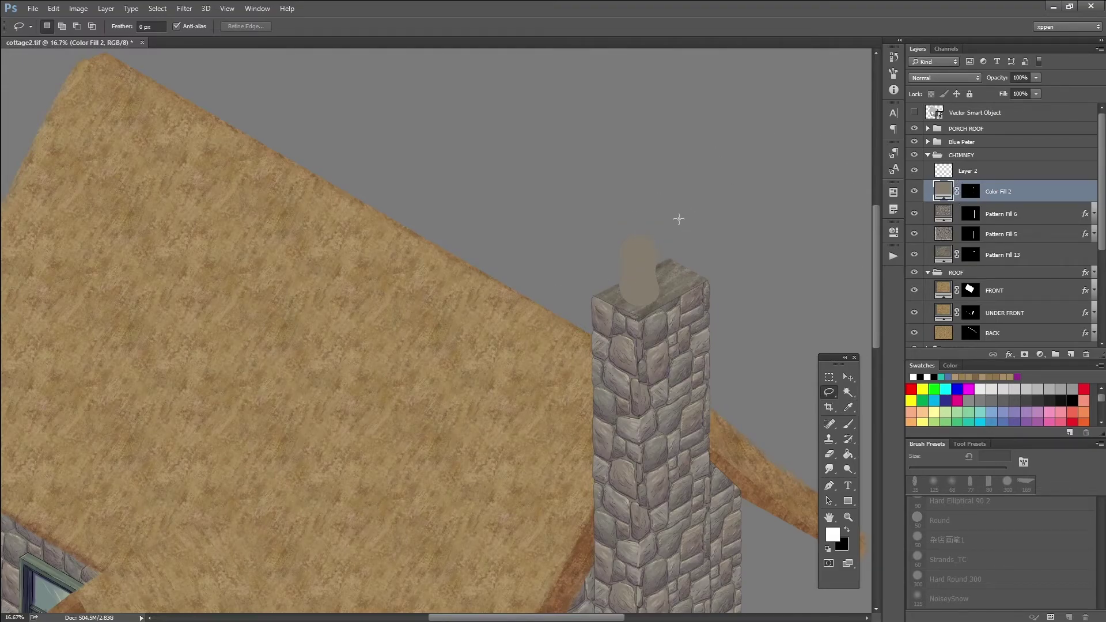
Show the Vector Smart Object overlay, outline the rear chimney pot with a freehand Lasso selection, and select the Pattern Fill 6 layer.
left_click(915, 112)
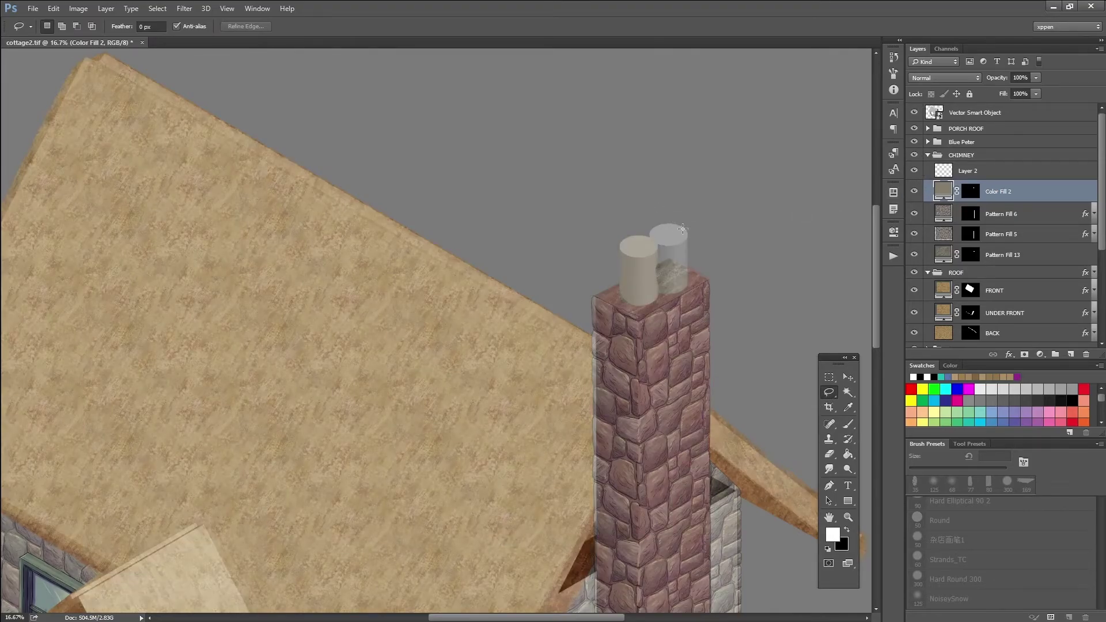
mouse_move(656, 268)
left_mouse_down()
mouse_move(681, 224)
mouse_move(653, 238)
mouse_move(653, 271)
mouse_move(663, 287)
mouse_move(679, 286)
mouse_move(672, 193)
left_mouse_up()
key("shift")
left_click(1015, 218)
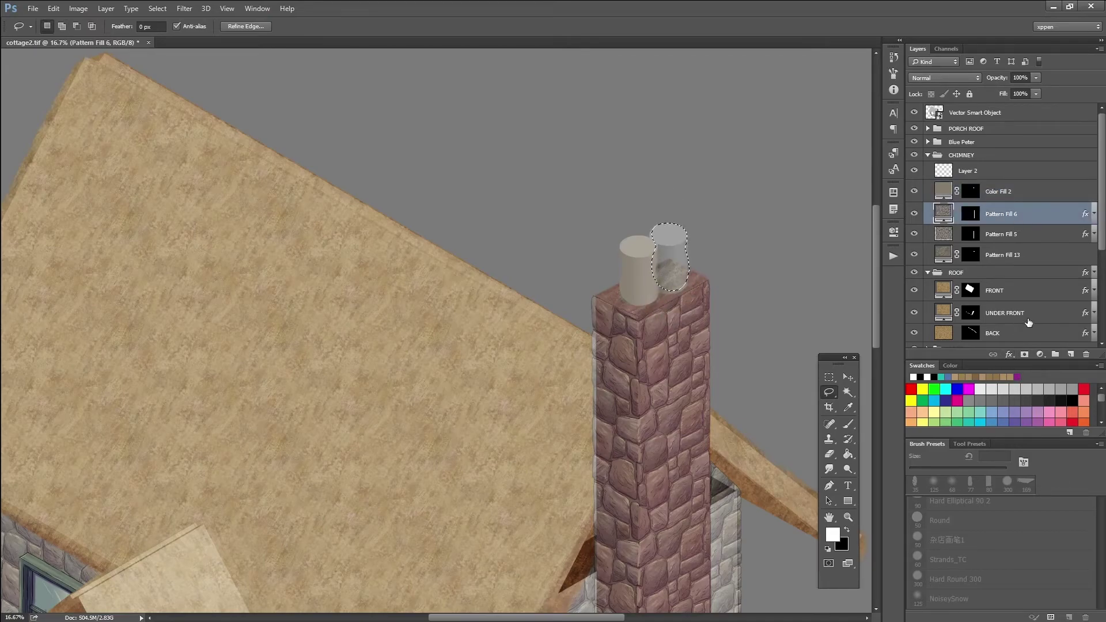
Fill the rear chimney pot selection with a solid color fill layer in #aba499, sampled from the front pot.
left_click(1040, 354)
left_click(1022, 365)
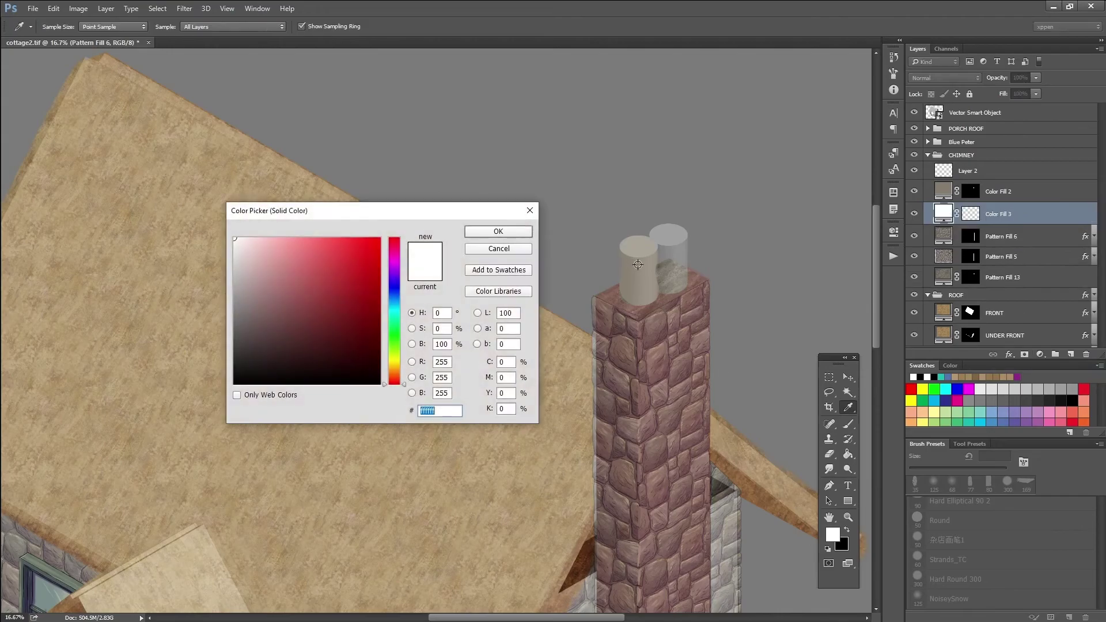
left_click(629, 267)
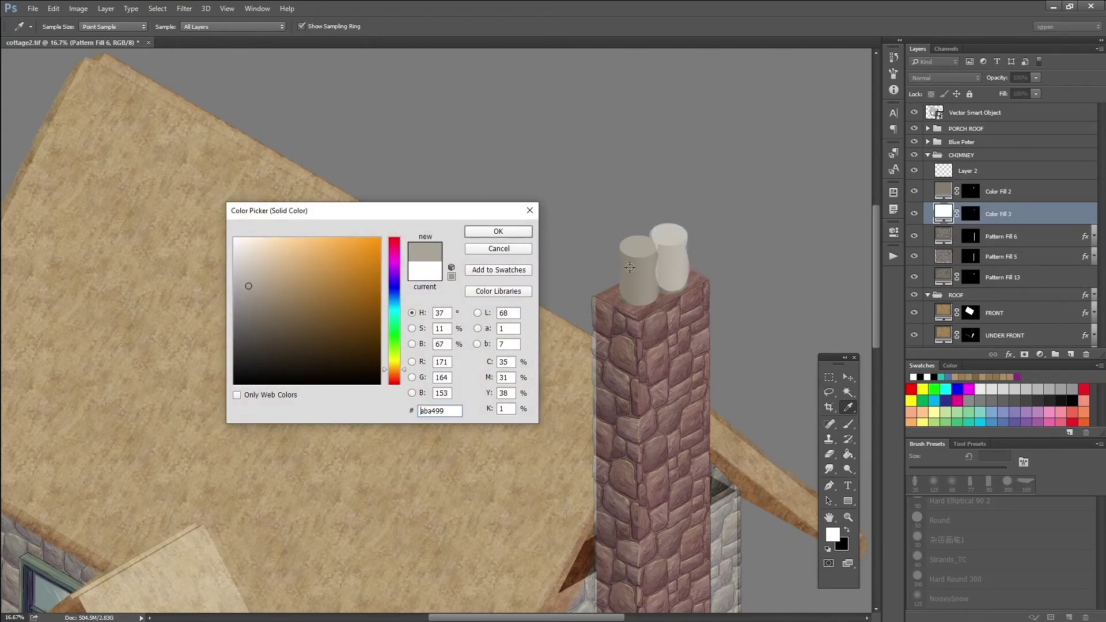
left_click(497, 232)
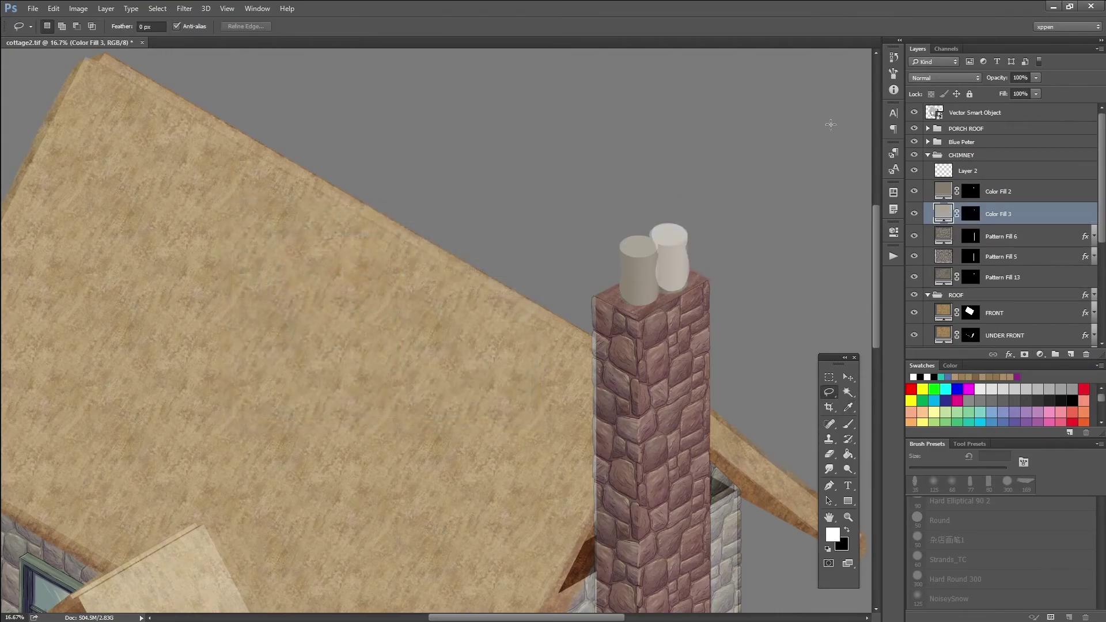
Hide the Vector Smart Object overlay and recolor the rear pot's fill to #867d70, sampled from the front pot.
left_click(915, 112)
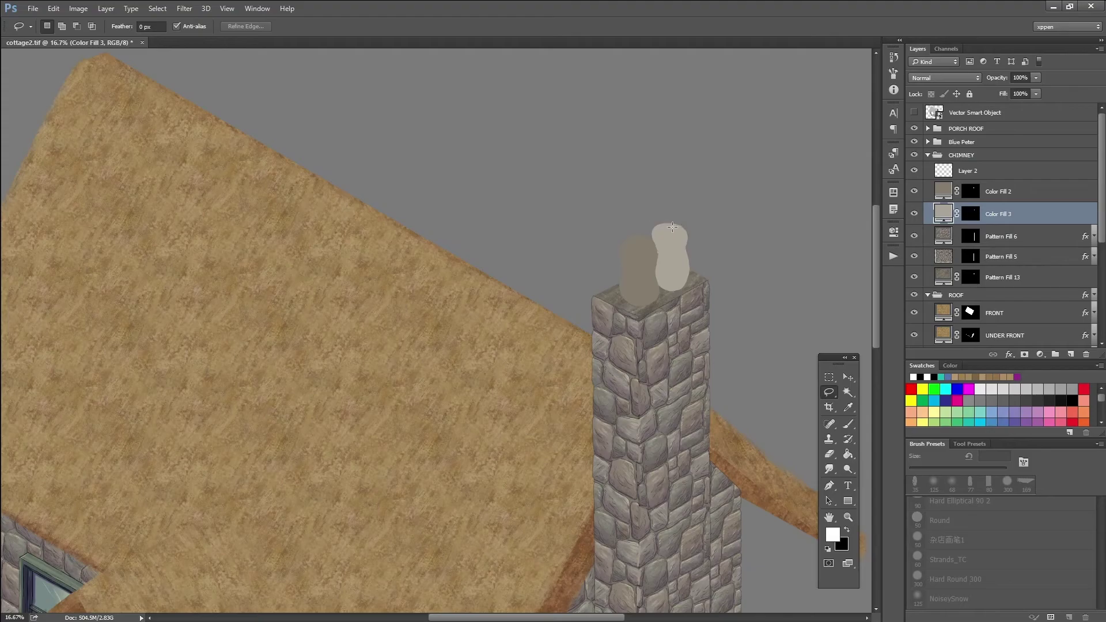
key("ctrl+minus")
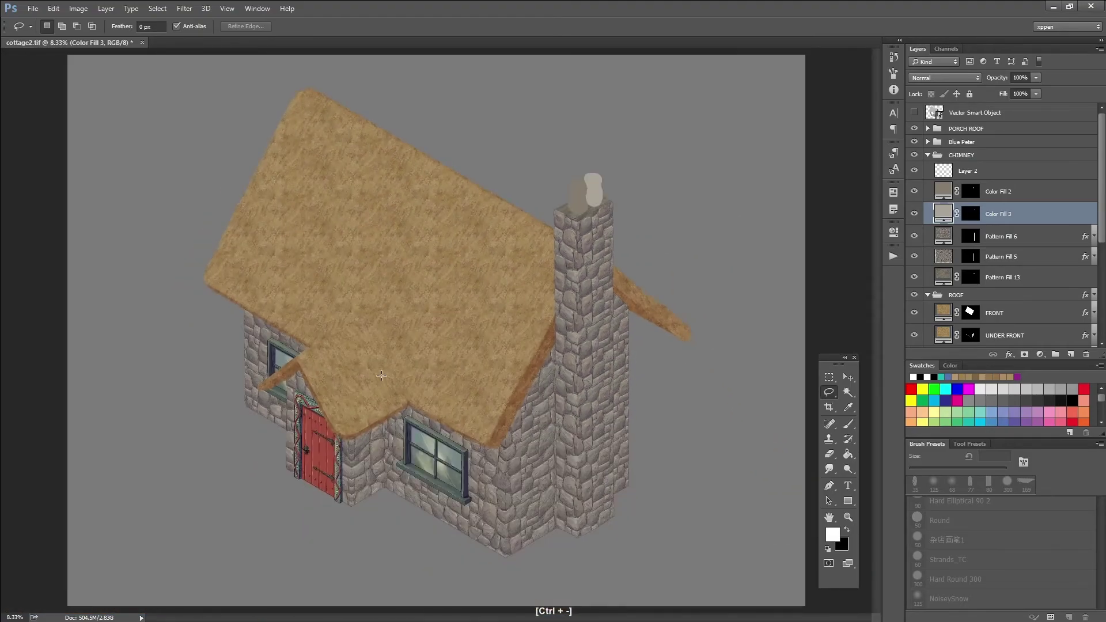
double_click(944, 213)
left_click(578, 196)
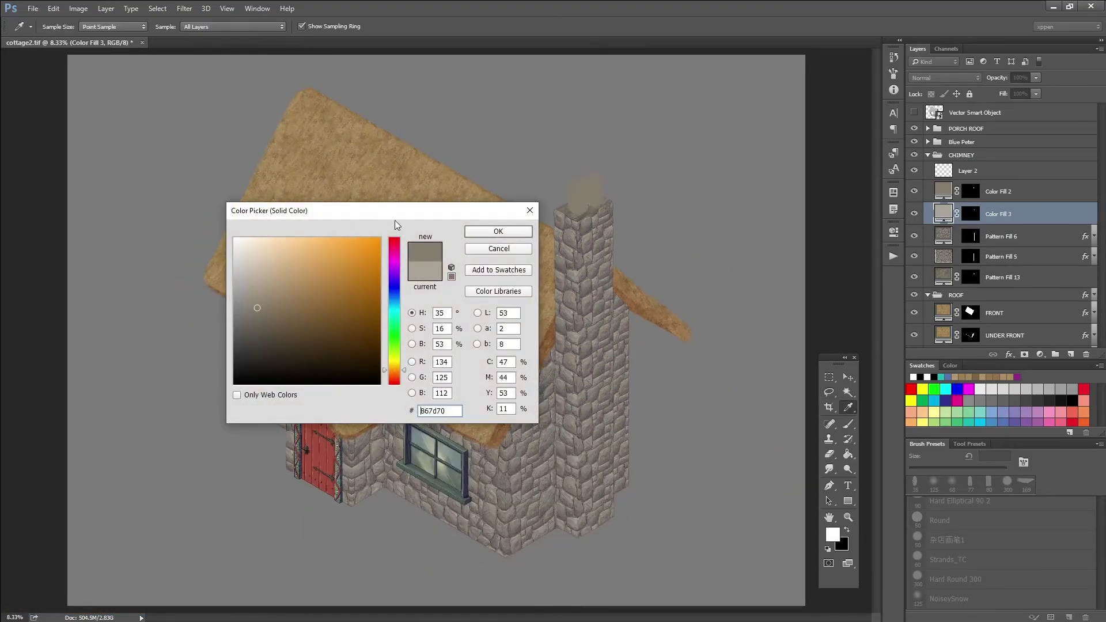
left_click(497, 232)
key("l")
key("ctrl+plus")
mouse_move(274, 510)
left_mouse_down()
mouse_move(325, 378)
mouse_move(252, 449)
left_mouse_up()
left_click_drag(267, 345, 377, 450)
left_click_drag(343, 417, 346, 328)
left_click_drag(280, 421, 254, 386)
left_click_drag(259, 464, 224, 408)
key("ctrl+minus")
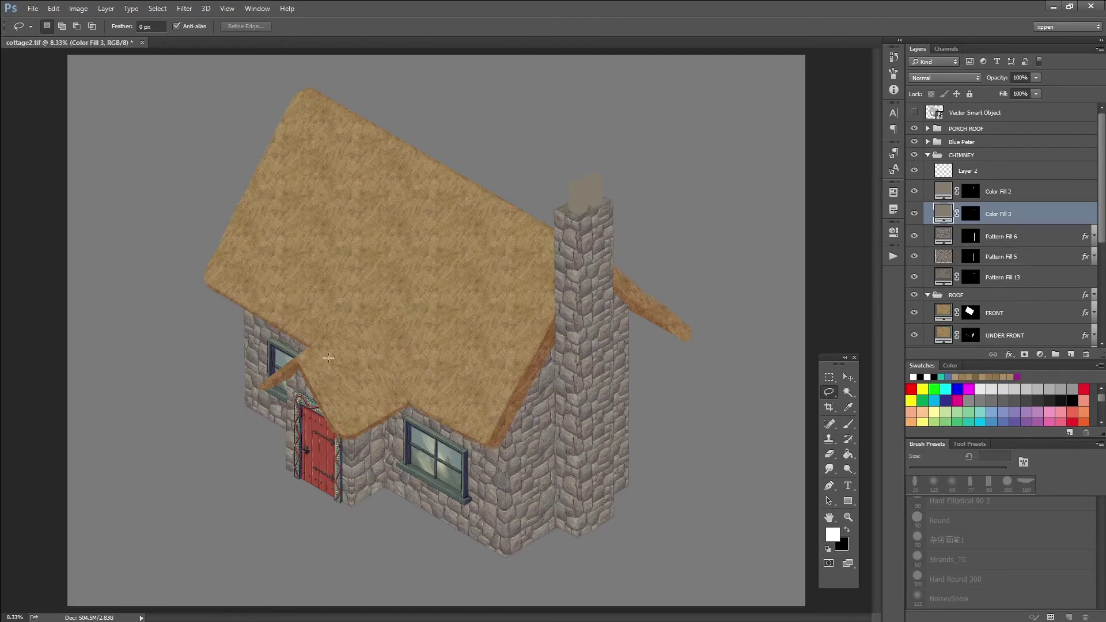
Add an empty layer above Color Fill 2 and prepare a black 9 px brush.
left_click(1013, 192)
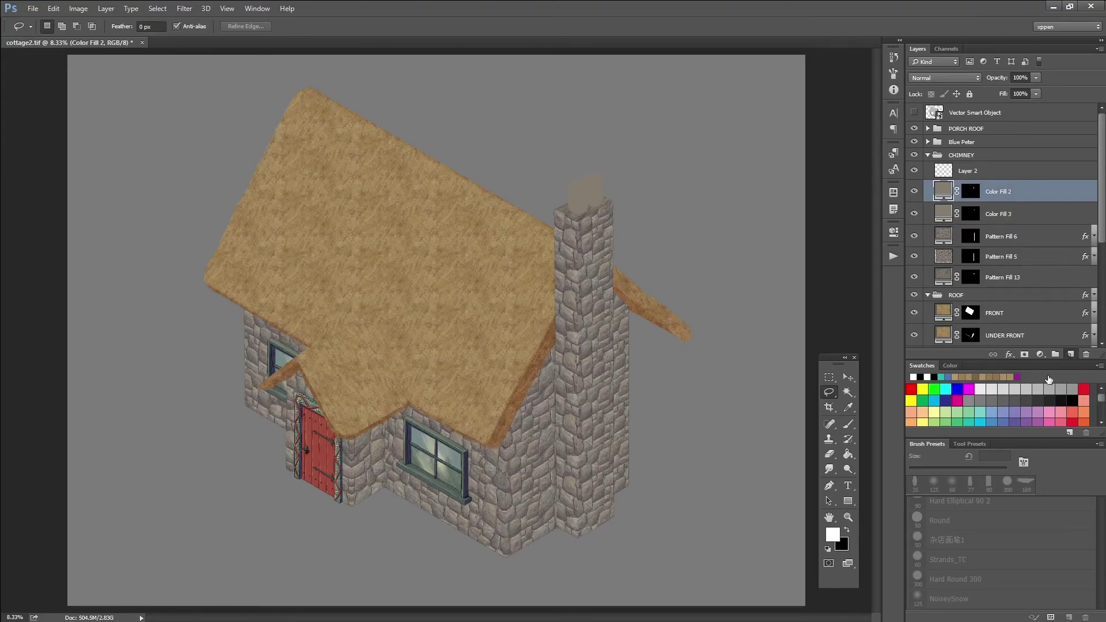
left_click(1071, 354)
left_click(848, 424)
left_click(846, 532)
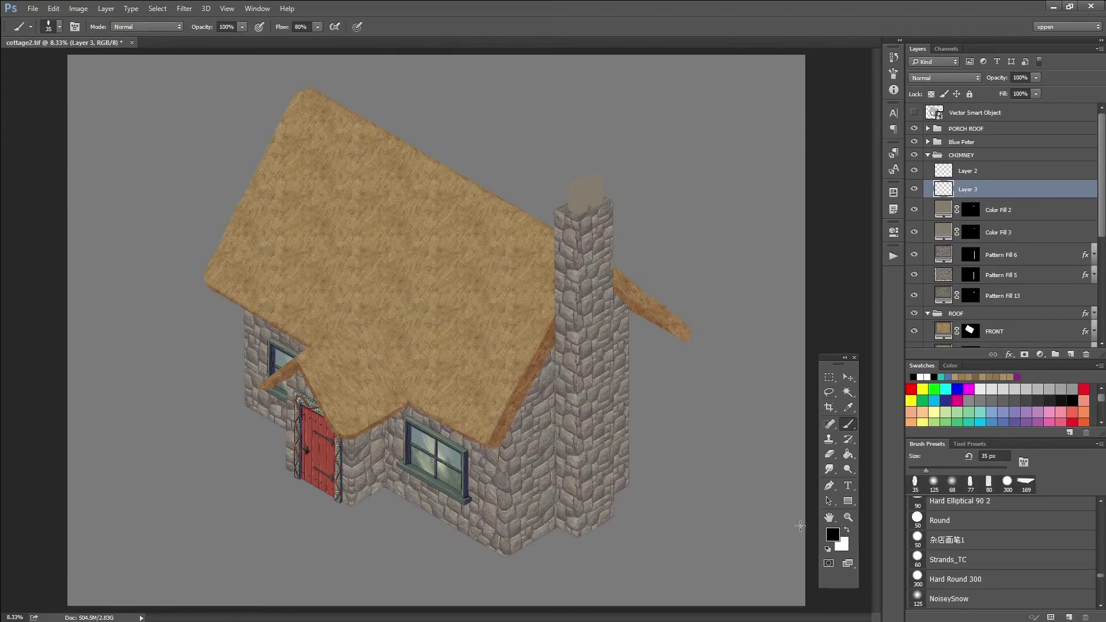
left_click(914, 470)
Outline the front chimney pot's sides, top and base with black brush strokes on Layer 3.
key("ctrl+equal")
key("ctrl+equal")
left_click_drag(720, 110, 562, 407)
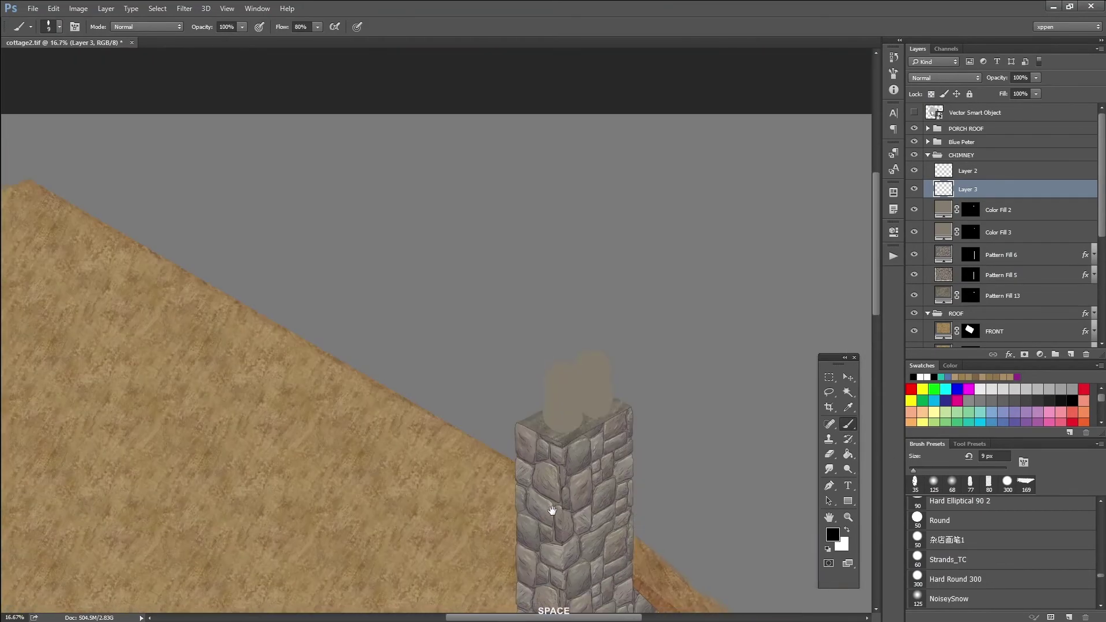
key("ctrl+equal")
left_click_drag(655, 393, 660, 470)
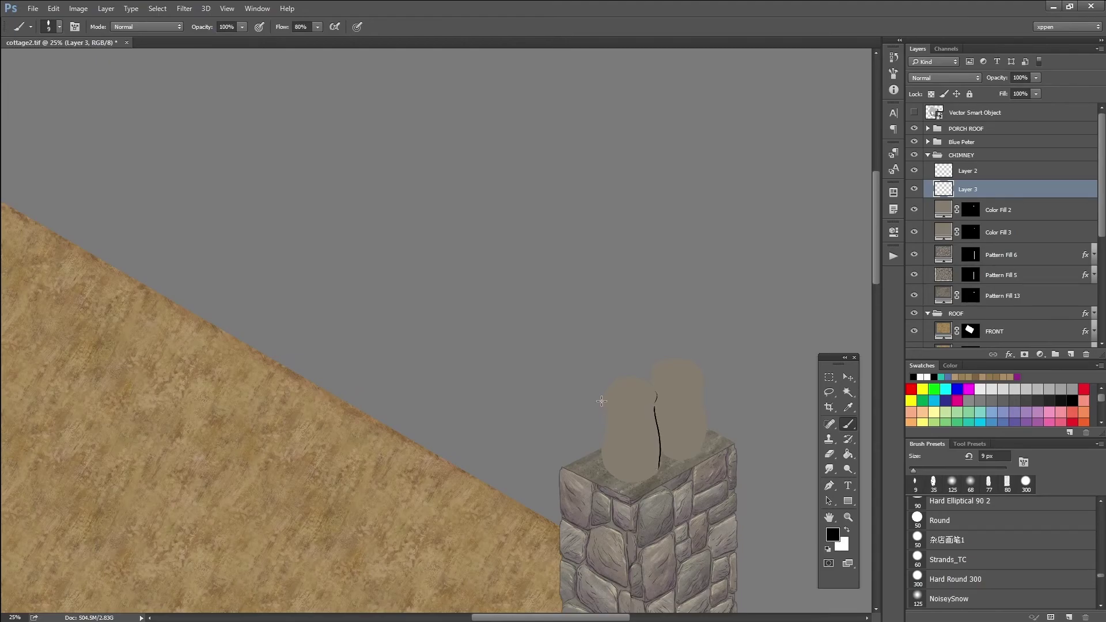
mouse_move(606, 388)
left_mouse_down()
mouse_move(610, 479)
mouse_move(646, 485)
mouse_move(654, 473)
mouse_move(605, 468)
left_mouse_up()
mouse_move(605, 387)
left_mouse_down()
mouse_move(628, 377)
mouse_move(655, 390)
mouse_move(610, 391)
left_mouse_up()
key("ctrl+alt+z")
Show the Vector Smart Object overlay and draw the front chimney pot's rim line in black, undoing the unwanted strokes.
left_click(914, 112)
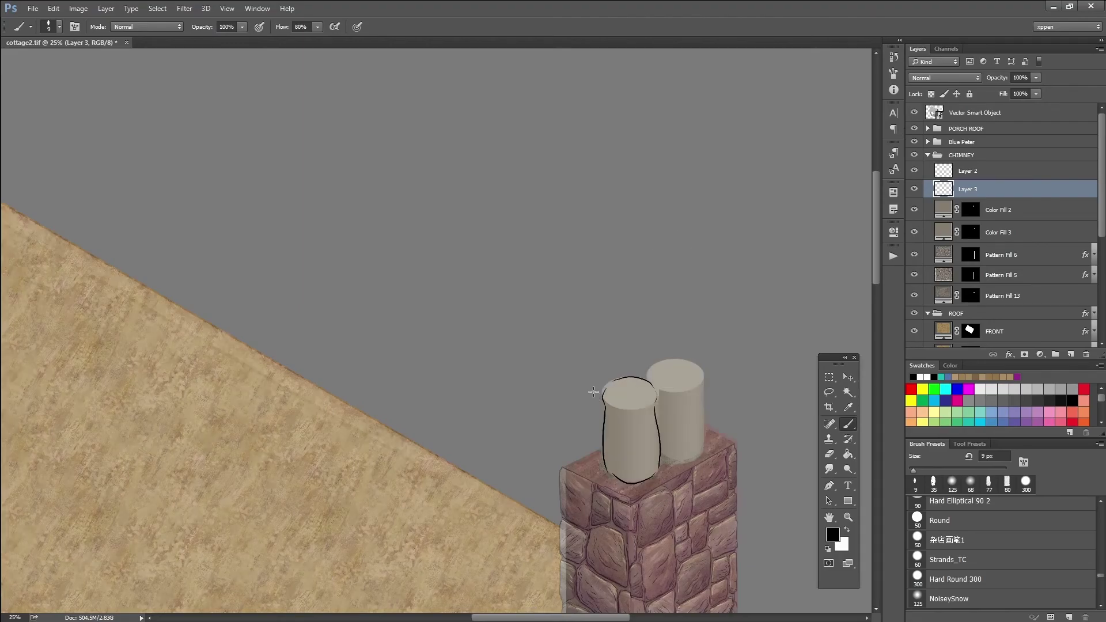
left_click_drag(646, 405, 604, 400)
key("ctrl+alt+z")
key("ctrl+alt+z")
left_click_drag(644, 408, 605, 397)
Outline the rear chimney pot in black and draw the openings and neck lines of both pots.
mouse_move(705, 376)
left_mouse_down()
mouse_move(683, 362)
mouse_move(650, 366)
mouse_move(676, 358)
mouse_move(702, 374)
mouse_move(677, 361)
mouse_move(651, 379)
mouse_move(698, 388)
mouse_move(702, 379)
mouse_move(705, 455)
mouse_move(661, 453)
left_mouse_up()
key("ctrl+alt+z")
mouse_move(699, 374)
left_mouse_down()
mouse_move(658, 371)
mouse_move(678, 386)
left_mouse_up()
mouse_move(677, 386)
left_mouse_down()
mouse_move(620, 405)
mouse_move(639, 400)
mouse_move(621, 385)
mouse_move(612, 395)
mouse_move(647, 392)
mouse_move(625, 402)
left_mouse_up()
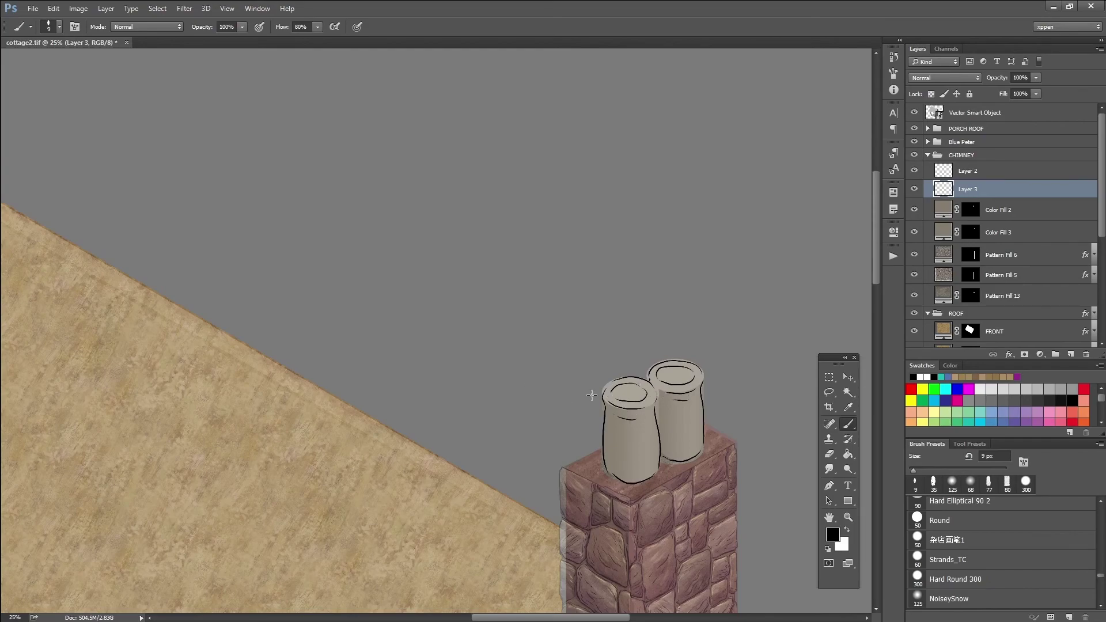
left_click_drag(656, 423, 658, 481)
Hide the Vector Smart Object overlay and convert the Layer 3 linework into a masked solid color fill layer.
key("ctrl+minus")
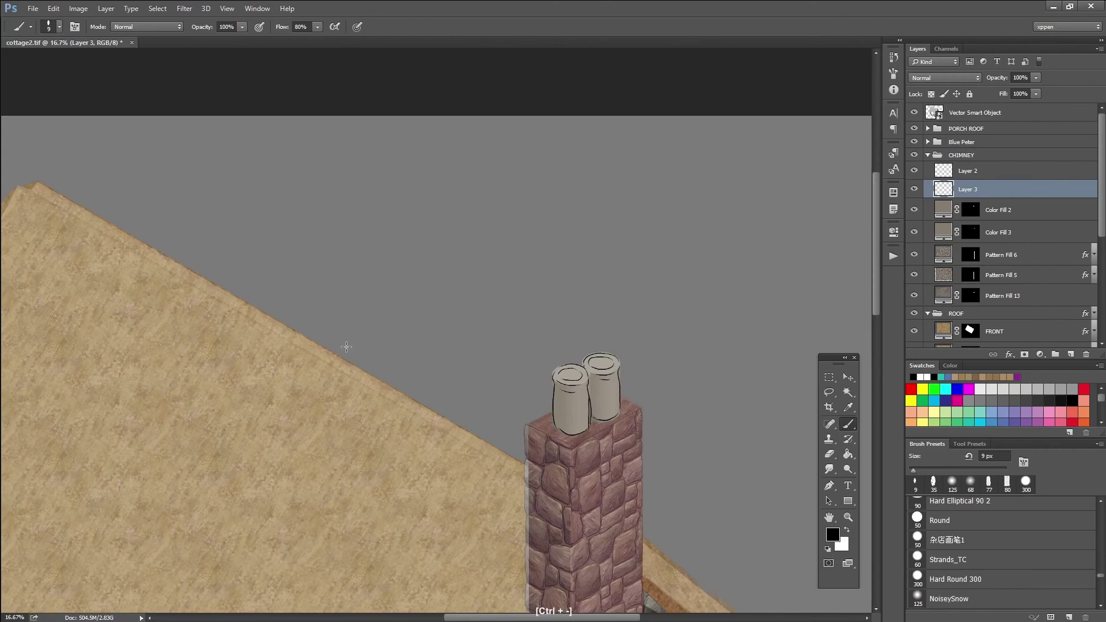
left_click(915, 113)
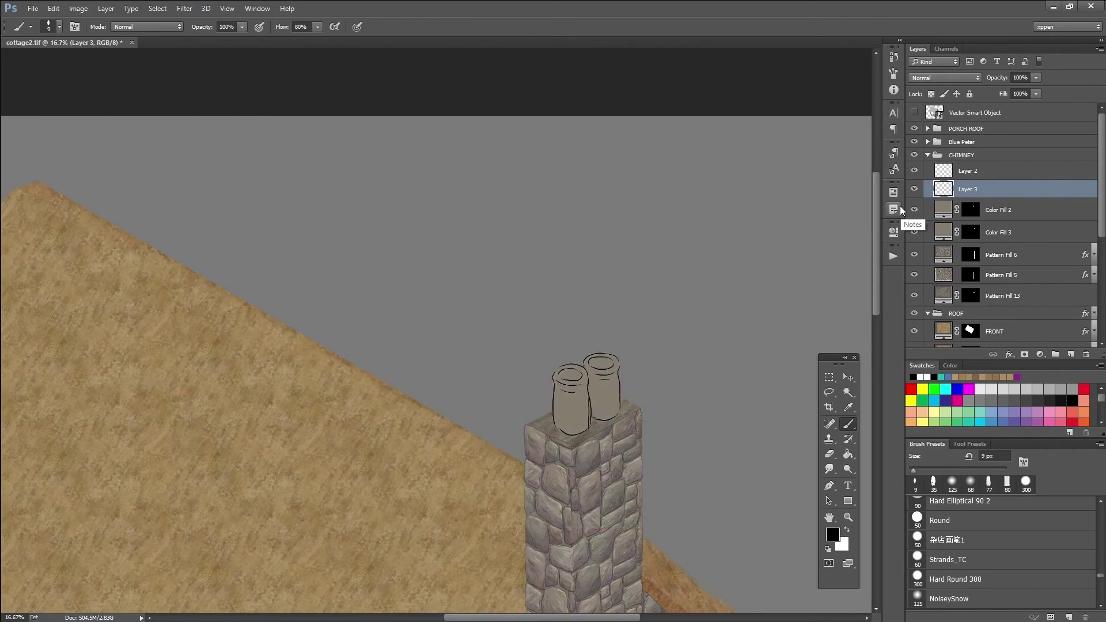
key("Delete")
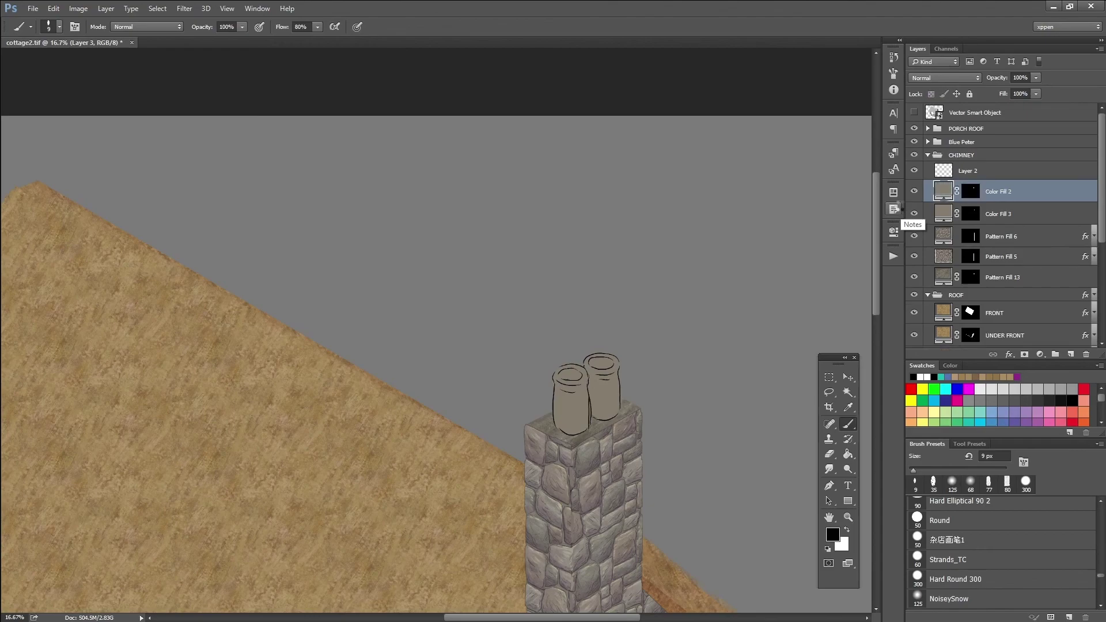
key("F2")
Recolor the chimney pot linework fill to #706d60, sampled from the chimney stones.
double_click(944, 190)
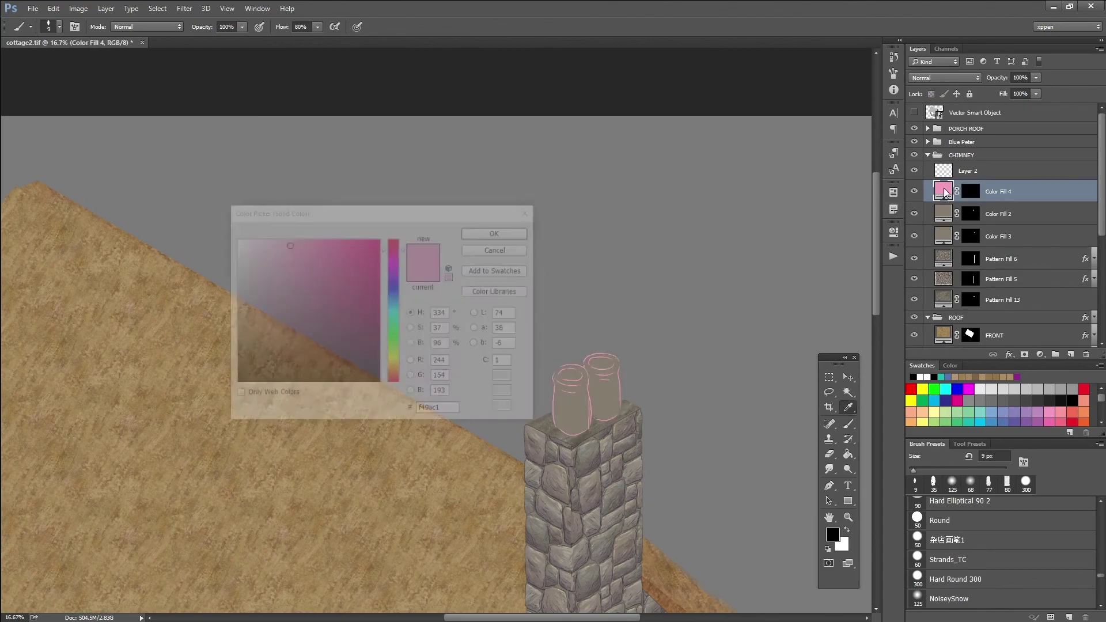
left_click(568, 510)
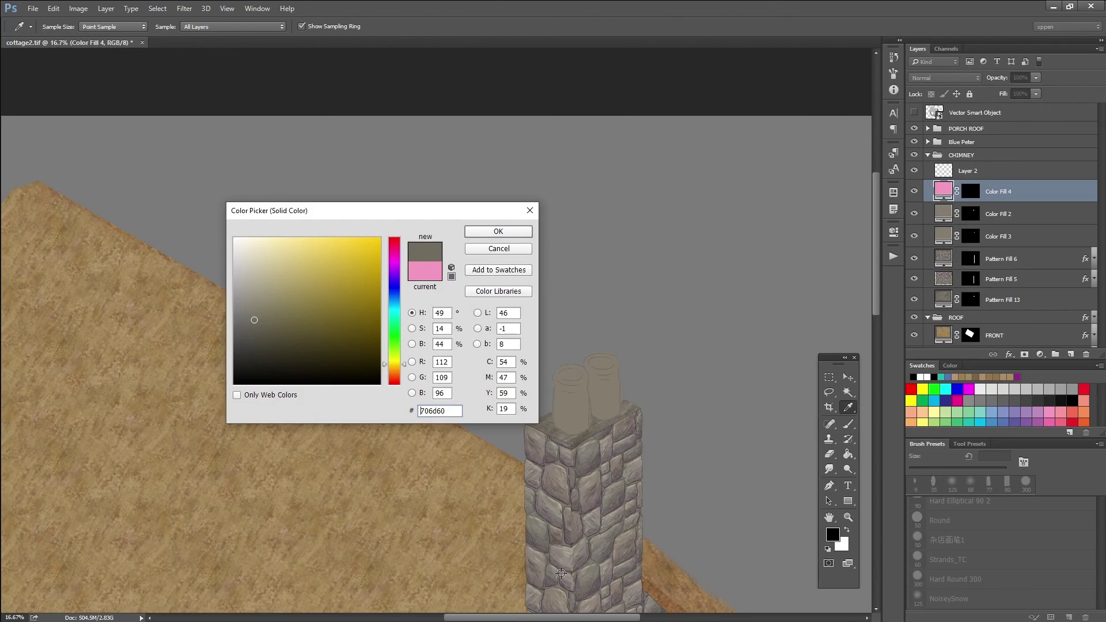
left_click(478, 233)
key("b")
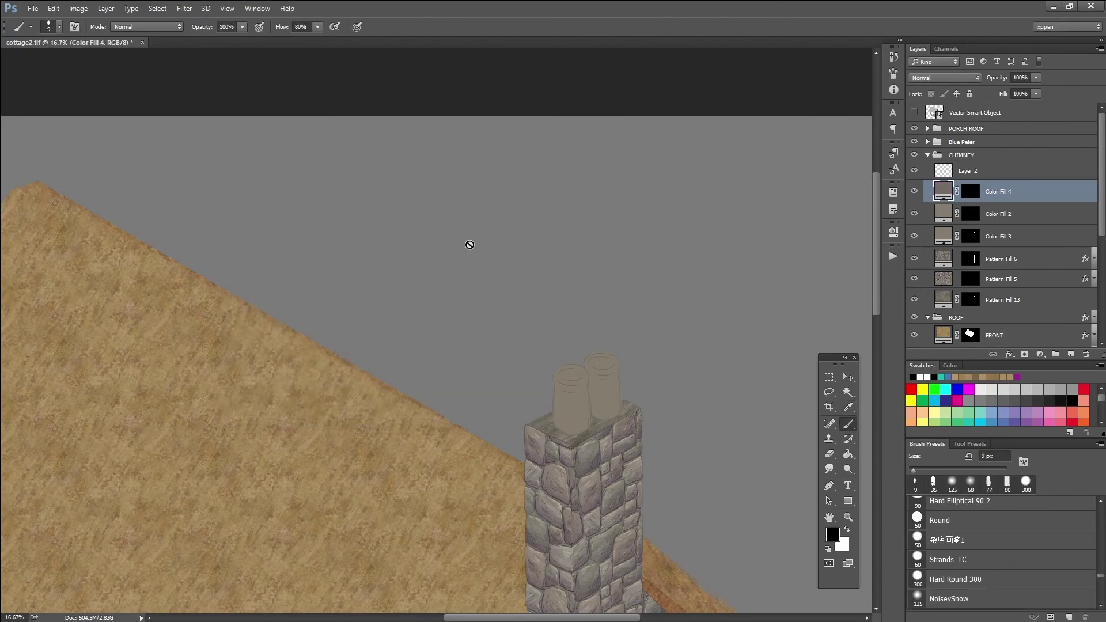
key("ctrl+minus")
key("space")
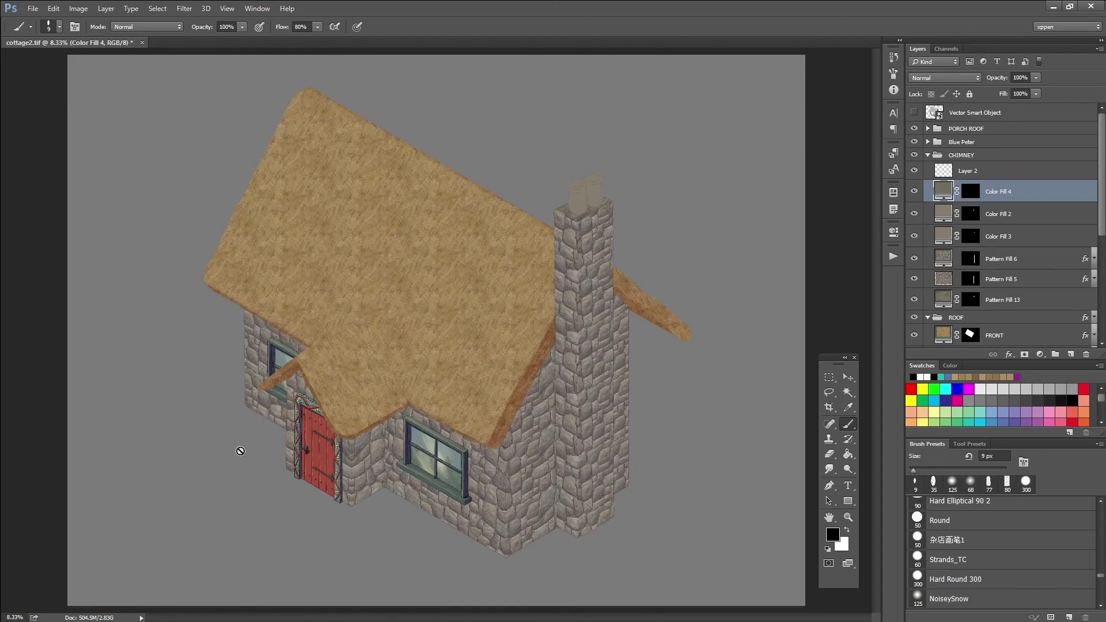